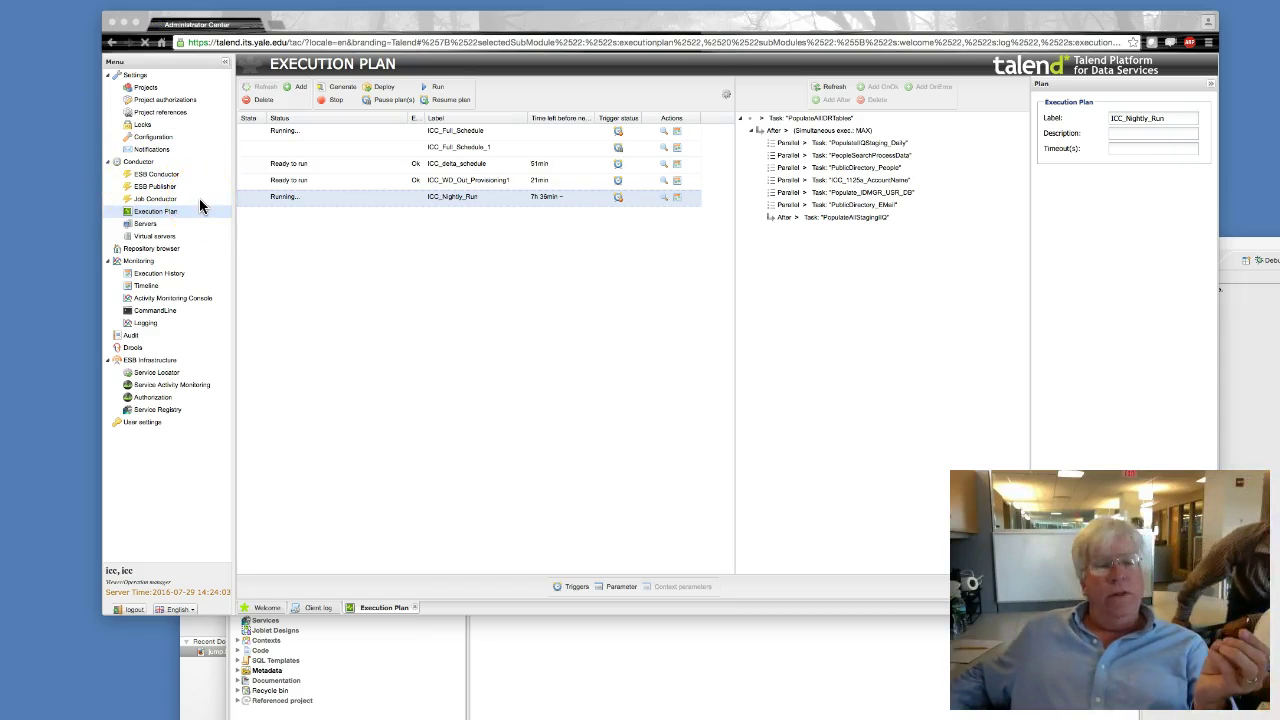
Open the Execution Plan page and examine the ICC_Nightly_Run plan, selecting its parallel PopulateIIQStaging_Daily task
{"action": "left_click", "coordinate": [161, 211]}
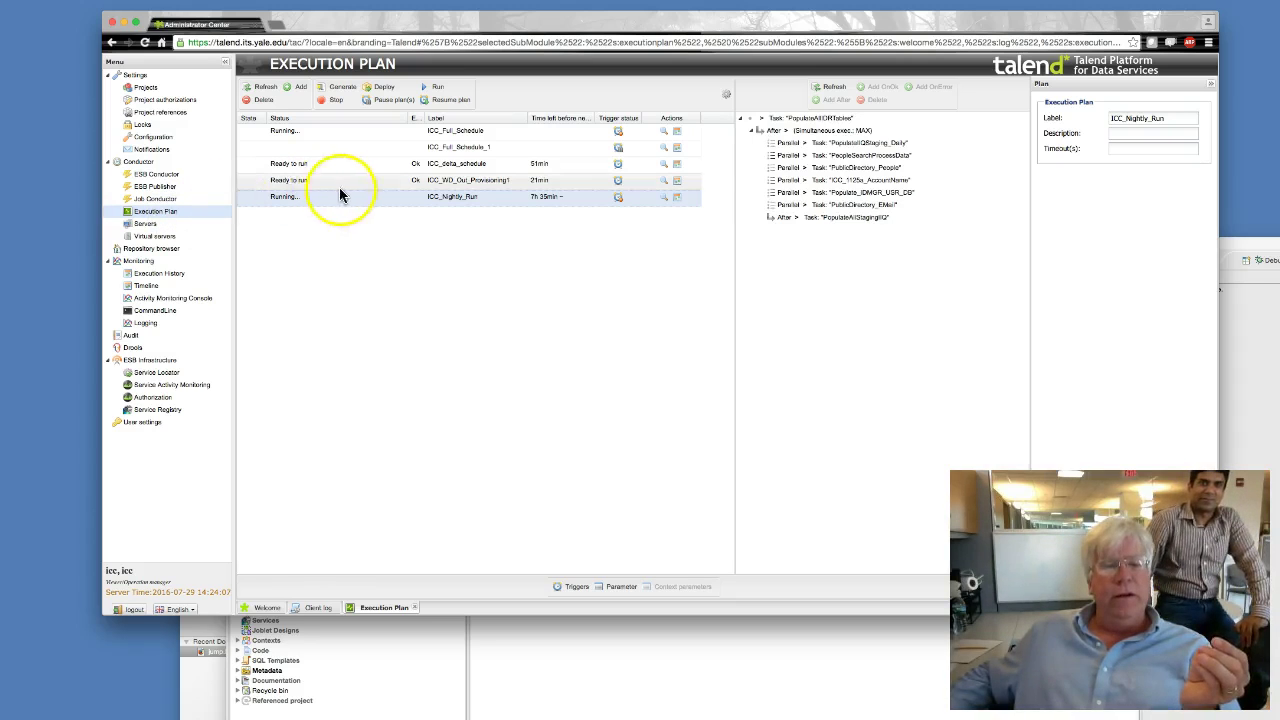
{"action": "left_click", "coordinate": [445, 199]}
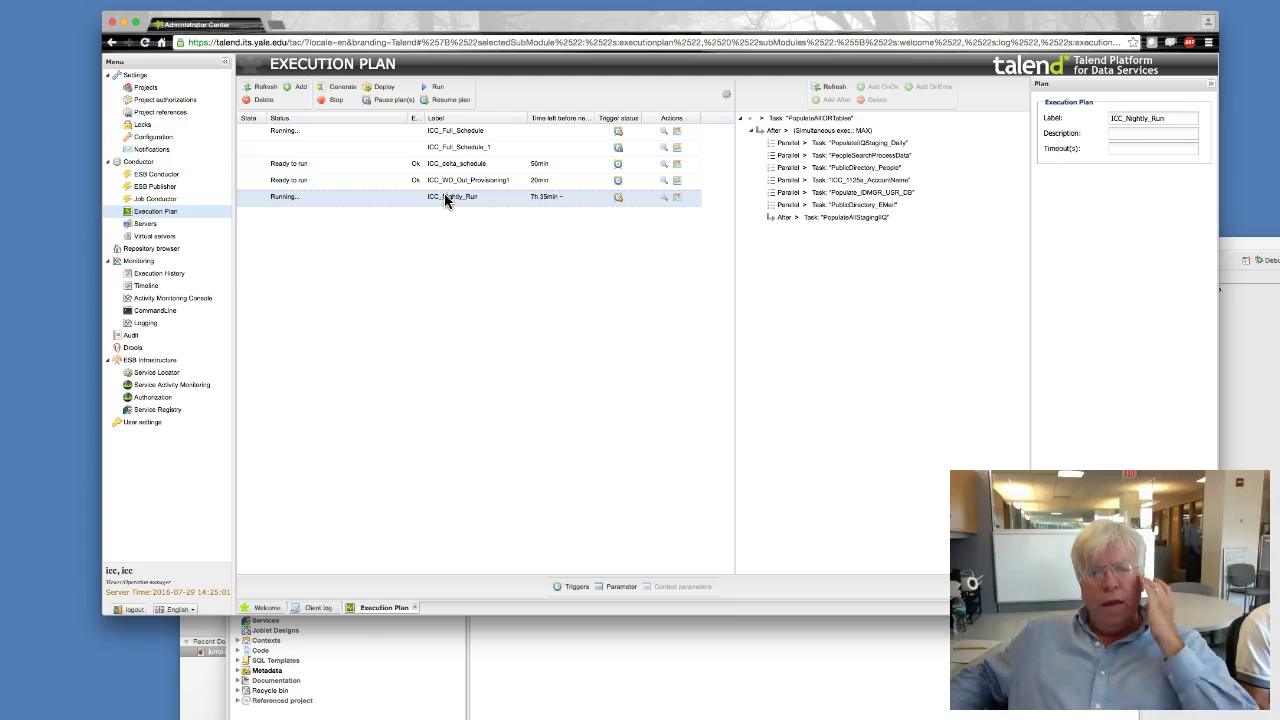
{"action": "left_click", "coordinate": [432, 148]}
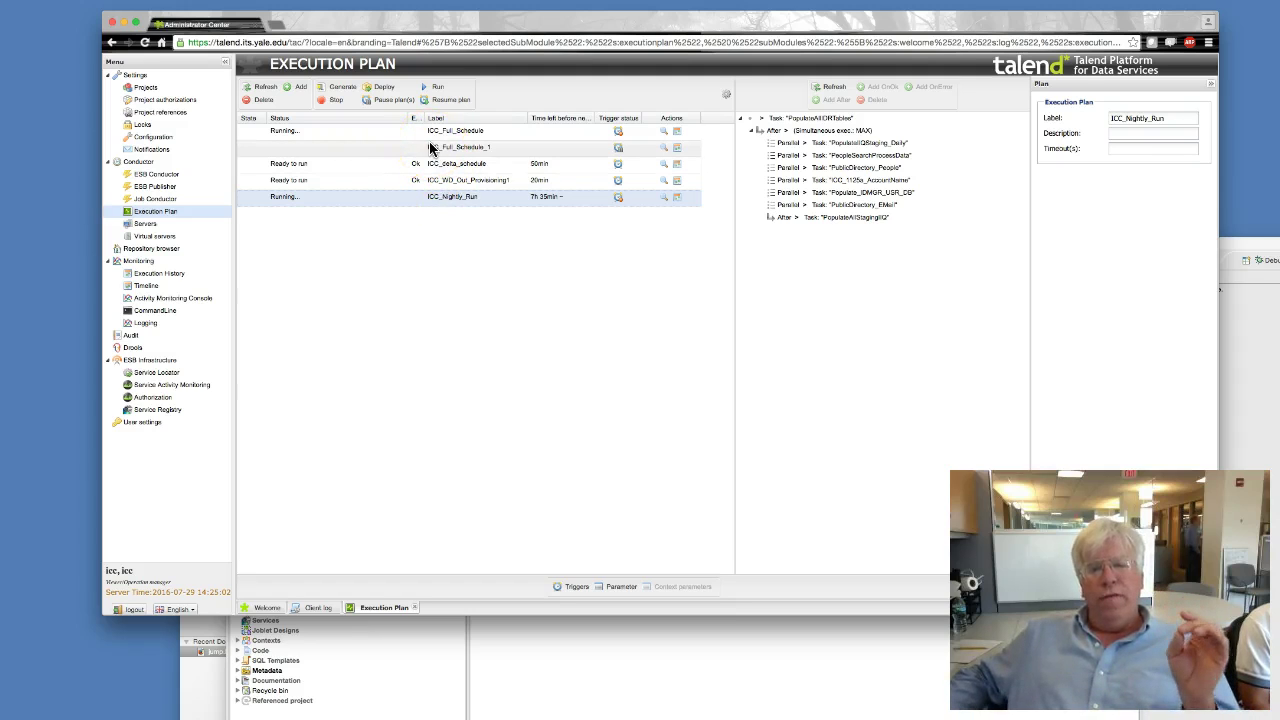
{"action": "left_click", "coordinate": [527, 202]}
{"action": "left_click", "coordinate": [457, 203]}
{"action": "left_click", "coordinate": [751, 132]}
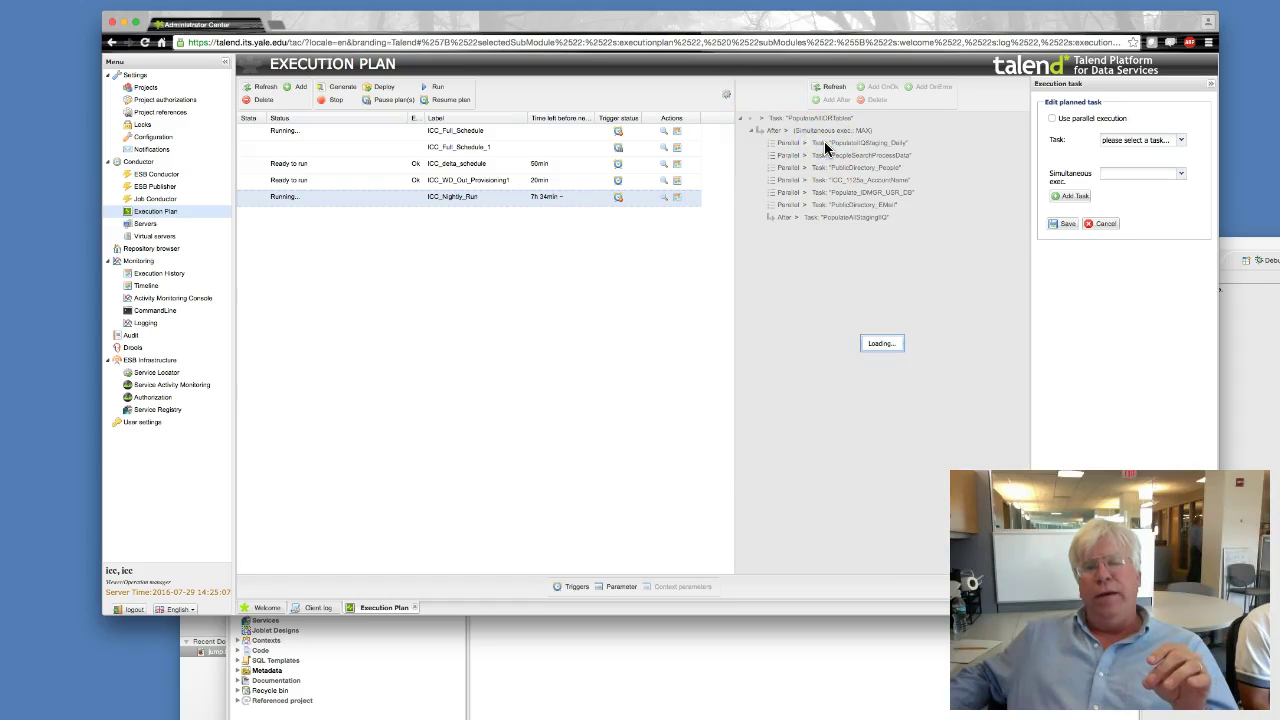
{"action": "left_click", "coordinate": [848, 150]}
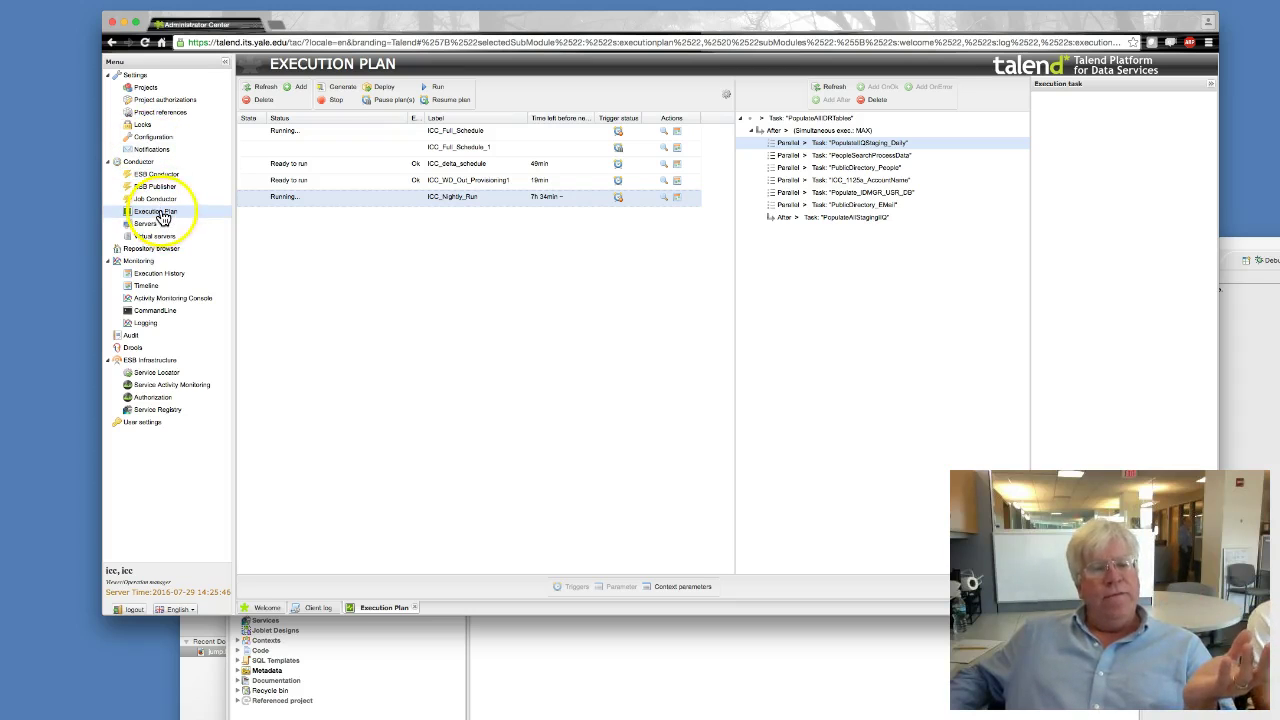
Reload the ICC_Nightly_Run plan and review its parallel tasks, ending with PopulateIIQStaging_Daily selected
{"action": "left_click", "coordinate": [441, 199]}
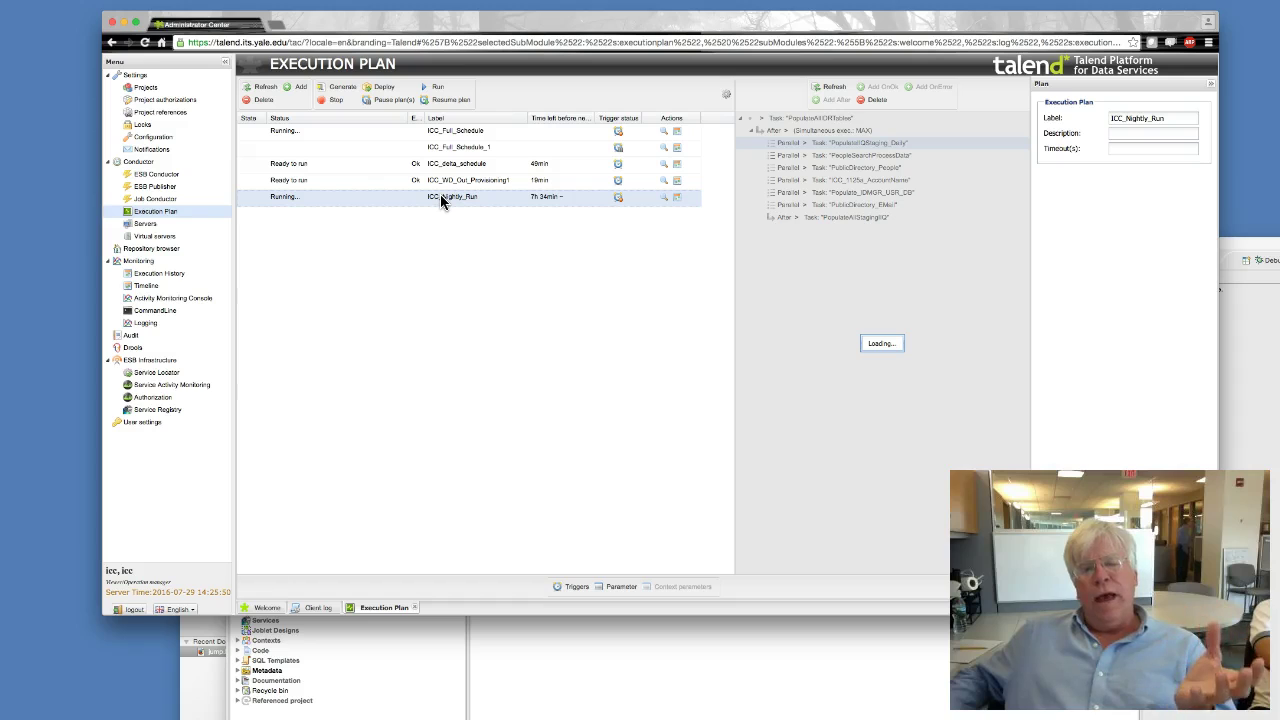
{"action": "left_click", "coordinate": [866, 146]}
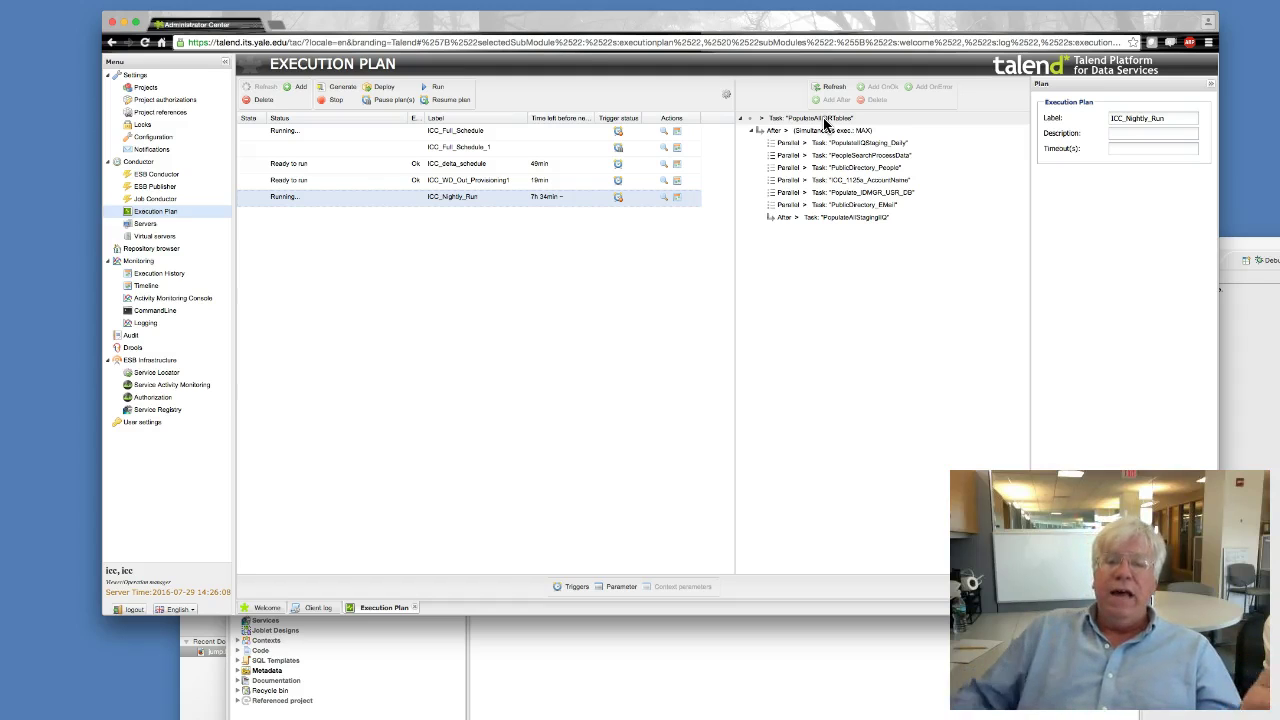
{"action": "left_click", "coordinate": [842, 147]}
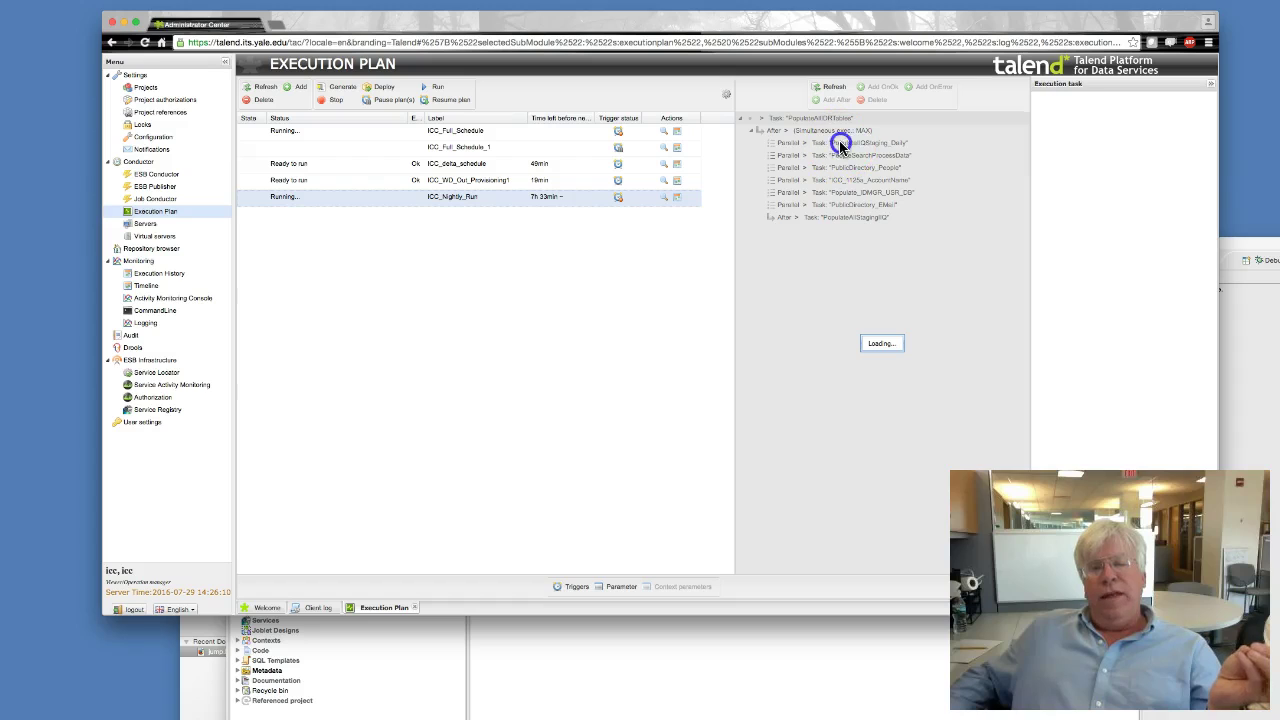
{"action": "left_click", "coordinate": [875, 147]}
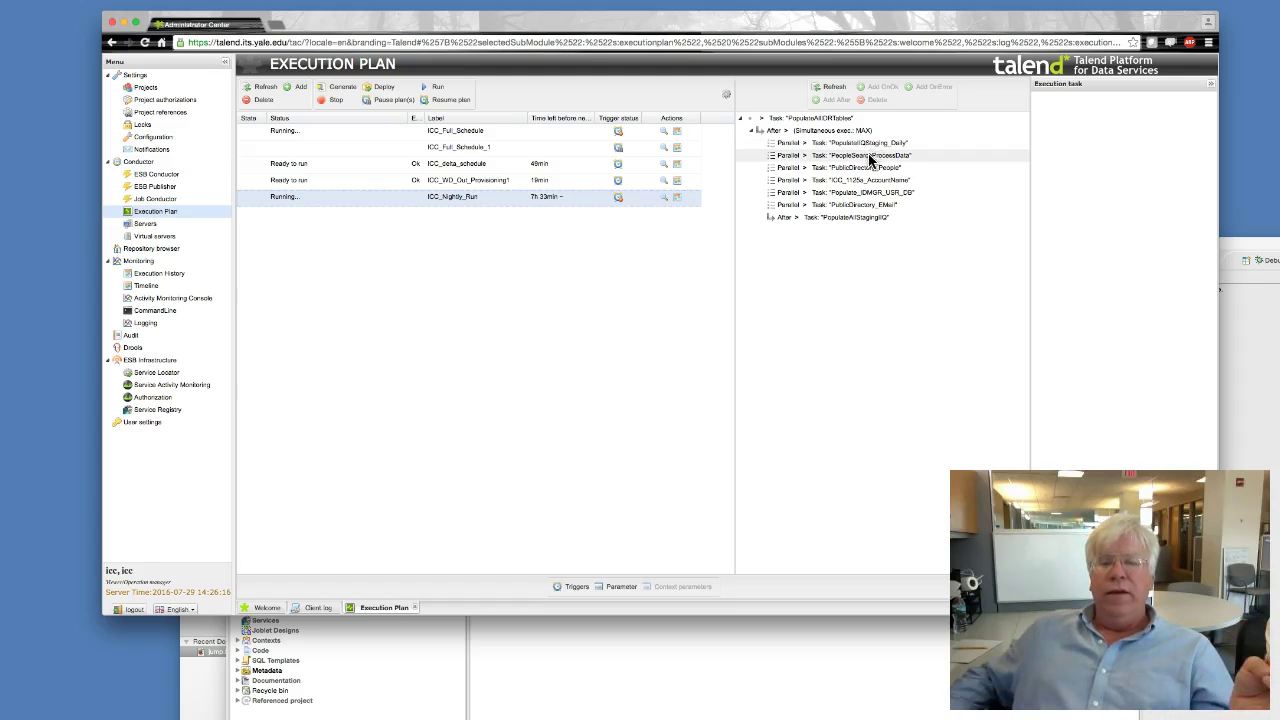
{"action": "left_click", "coordinate": [865, 198]}
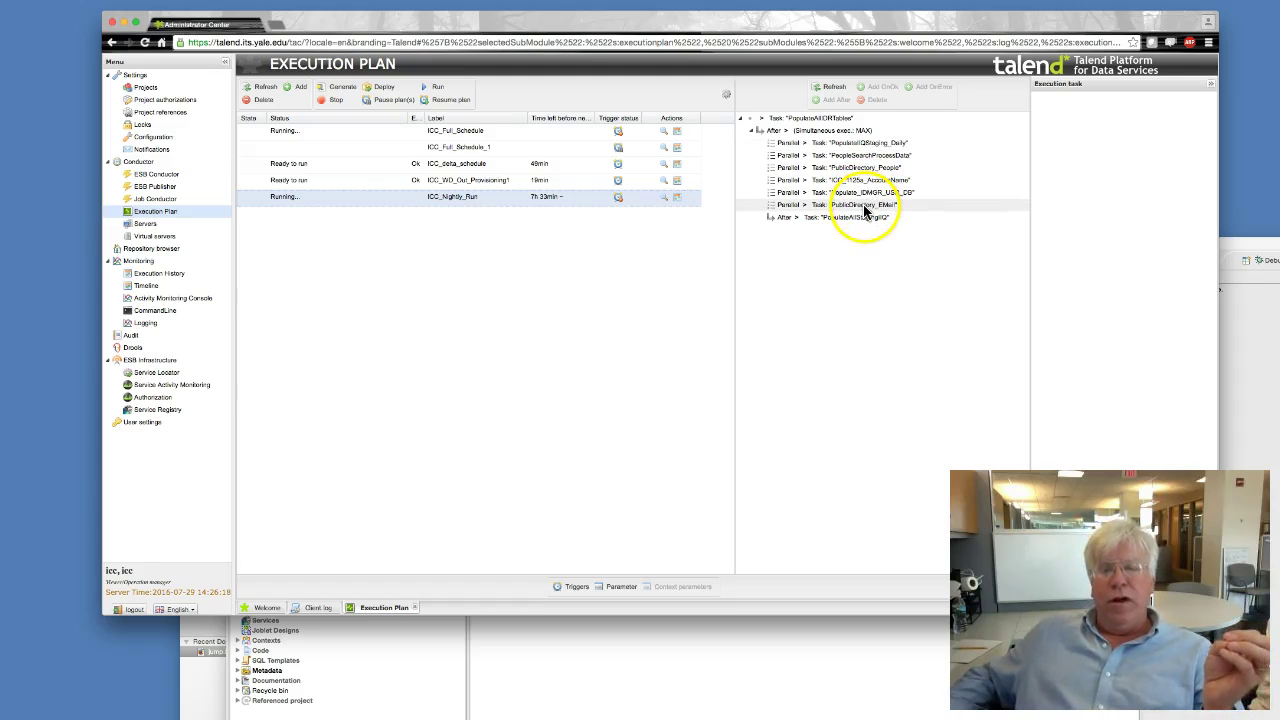
{"action": "left_click", "coordinate": [848, 146]}
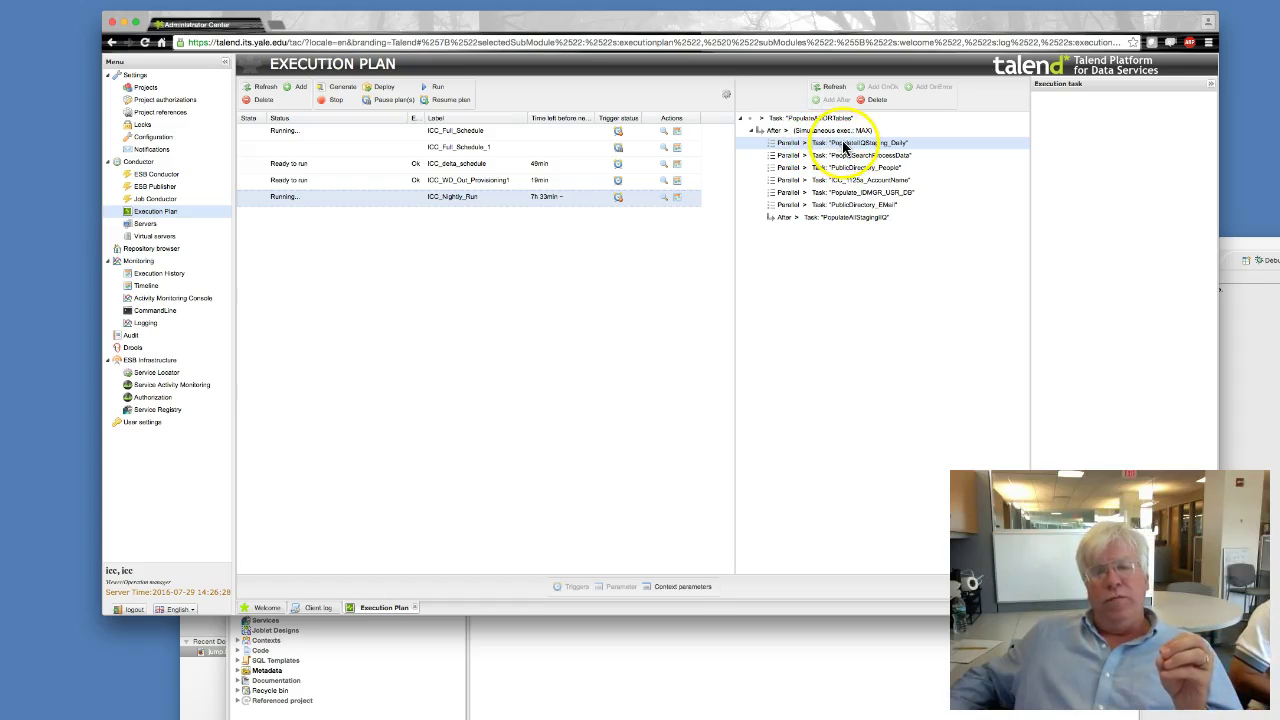
Open the Job Conductor and locate the PopulateIIQStaging_Daily task under the ICC_IIQAggregationStaging project
{"action": "left_click", "coordinate": [155, 200]}
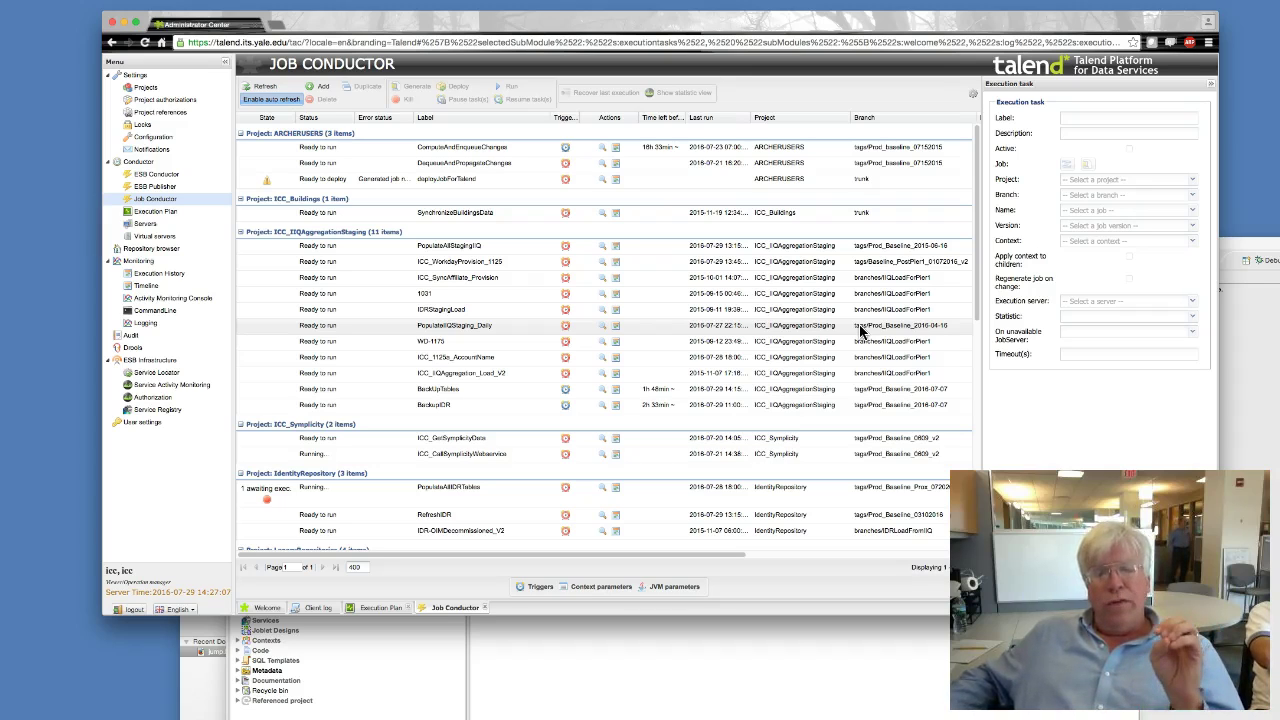
{"action": "left_click", "coordinate": [842, 300]}
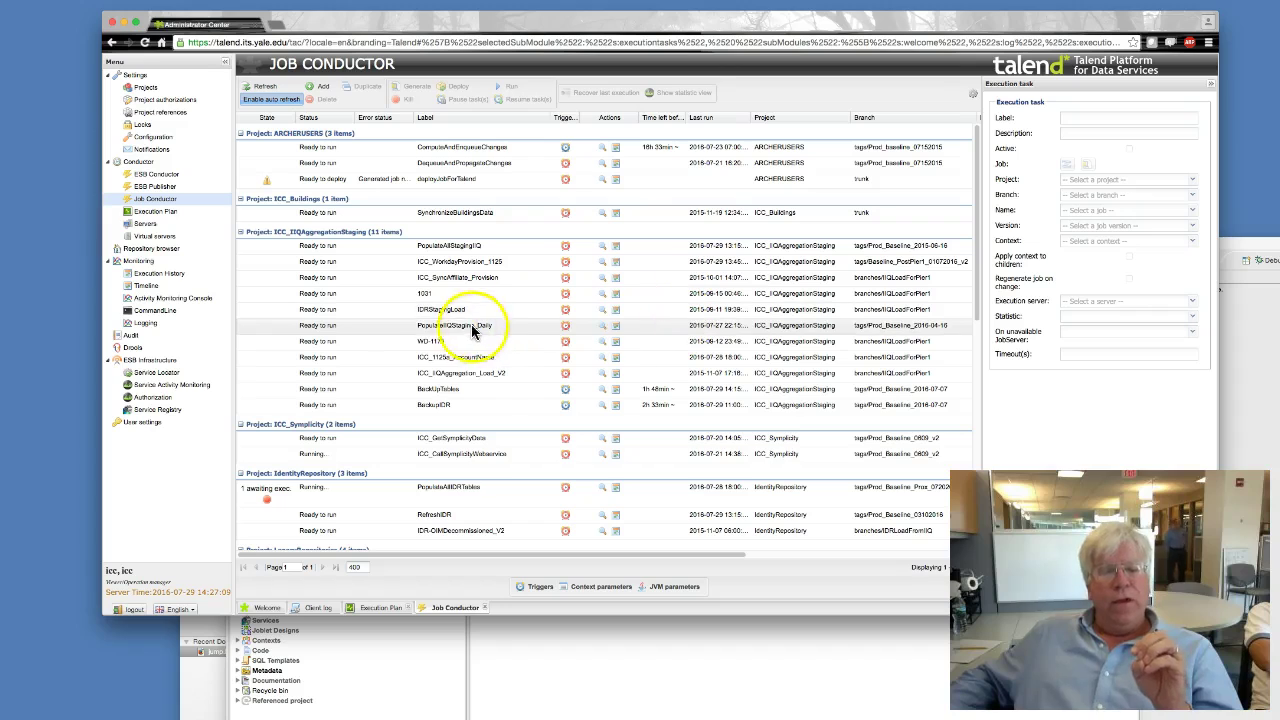
Switch to Talend Platform for Data Services, collapse the PopulateIIQ folder and open the PopulateIIQStaging_Daily 0.4 job from TACjobs
{"action": "left_click", "coordinate": [705, 662]}
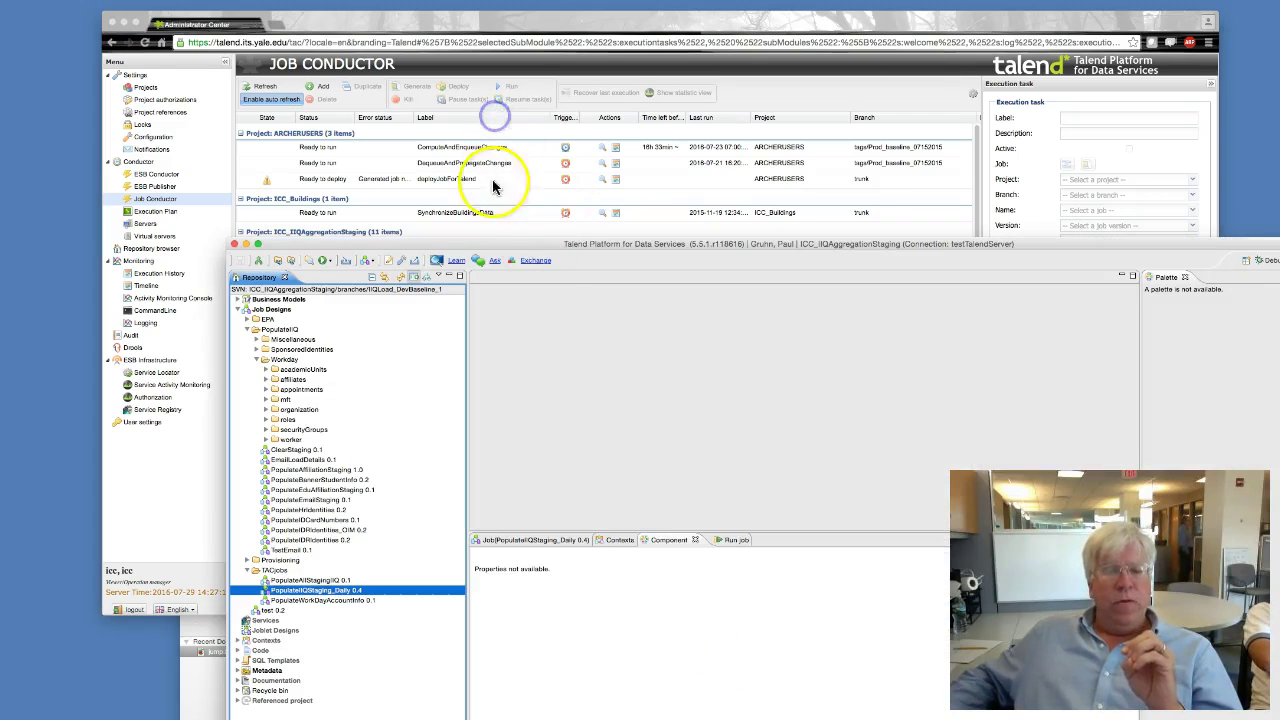
{"action": "left_click_drag", "start_coordinate": [497, 244], "coordinate": [462, 122]}
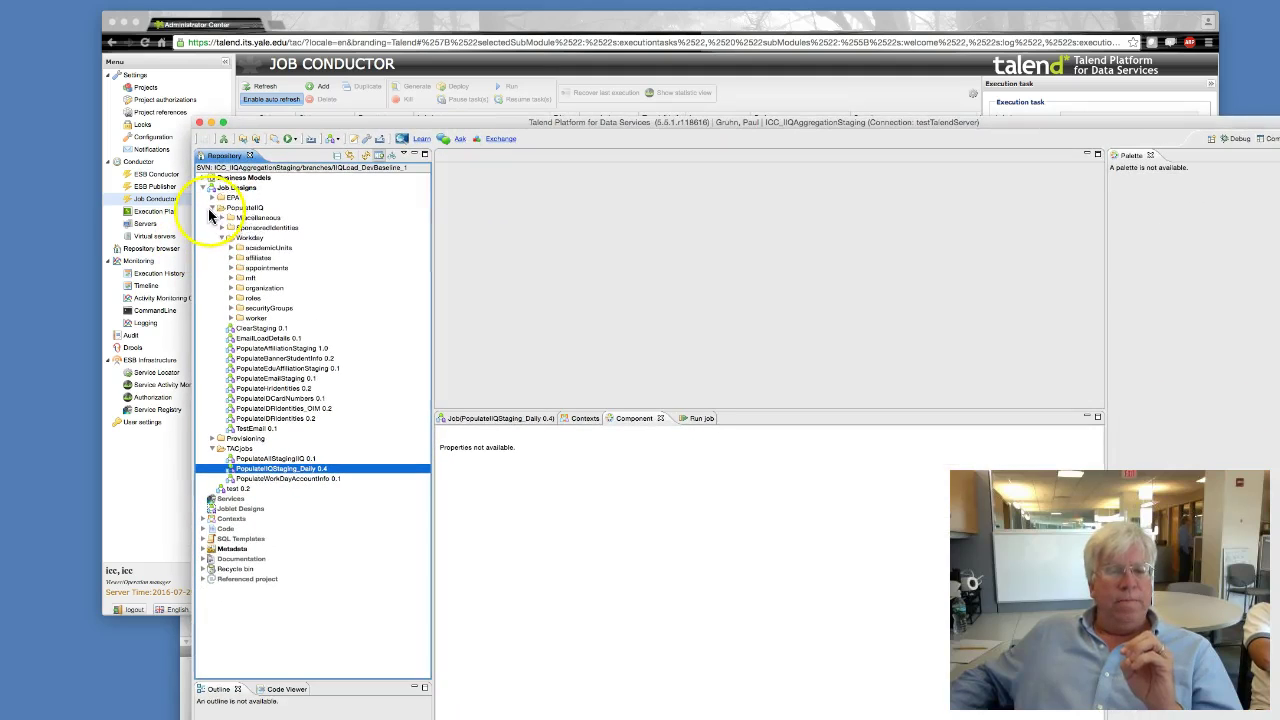
{"action": "left_click", "coordinate": [212, 207]}
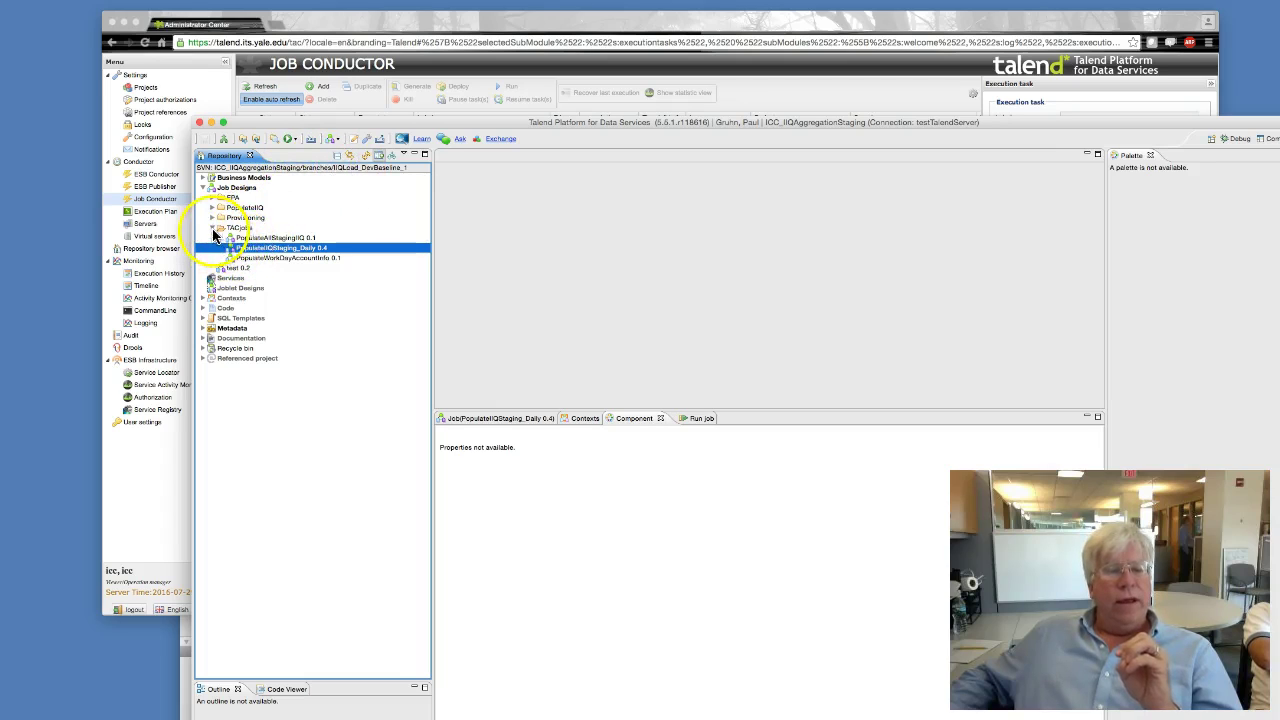
{"action": "left_click", "coordinate": [215, 227]}
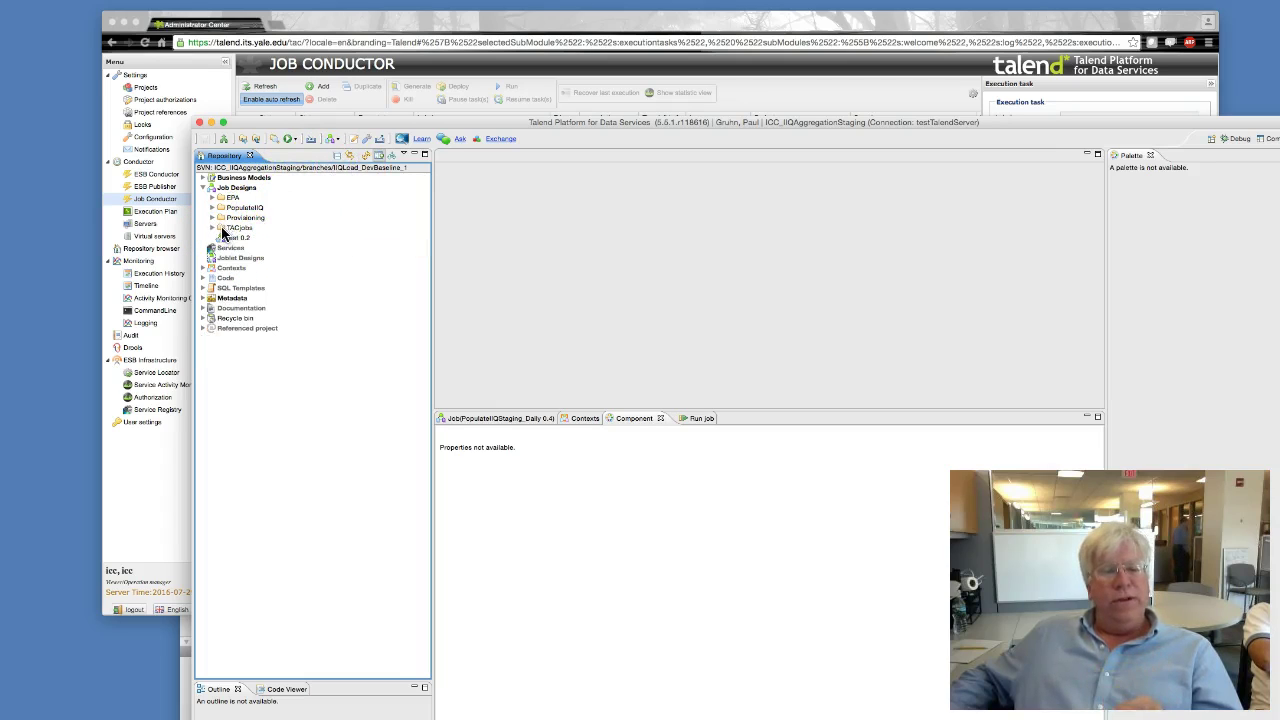
{"action": "left_click", "coordinate": [214, 229]}
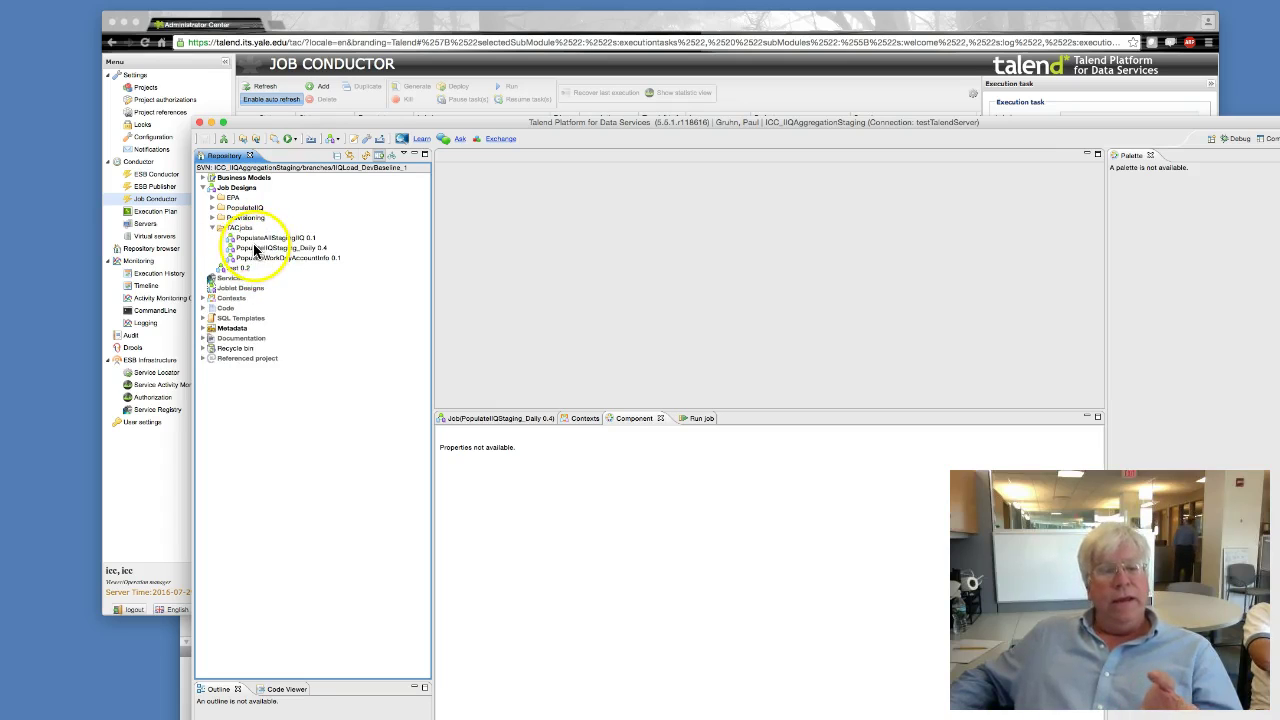
{"action": "left_click", "coordinate": [268, 250]}
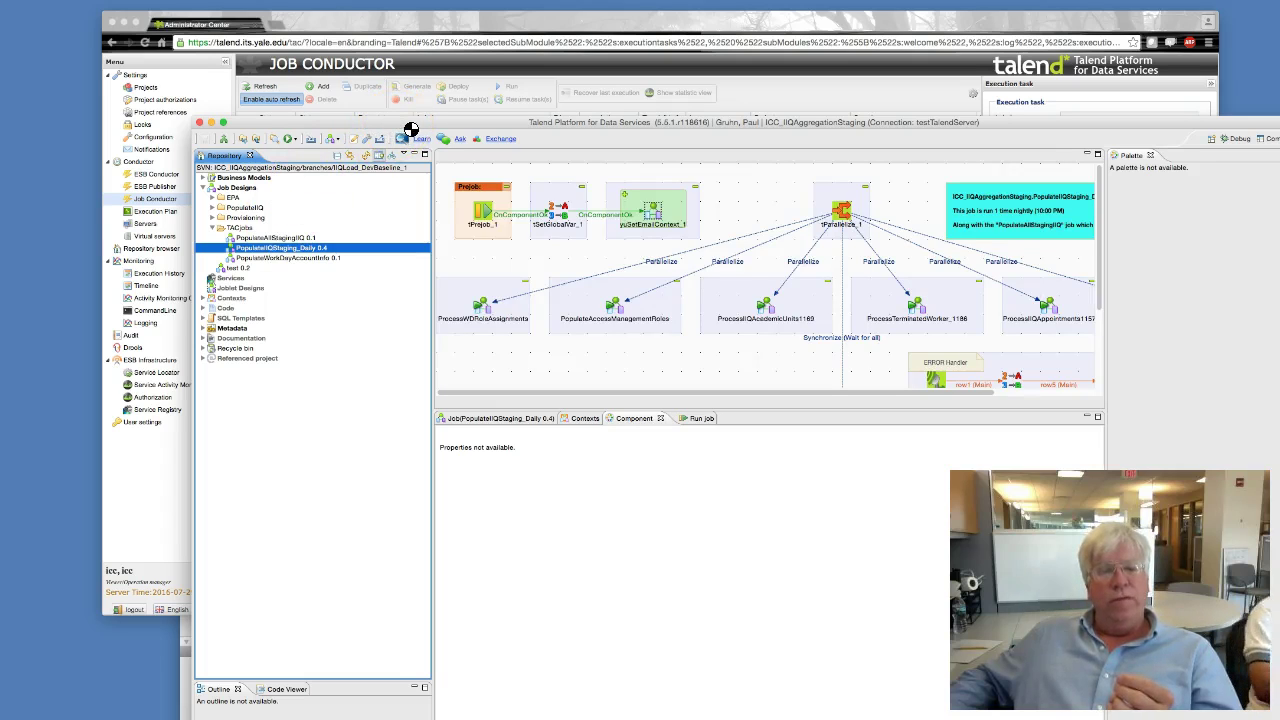
Reposition and widen the studio window, and enlarge the design area so the whole PopulateIIQStaging_Daily job fits in it
{"action": "left_click_drag", "start_coordinate": [405, 122], "coordinate": [251, 22]}
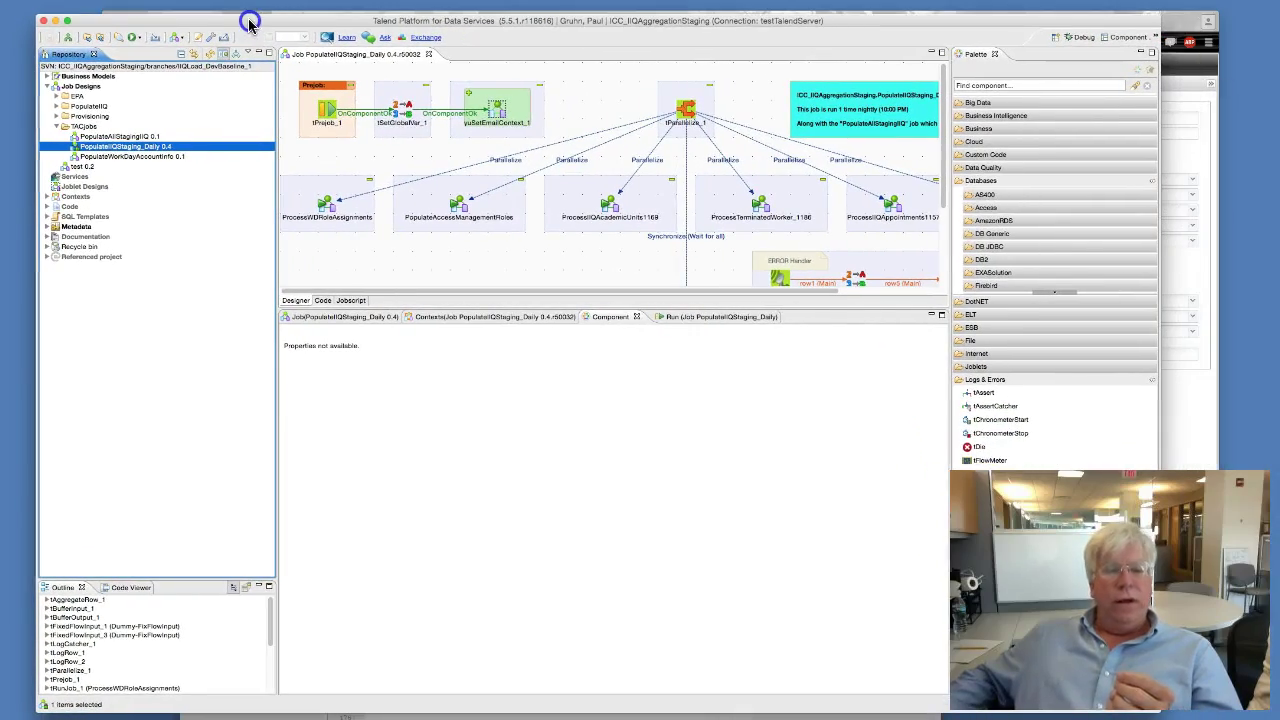
{"action": "left_click", "coordinate": [777, 310]}
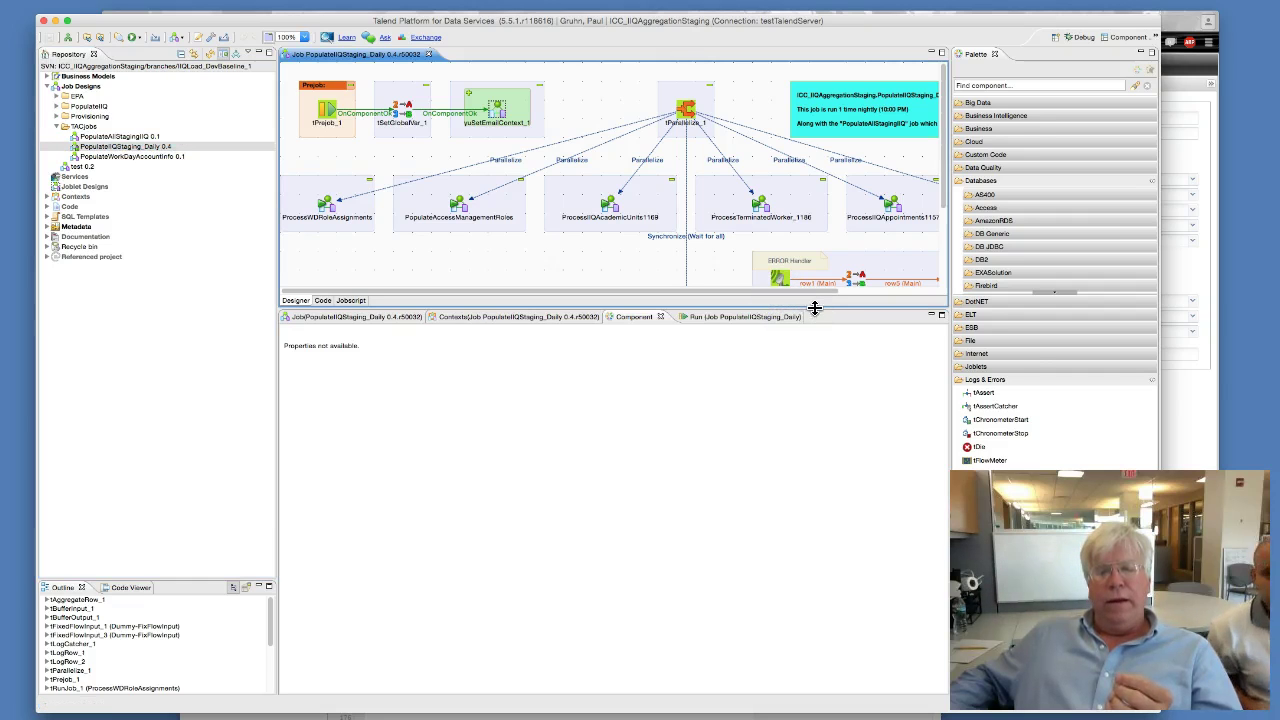
{"action": "left_click_drag", "start_coordinate": [815, 308], "coordinate": [831, 440]}
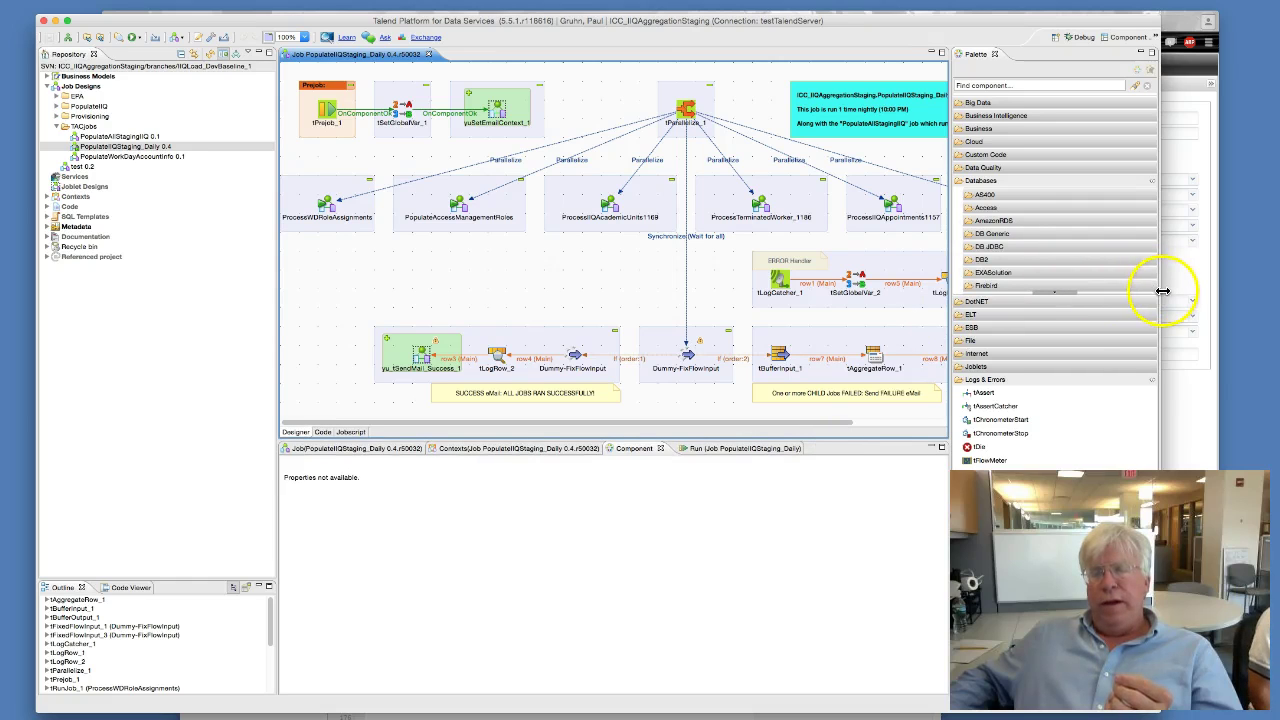
{"action": "left_click_drag", "start_coordinate": [1200, 284], "coordinate": [1257, 271]}
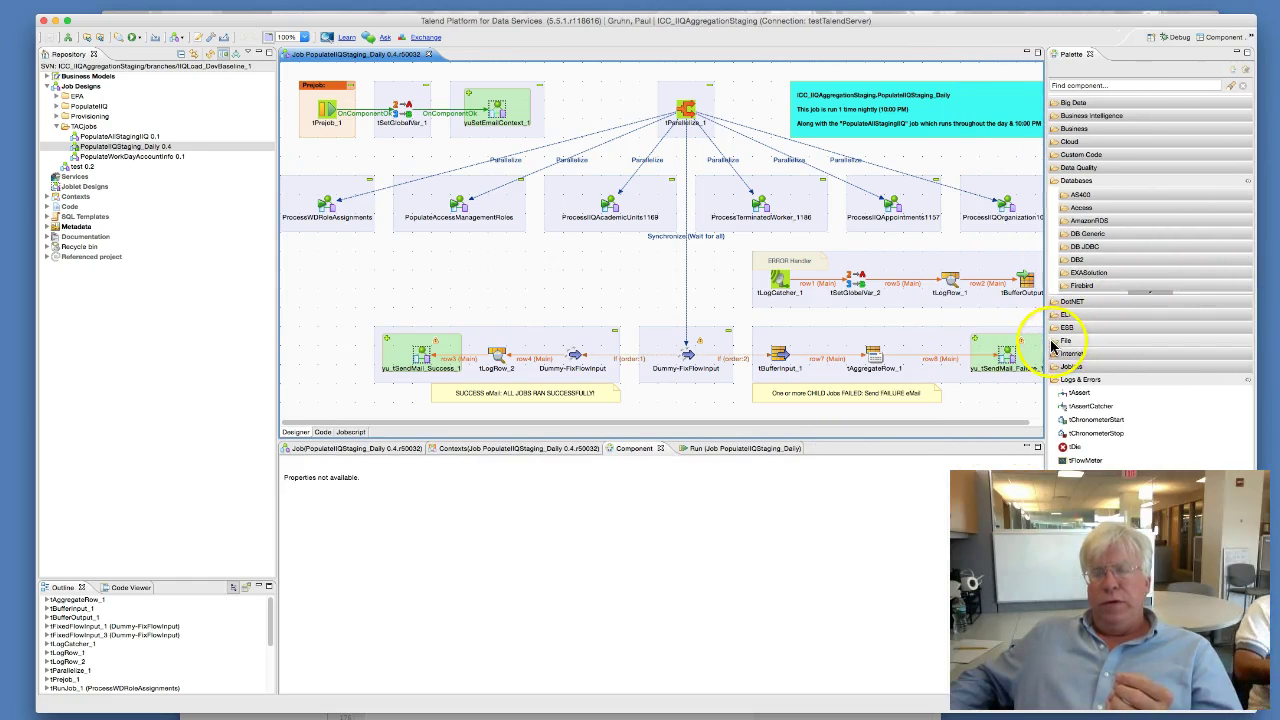
{"action": "left_click_drag", "start_coordinate": [1044, 342], "coordinate": [1122, 332]}
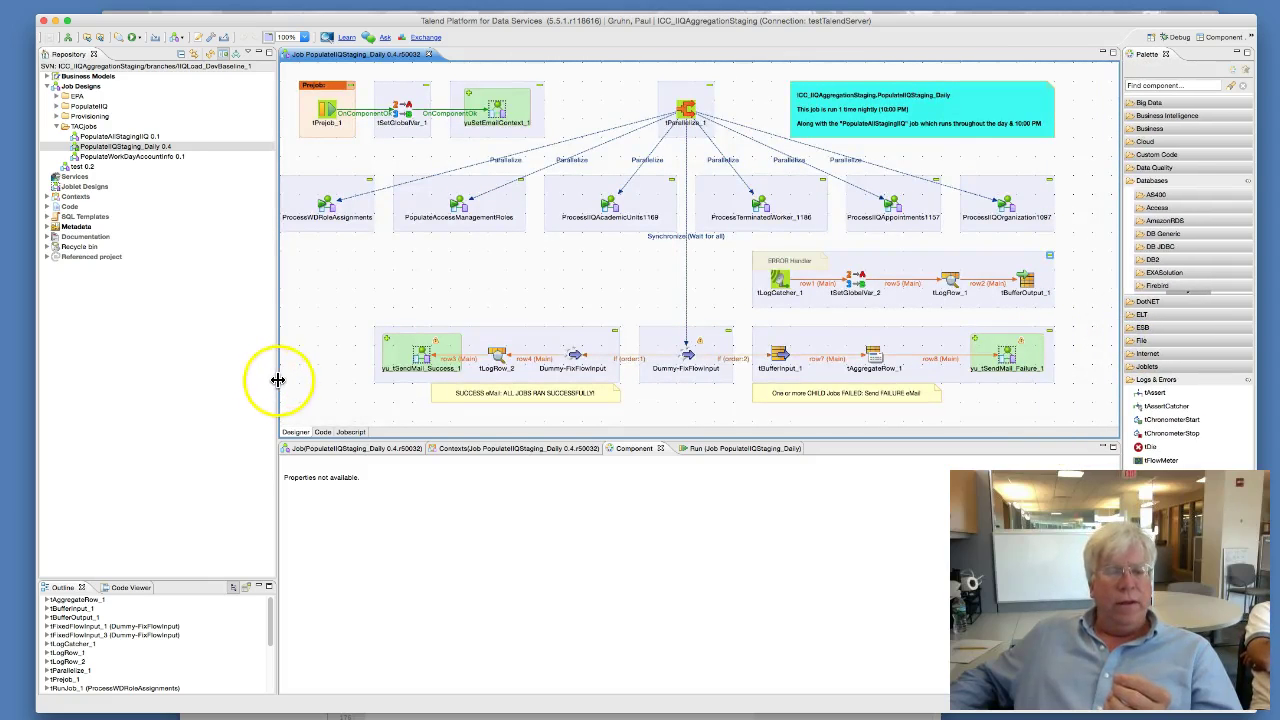
{"action": "left_click_drag", "start_coordinate": [276, 380], "coordinate": [239, 380]}
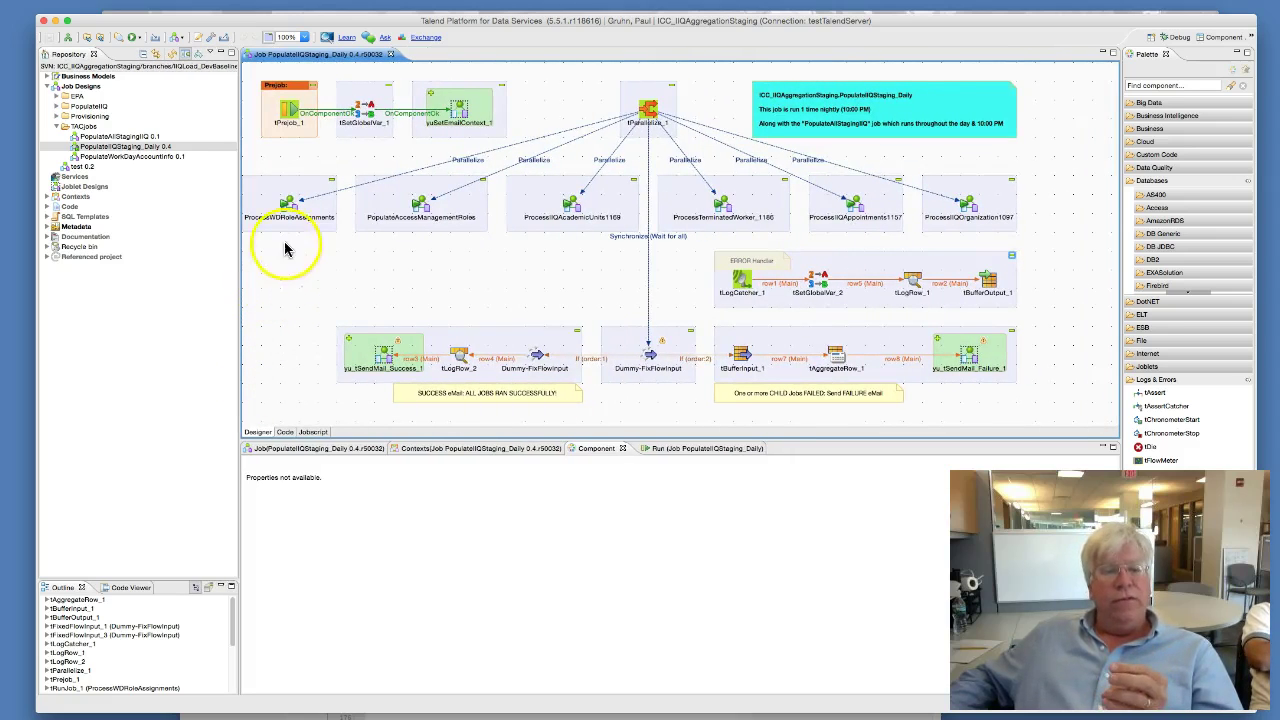
Inspect the tPrejob_1 component and the hasError and failedJobName variables defined in tSetGlobalVar_1
{"action": "left_click", "coordinate": [287, 110]}
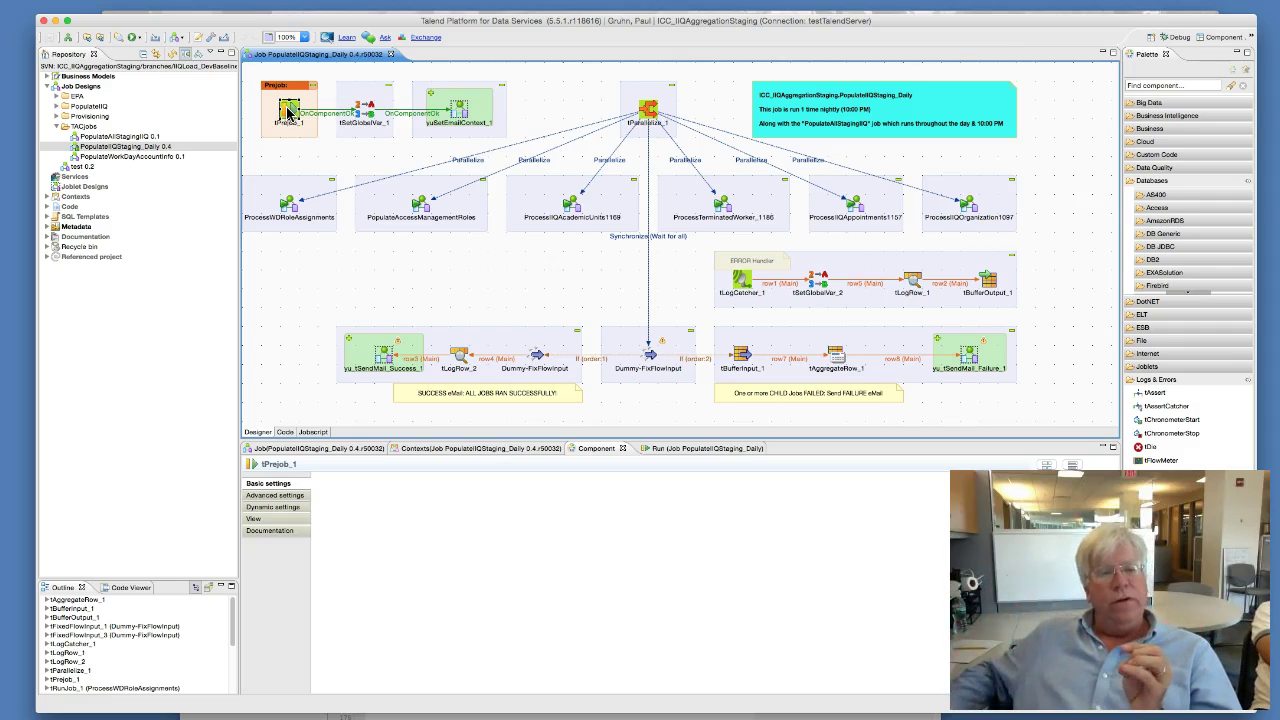
{"action": "left_click", "coordinate": [366, 108]}
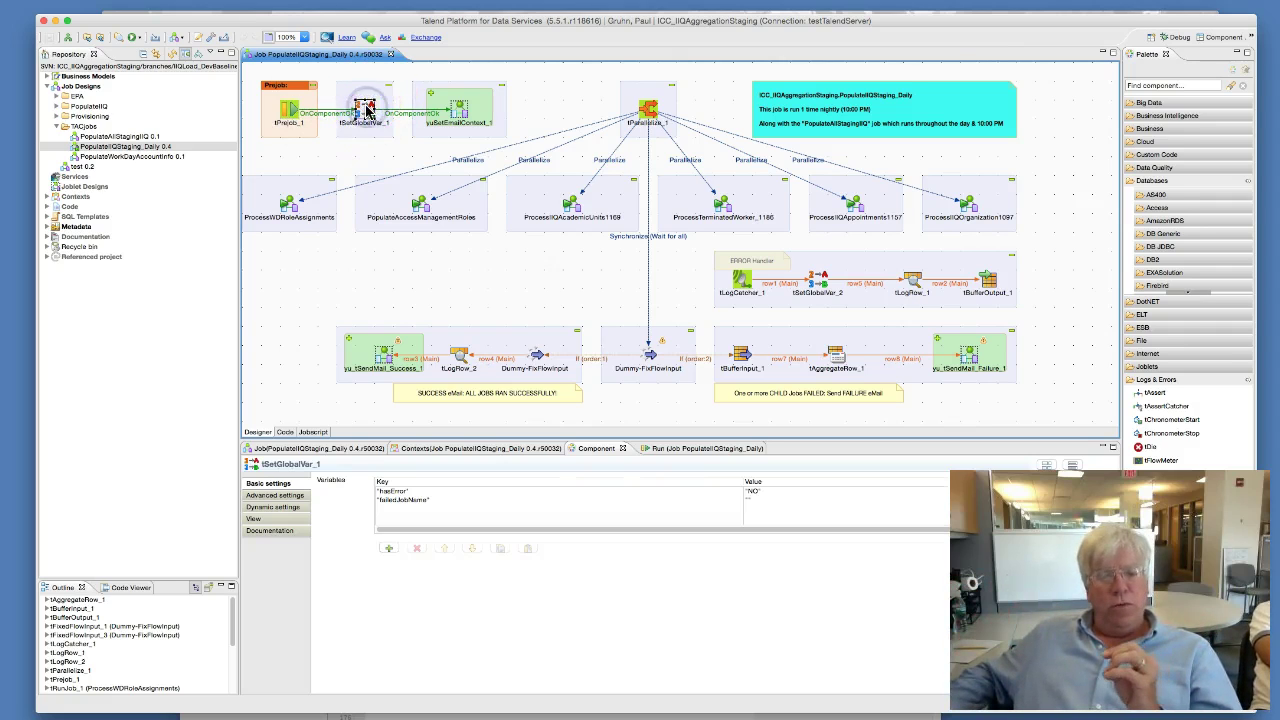
{"action": "left_click", "coordinate": [398, 502]}
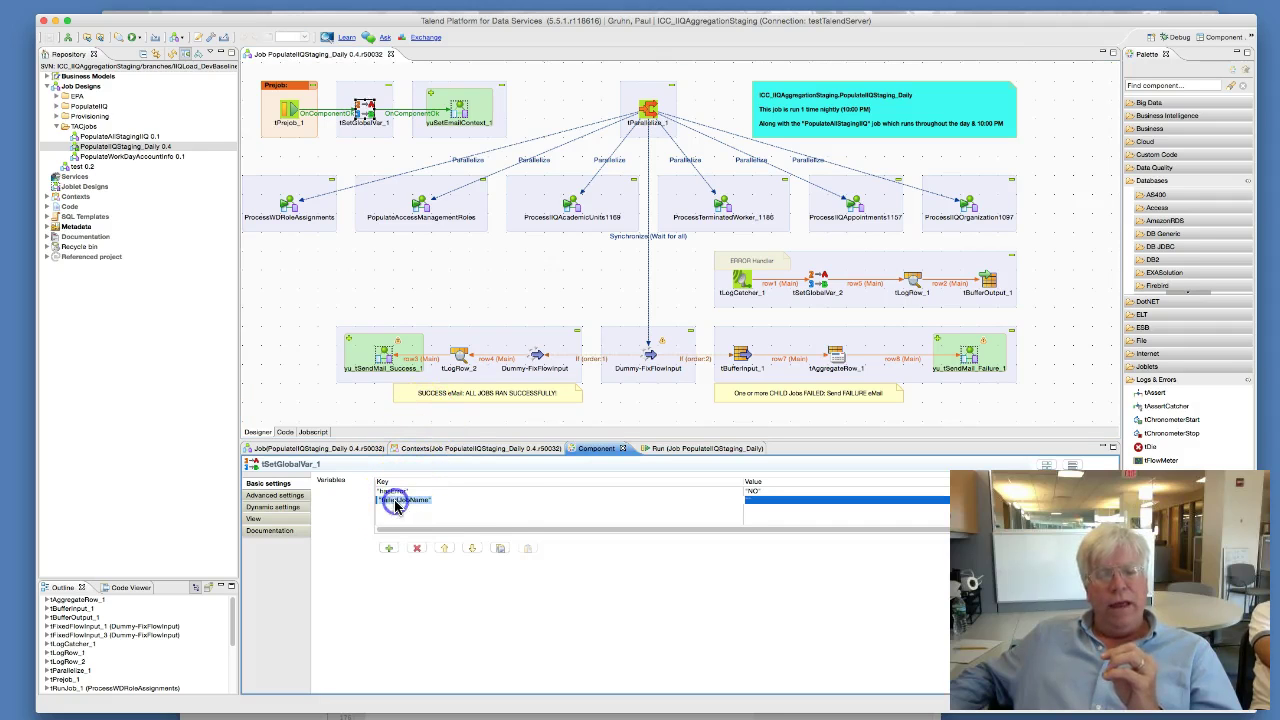
{"action": "left_click", "coordinate": [393, 491]}
{"action": "left_click", "coordinate": [392, 492]}
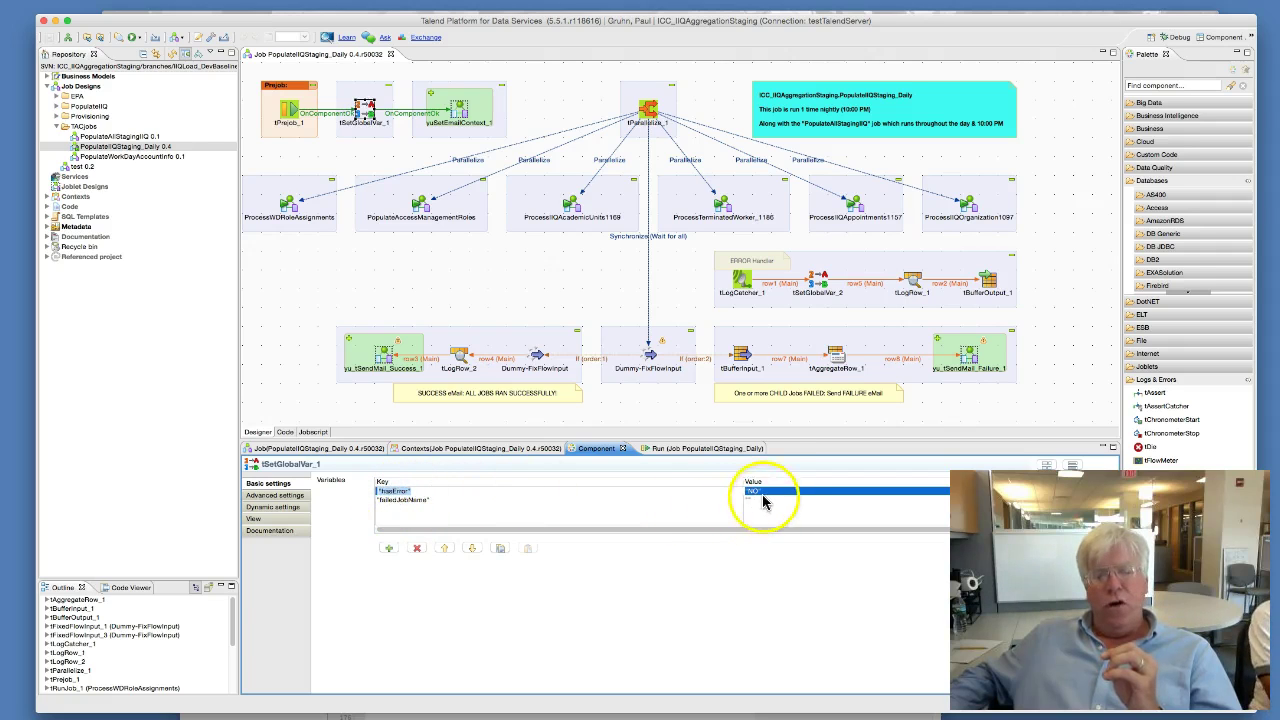
{"action": "left_click", "coordinate": [397, 503]}
{"action": "left_click", "coordinate": [750, 504]}
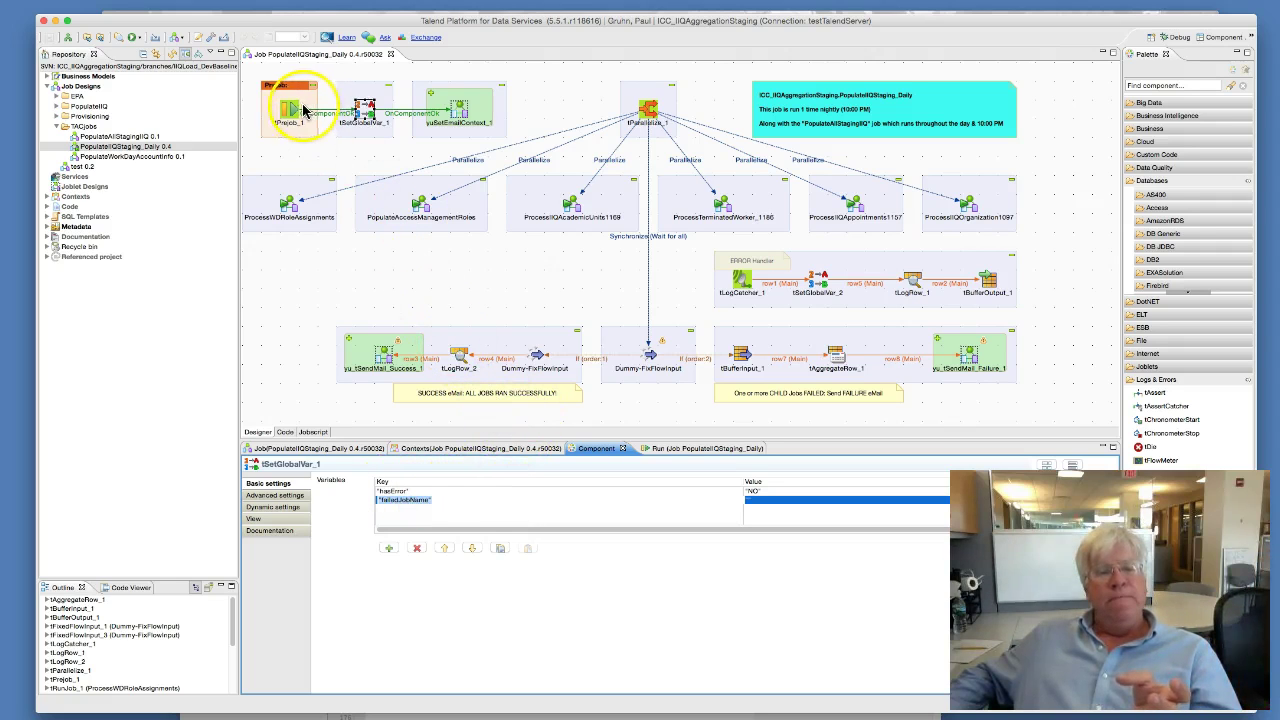
Examine the yuSetEmailContext_1 joblet's settings and go over the prejob chain from tPrejob_1 through tSetGlobalVar_1 again
{"action": "left_click", "coordinate": [460, 108]}
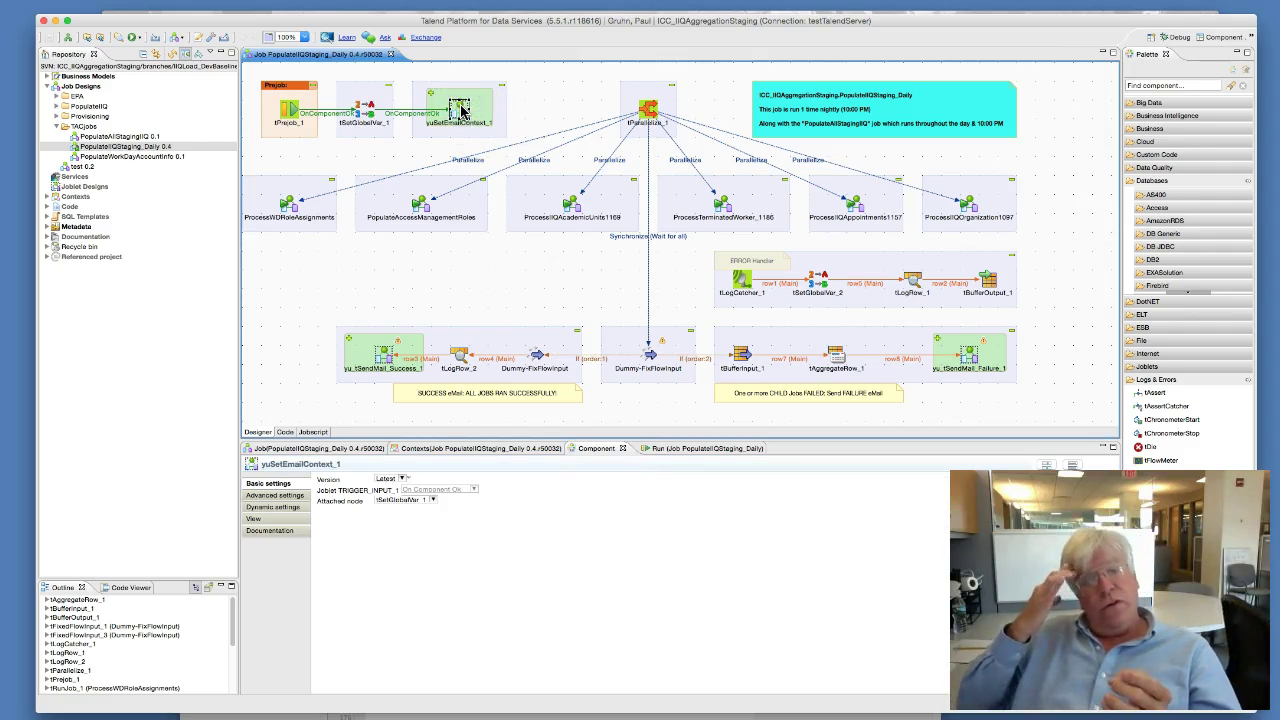
{"action": "left_click", "coordinate": [471, 106]}
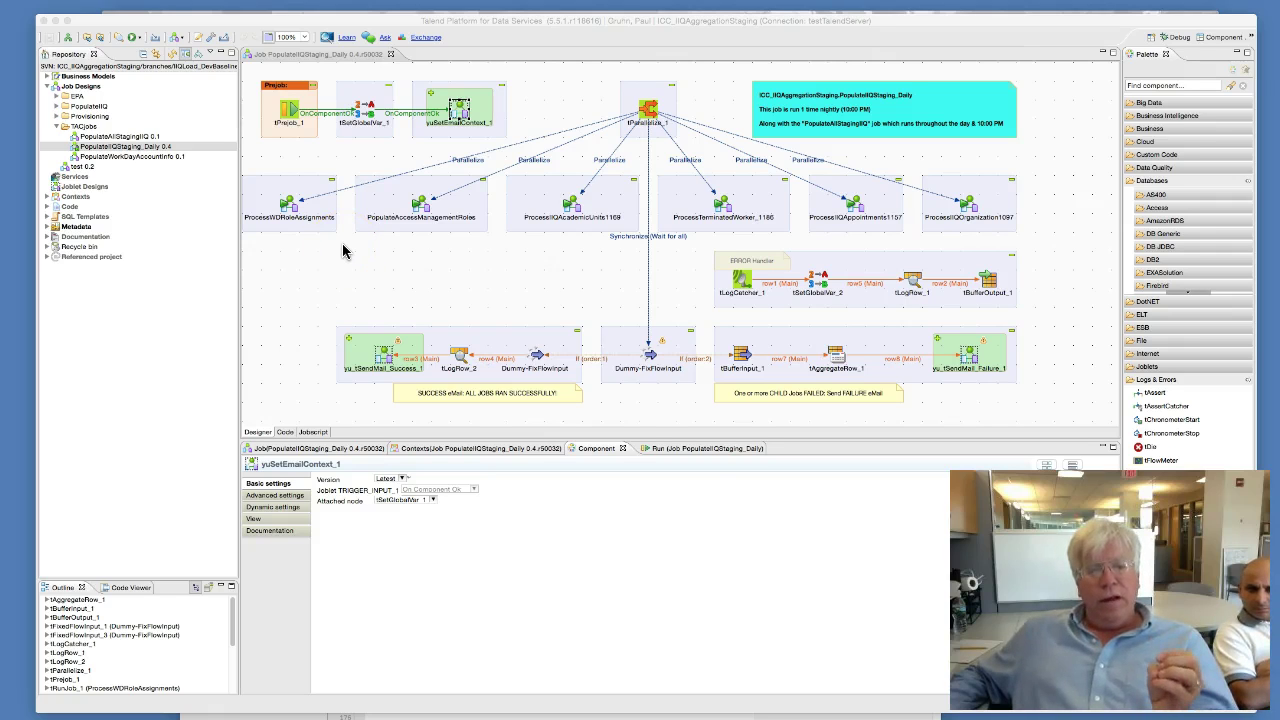
{"action": "left_click", "coordinate": [287, 113]}
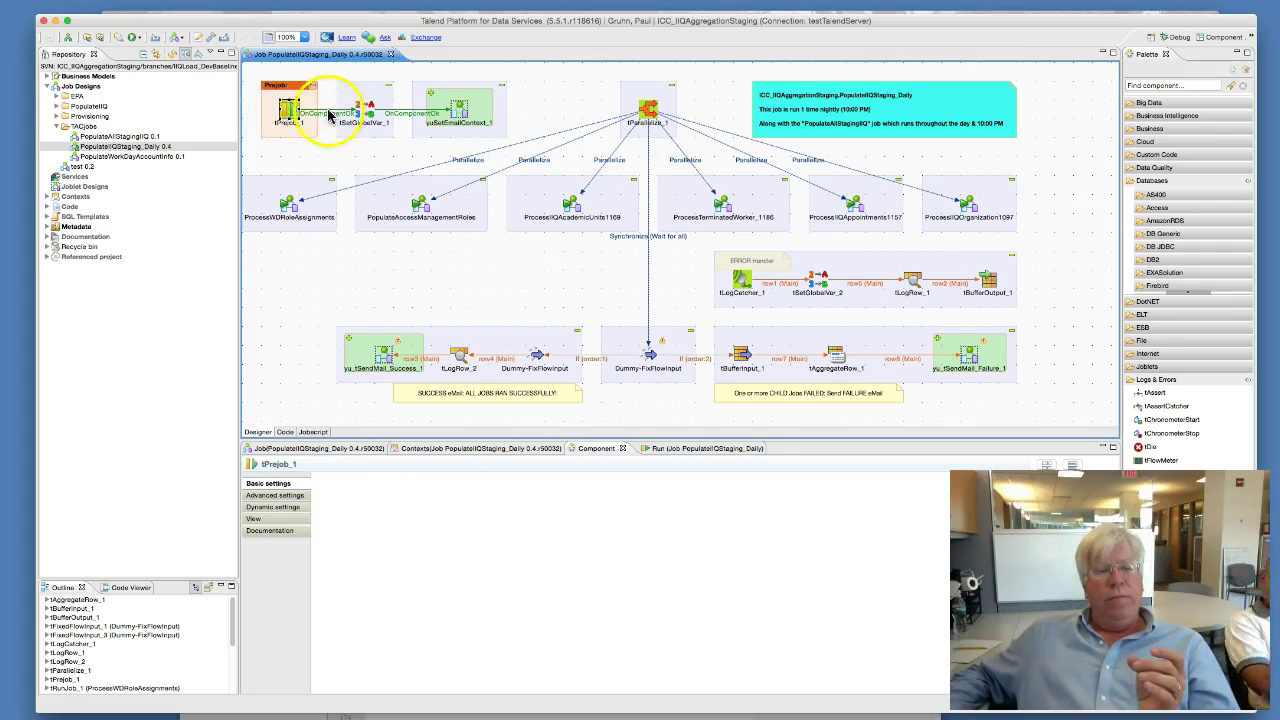
{"action": "left_click", "coordinate": [365, 110]}
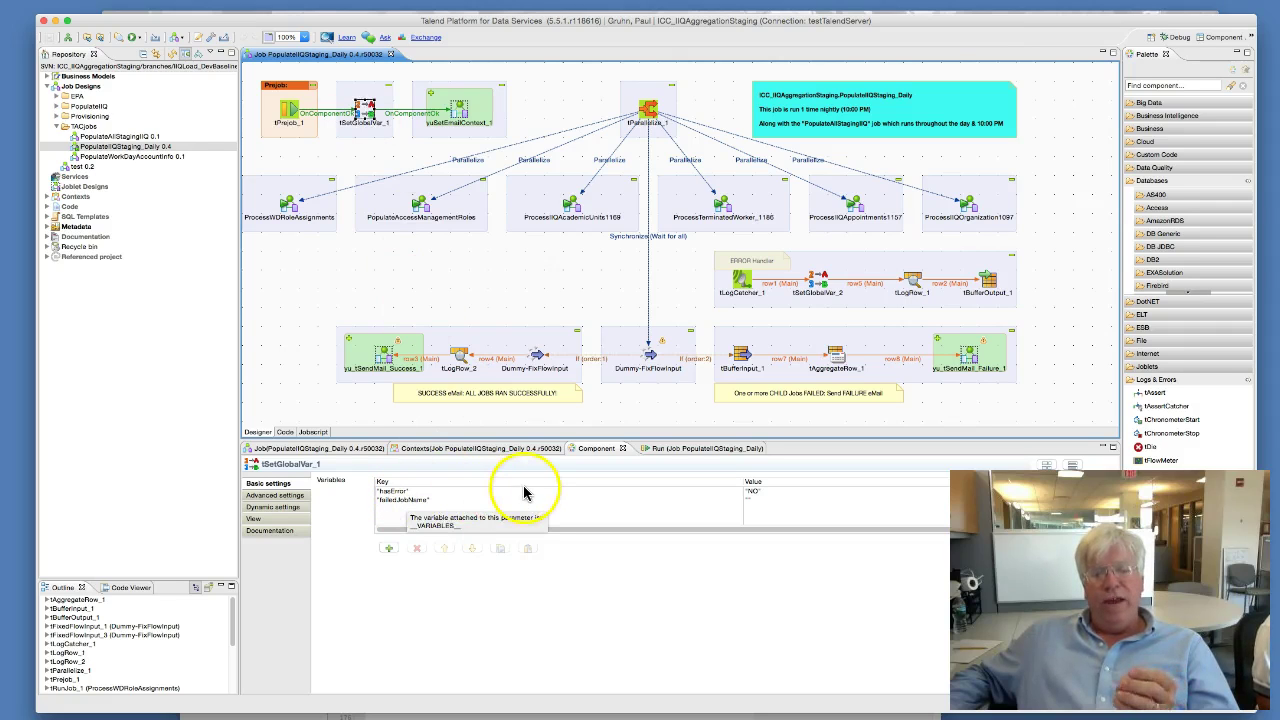
{"action": "left_click", "coordinate": [460, 114]}
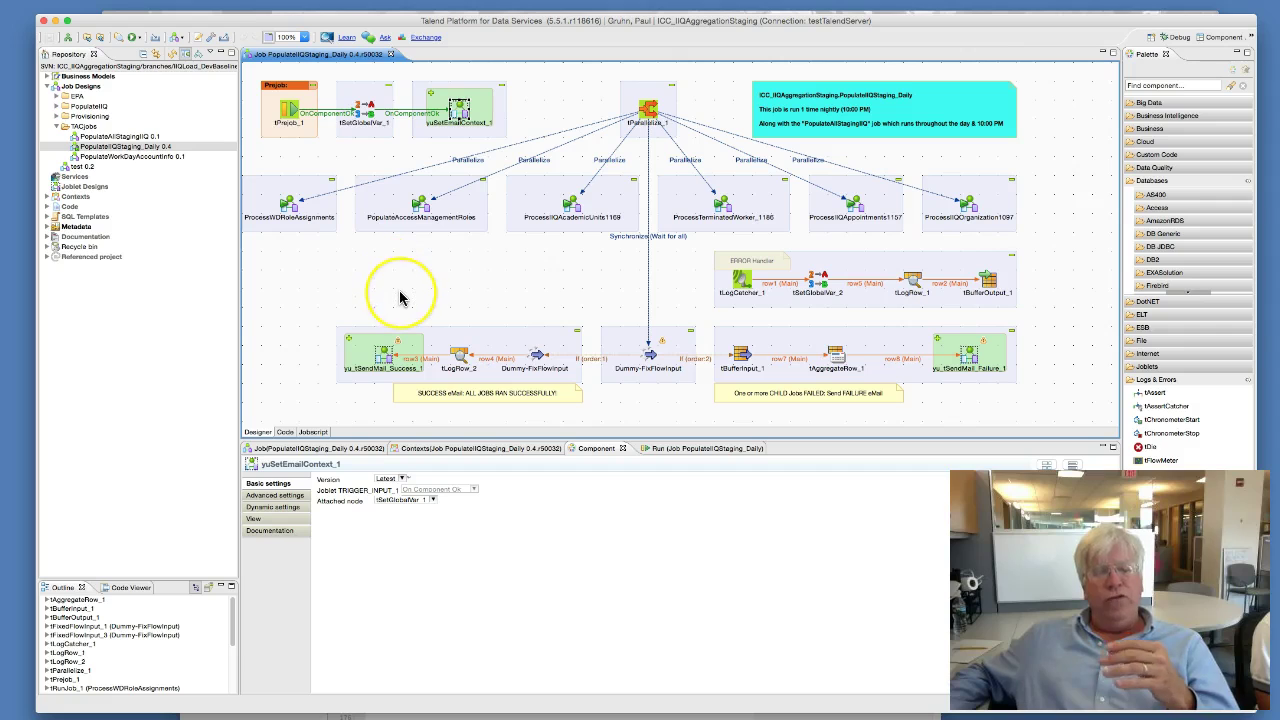
Inspect the PopulateAccessManagementRoles child job's settings and point out ProcessWDRoleAssignments beside it
{"action": "left_click", "coordinate": [423, 207]}
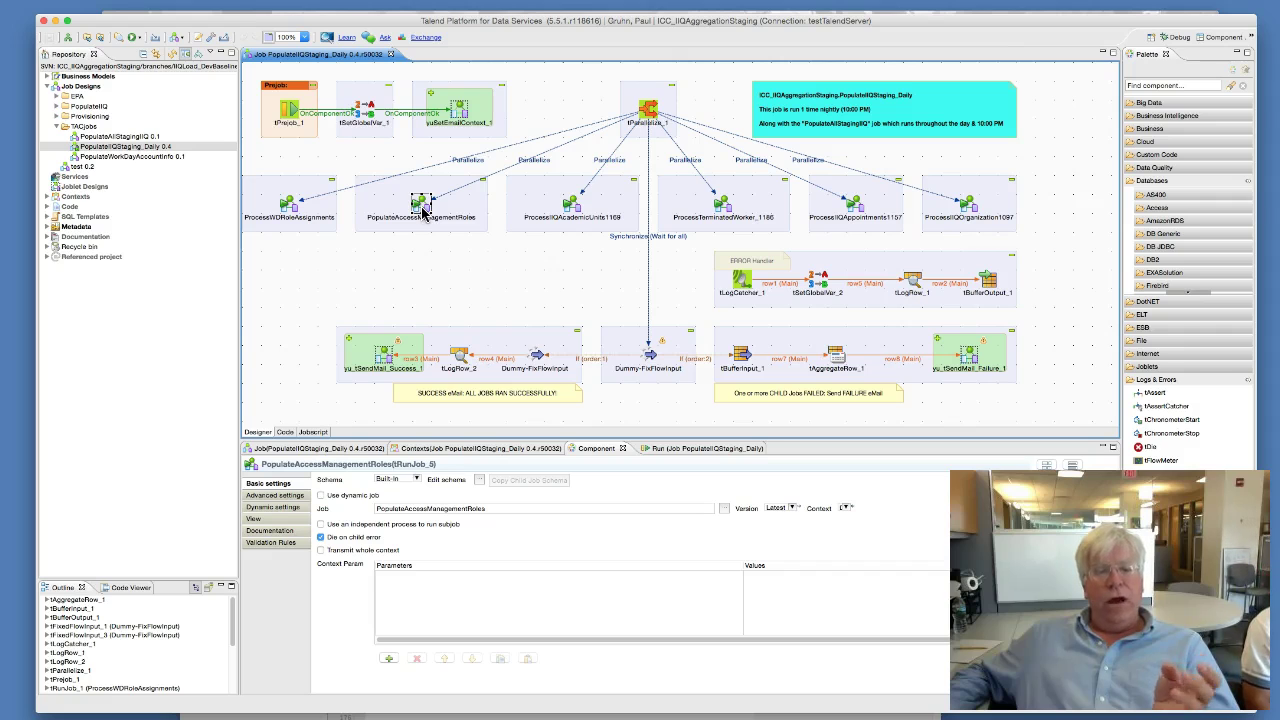
{"action": "left_click", "coordinate": [278, 209]}
{"action": "left_click", "coordinate": [415, 207]}
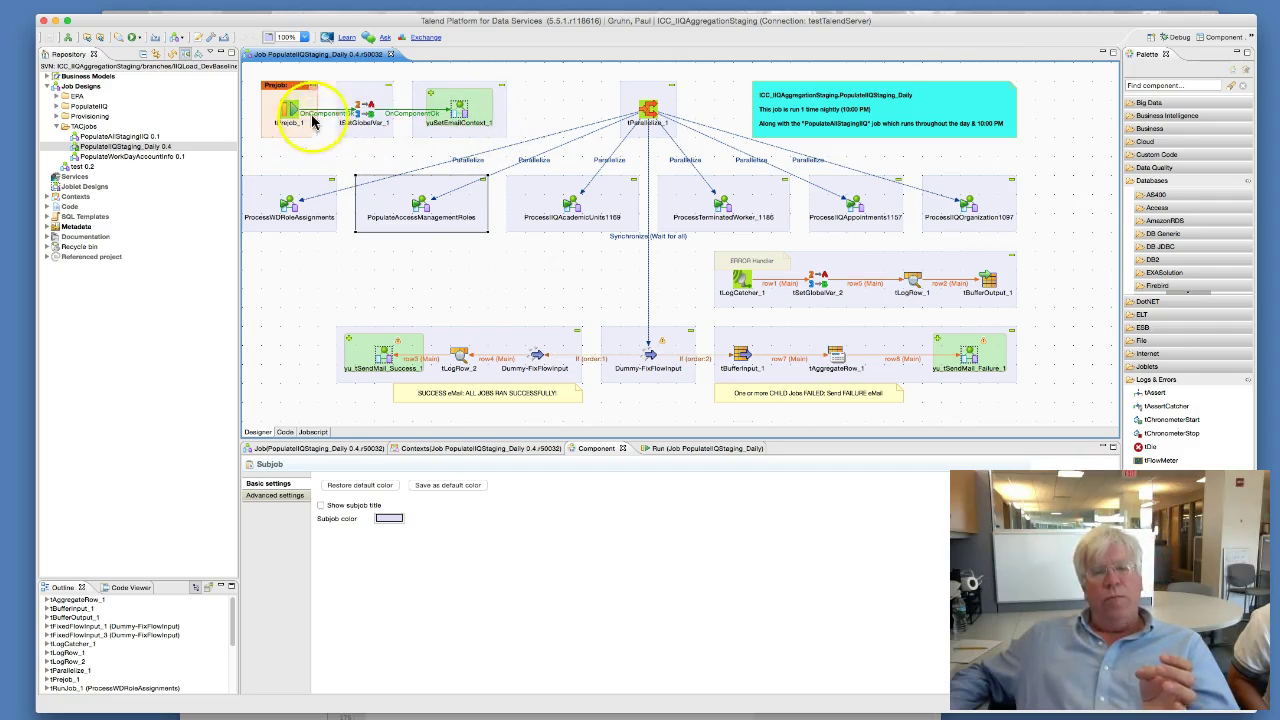
Examine tParallelize_1's wait settings and trigger options, and go over the child subjobs it launches in parallel
{"action": "left_click", "coordinate": [652, 115]}
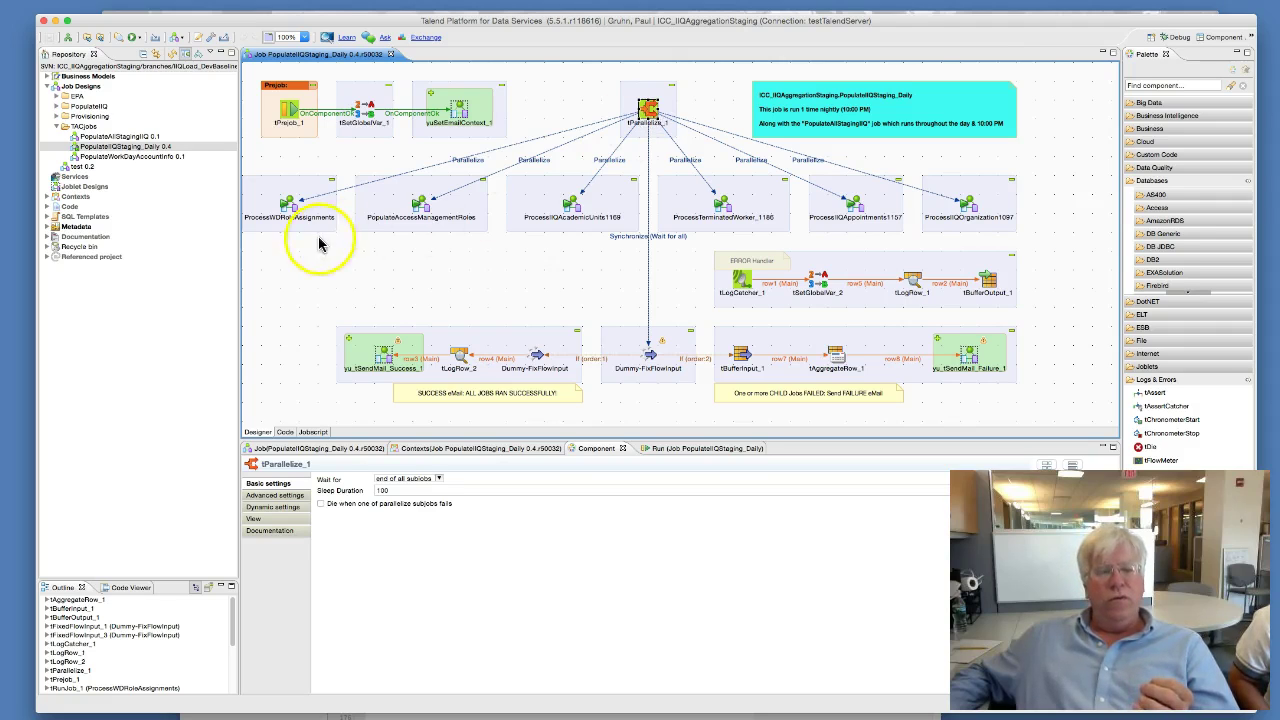
{"action": "left_click", "coordinate": [620, 205]}
{"action": "left_click", "coordinate": [675, 205]}
{"action": "left_click", "coordinate": [824, 203]}
{"action": "left_click", "coordinate": [942, 203]}
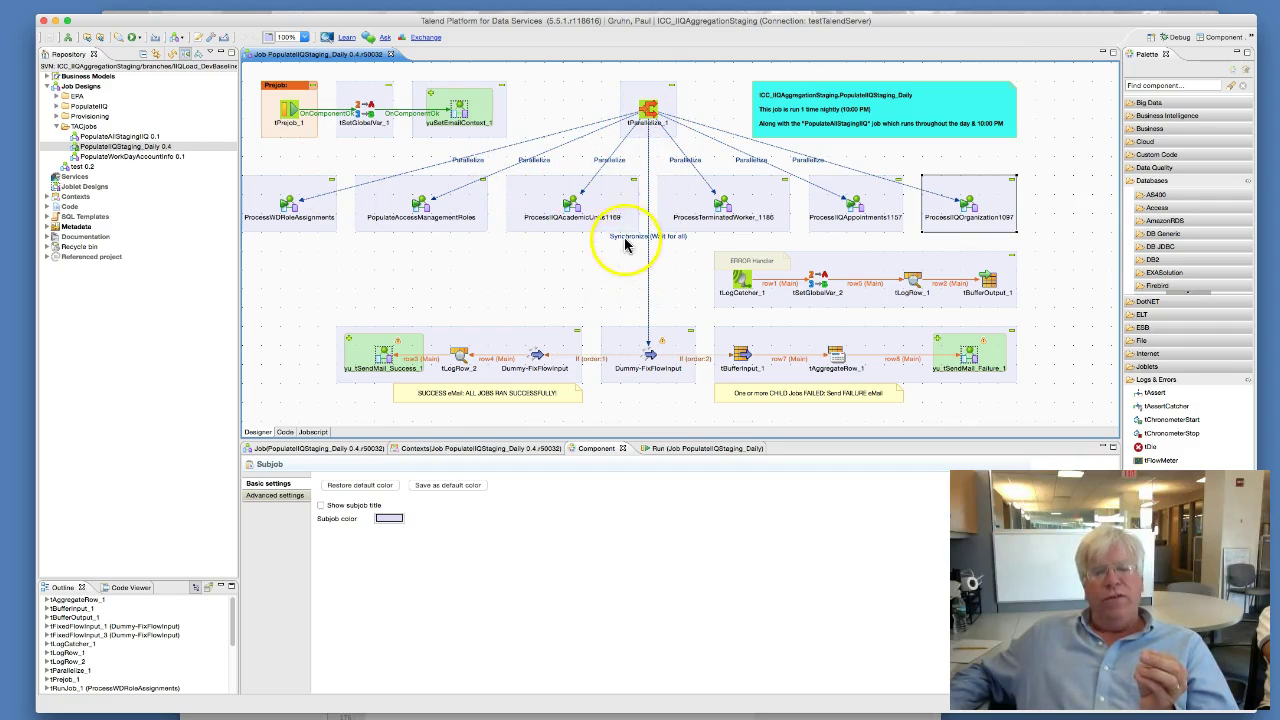
{"action": "right_click", "coordinate": [657, 112]}
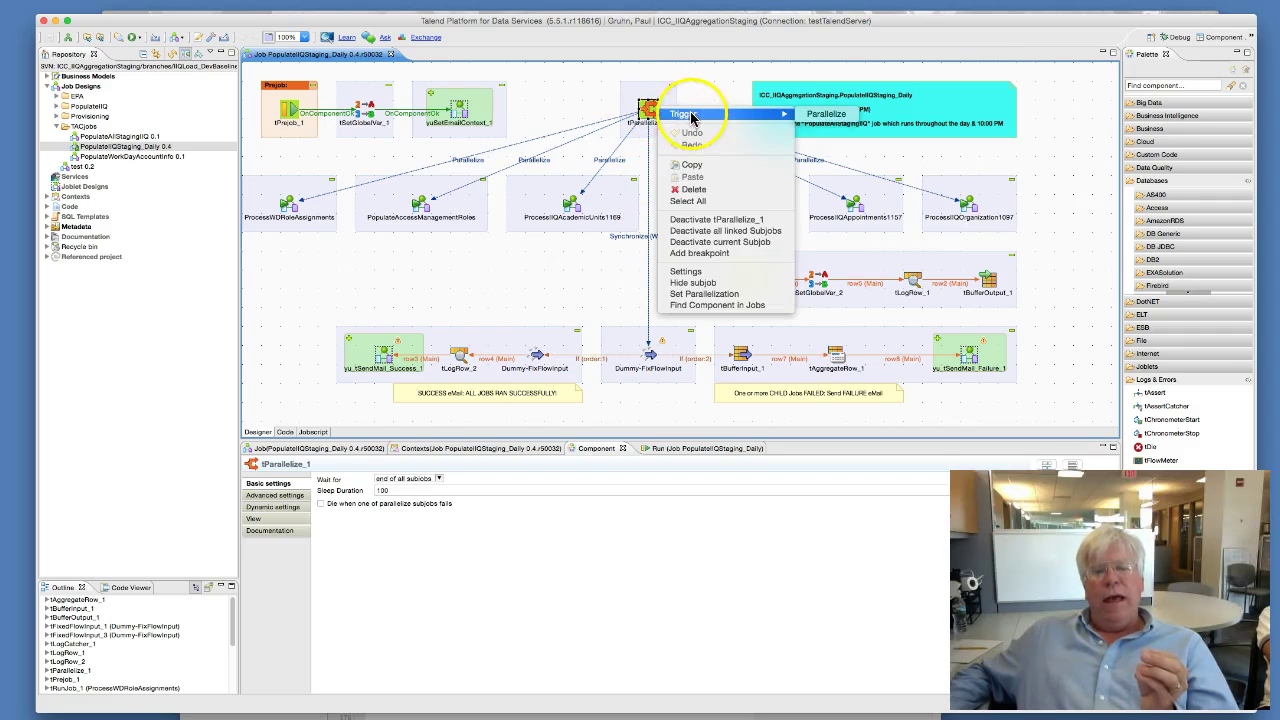
{"action": "left_click", "coordinate": [651, 114]}
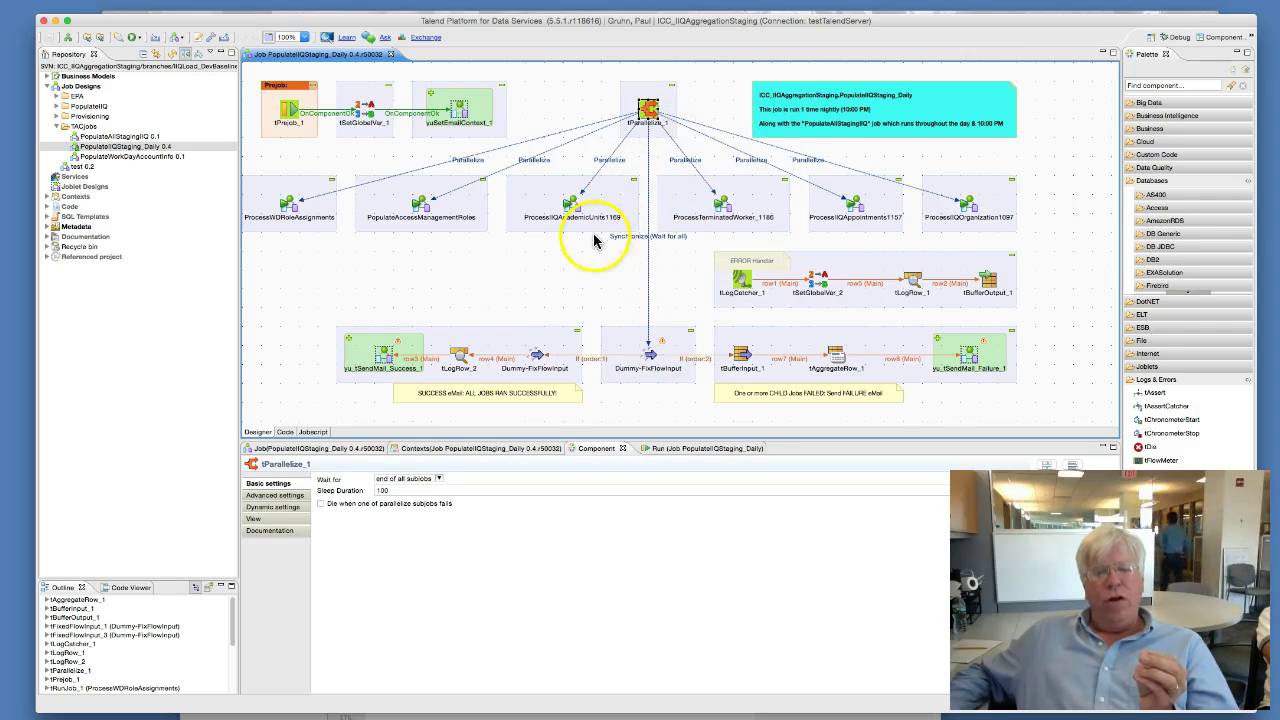
Inspect the Dummy-FixFlowInput component after the Synchronize link and read the If (order:1) condition leading to the success email
{"action": "left_click", "coordinate": [649, 355]}
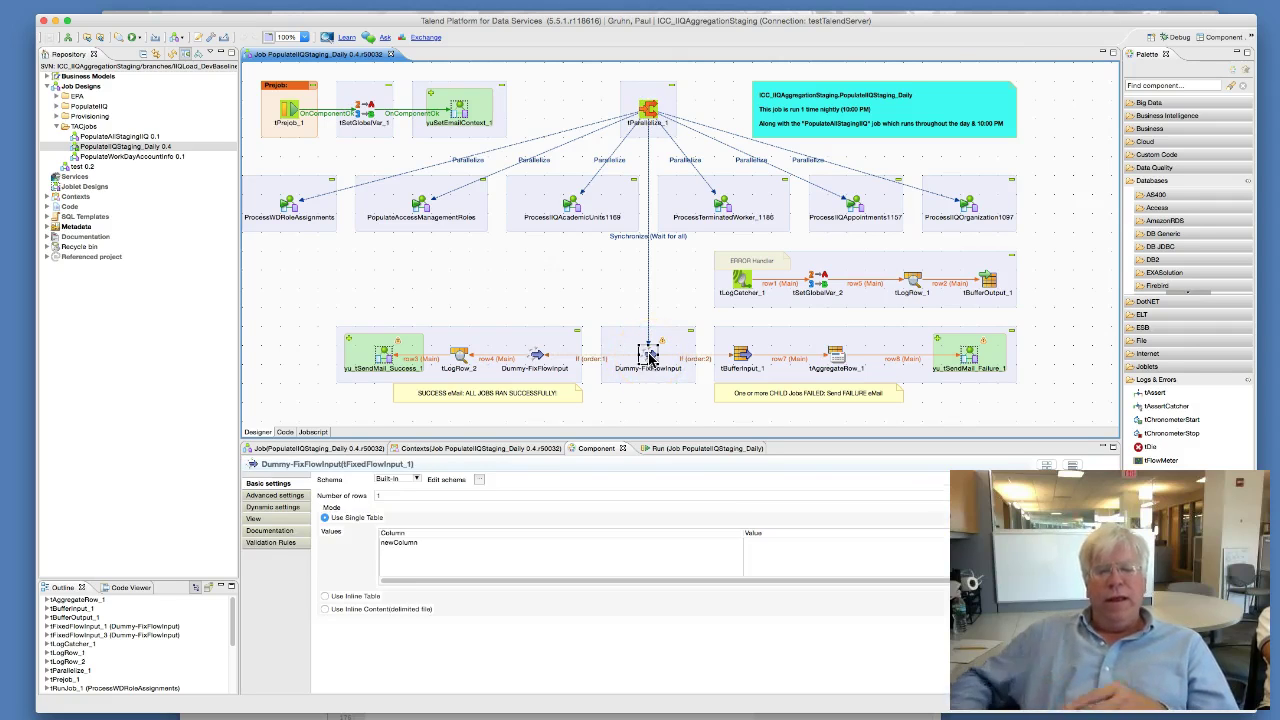
{"action": "left_click", "coordinate": [707, 358]}
{"action": "left_click", "coordinate": [596, 359]}
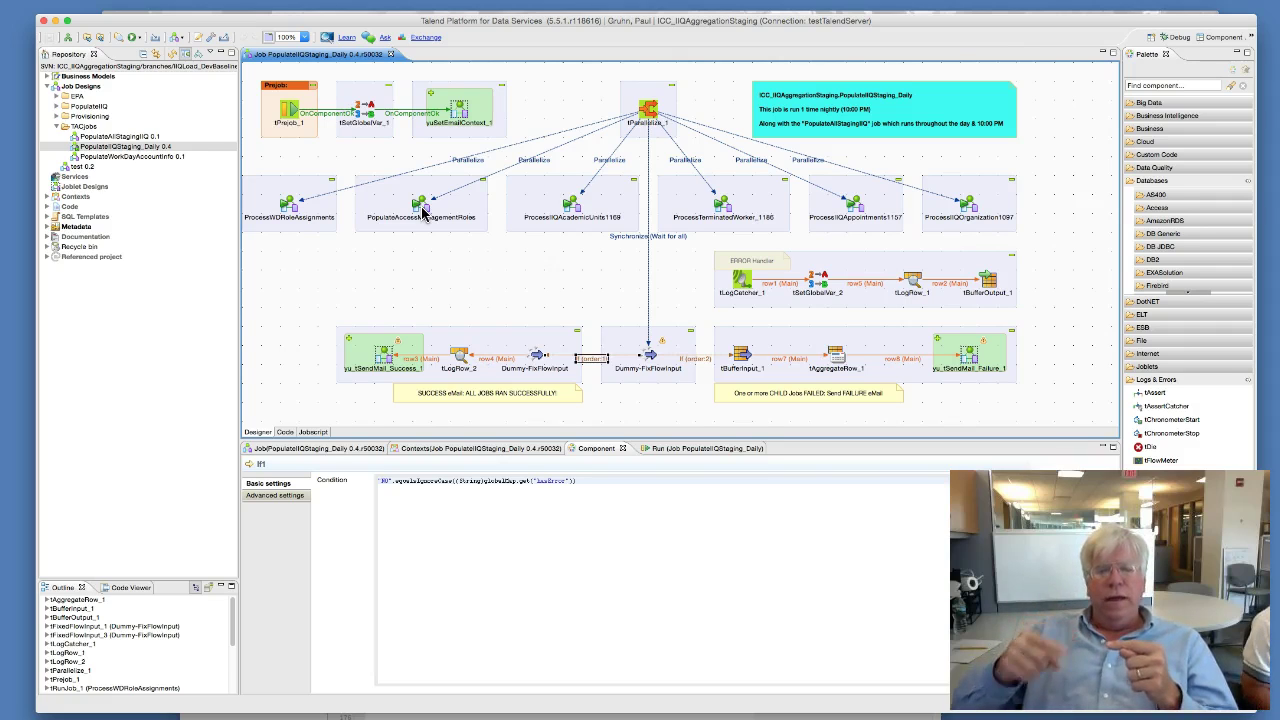
{"action": "left_click", "coordinate": [592, 358]}
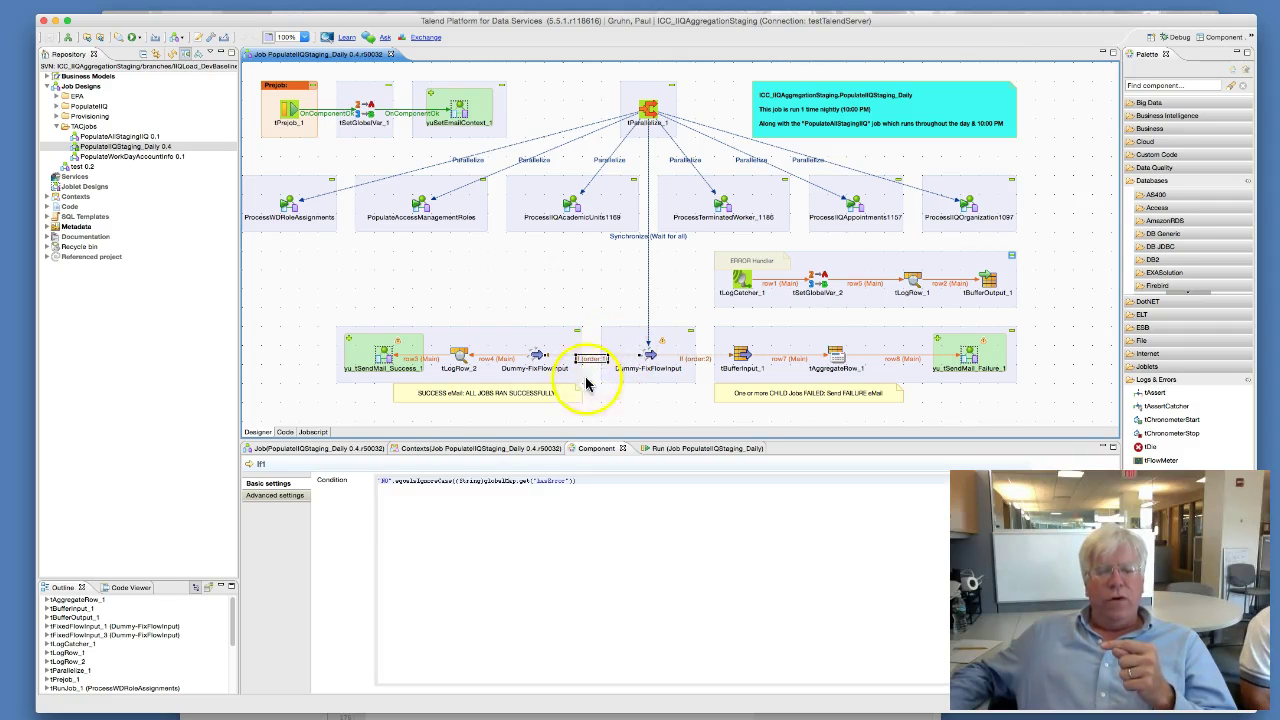
{"action": "left_click", "coordinate": [550, 485]}
{"action": "triple_click", "coordinate": [367, 481]}
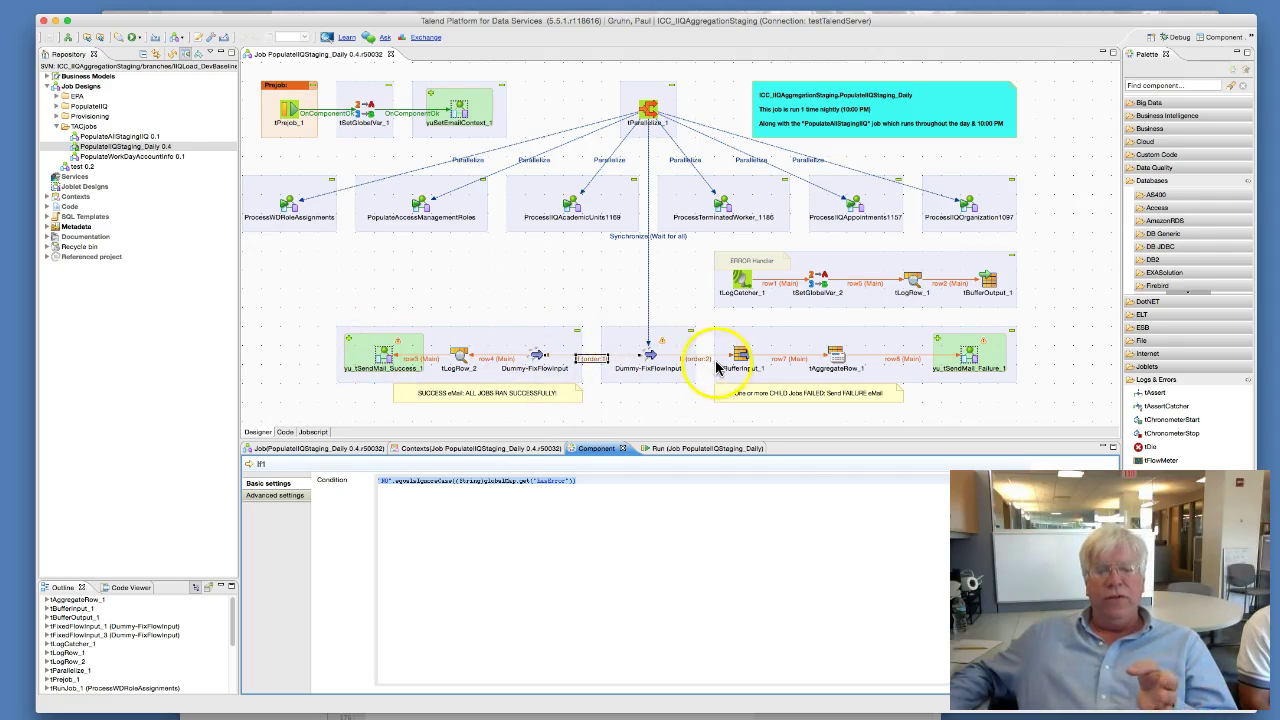
Read the If (order:2) condition on the link to tBufferInput_1 in the failure email branch
{"action": "left_click", "coordinate": [700, 358]}
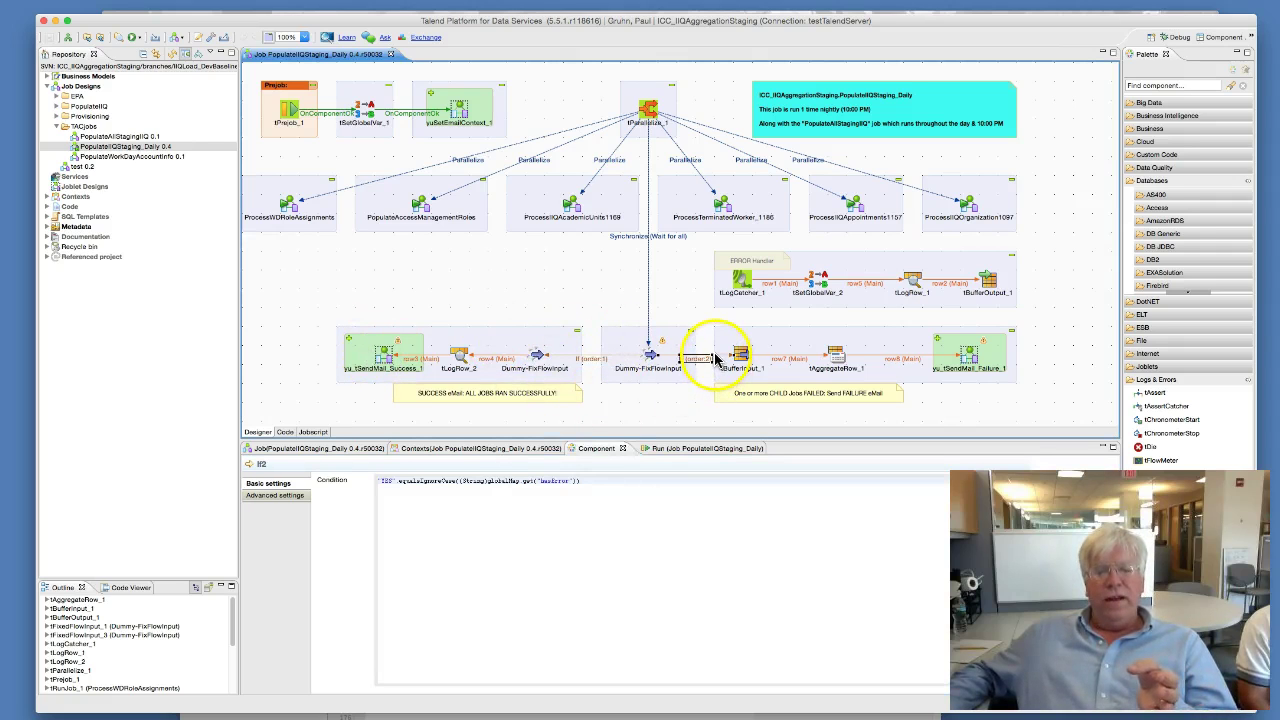
{"action": "left_click", "coordinate": [583, 483]}
{"action": "left_click_drag", "start_coordinate": [583, 483], "coordinate": [368, 483]}
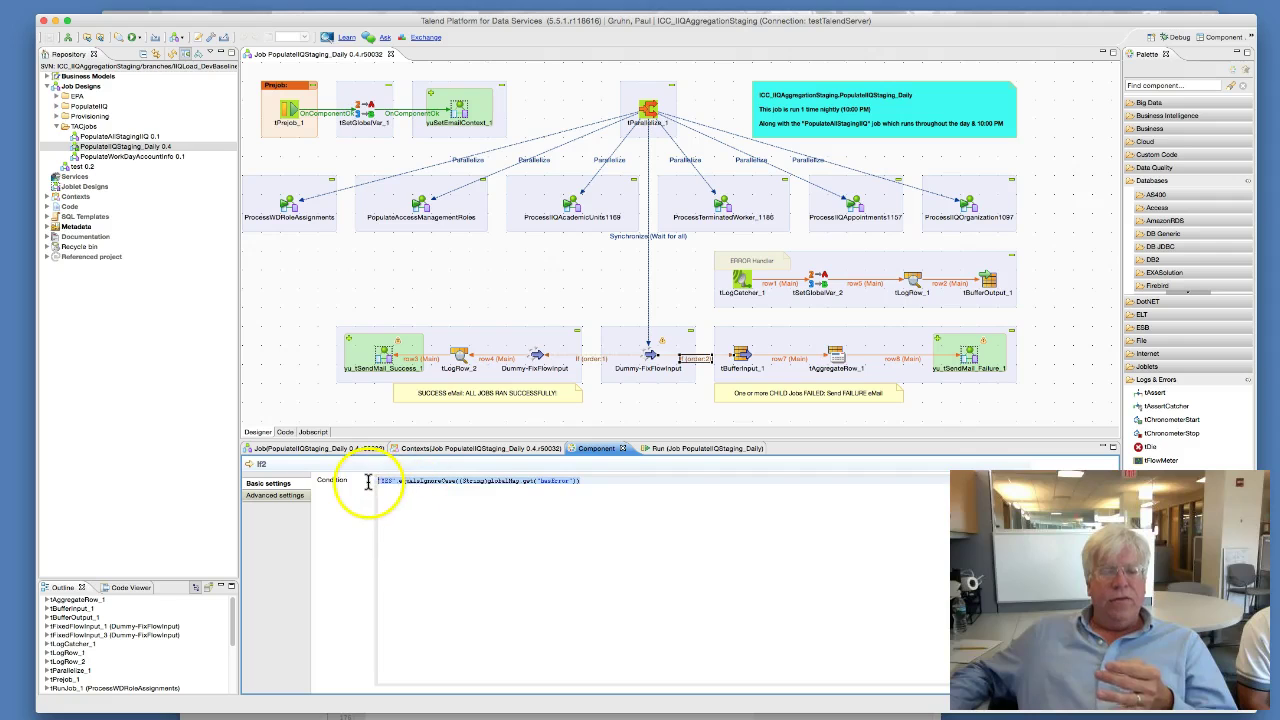
{"action": "double_click", "coordinate": [389, 486]}
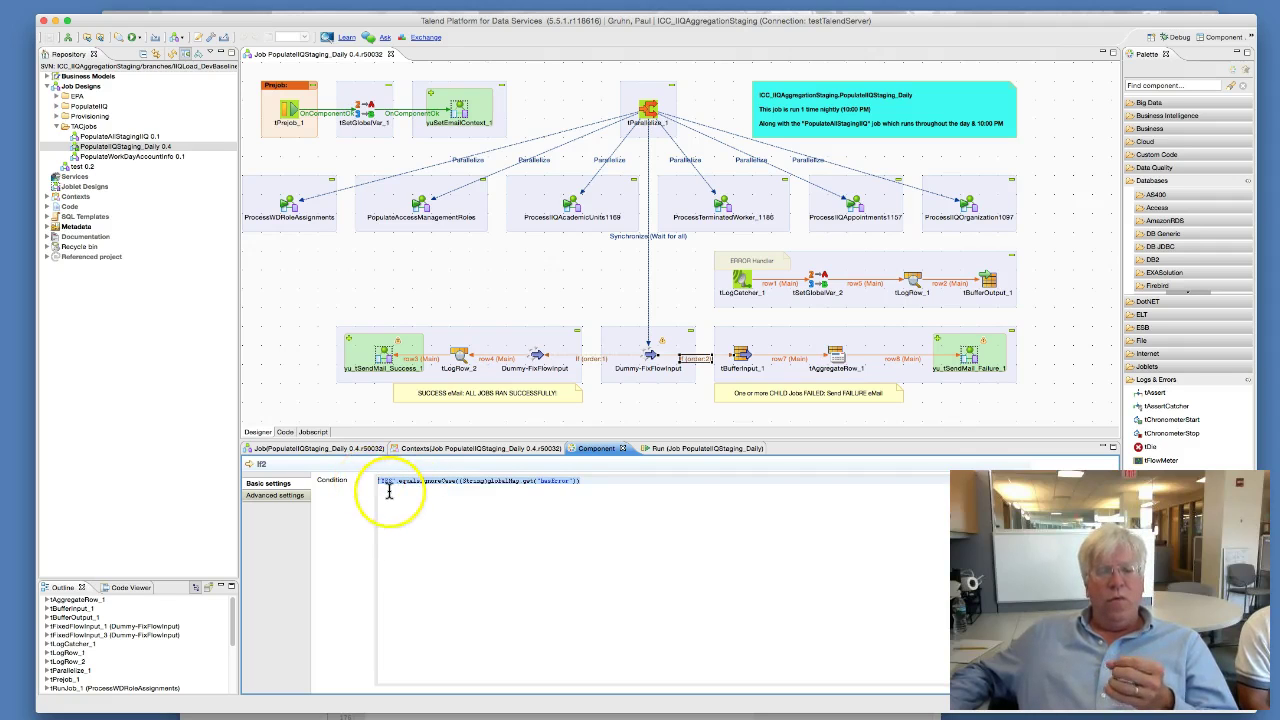
{"action": "left_click", "coordinate": [422, 505]}
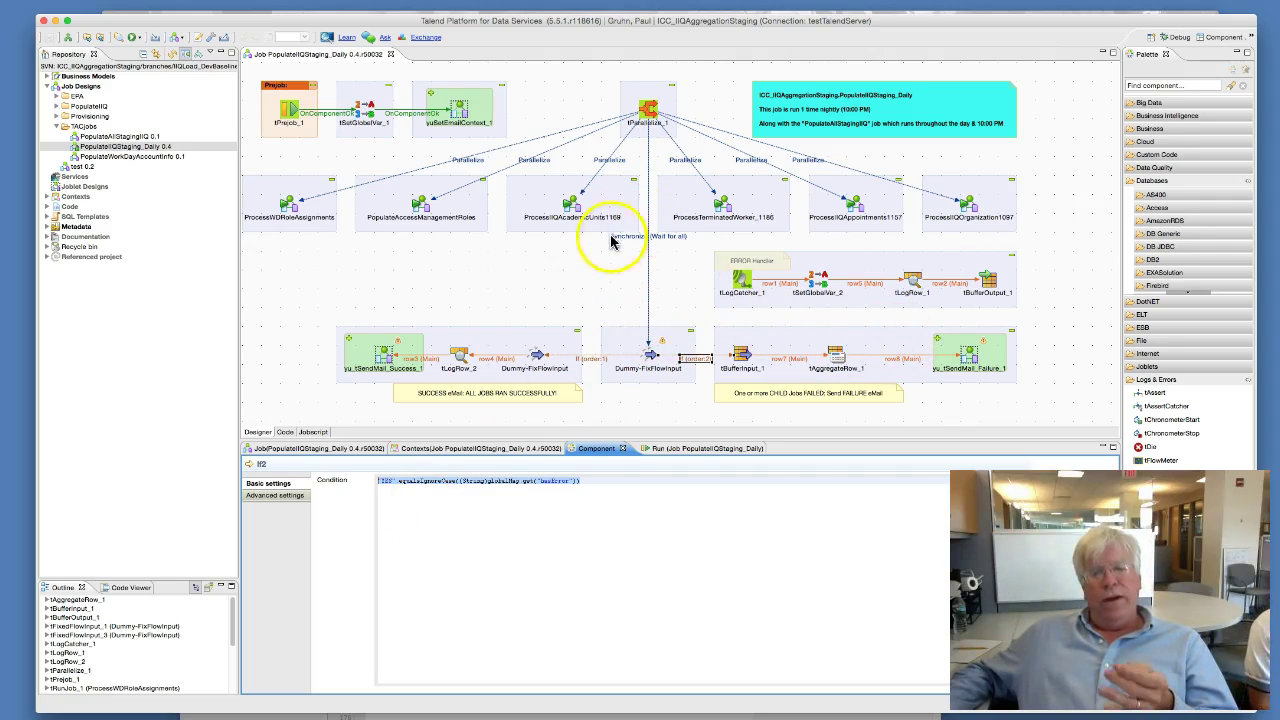
{"action": "left_click", "coordinate": [580, 289]}
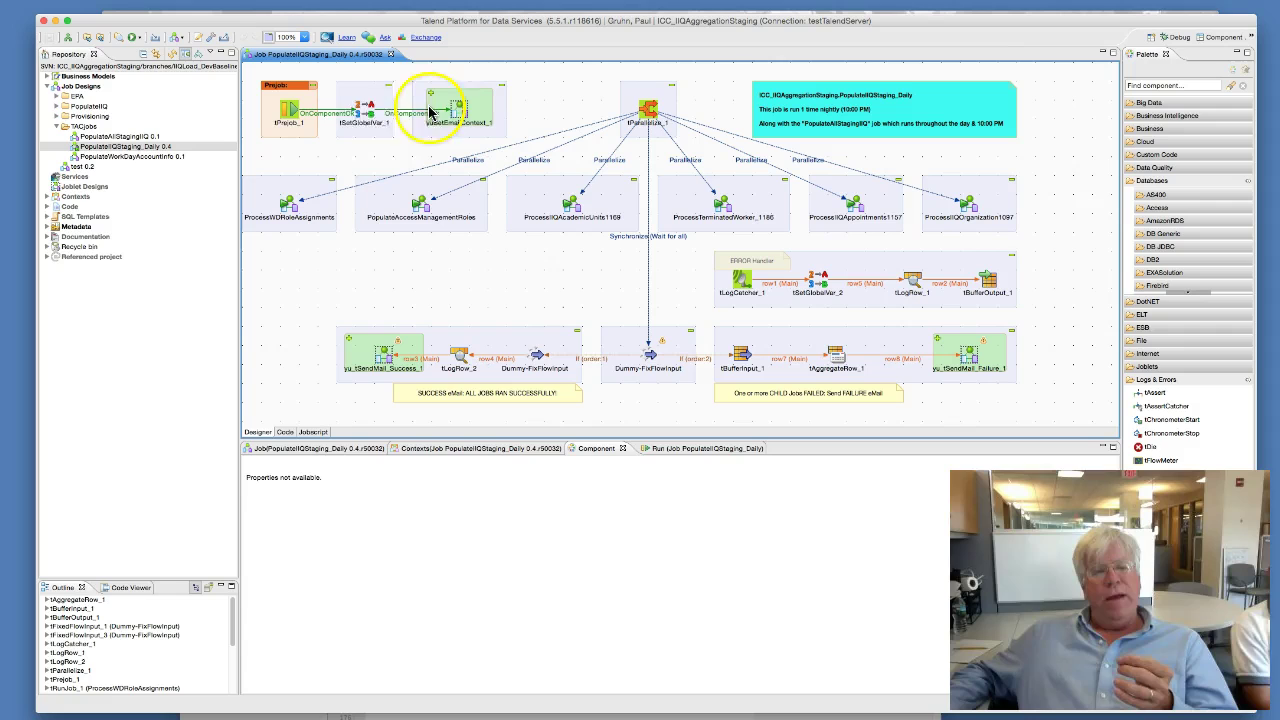
Check the hasError variable in tSetGlobalVar_1 and point out the child jobs whose errors tLogCatcher_1 handles
{"action": "left_click", "coordinate": [365, 110]}
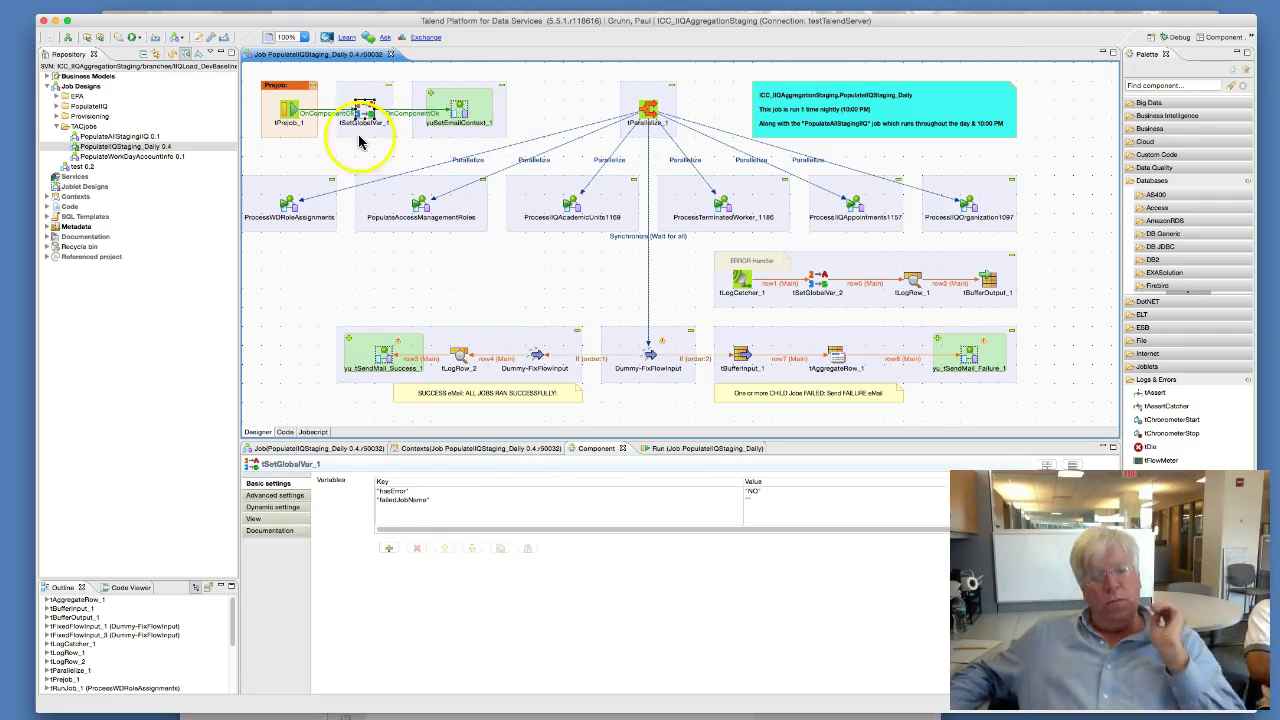
{"action": "left_click", "coordinate": [393, 491]}
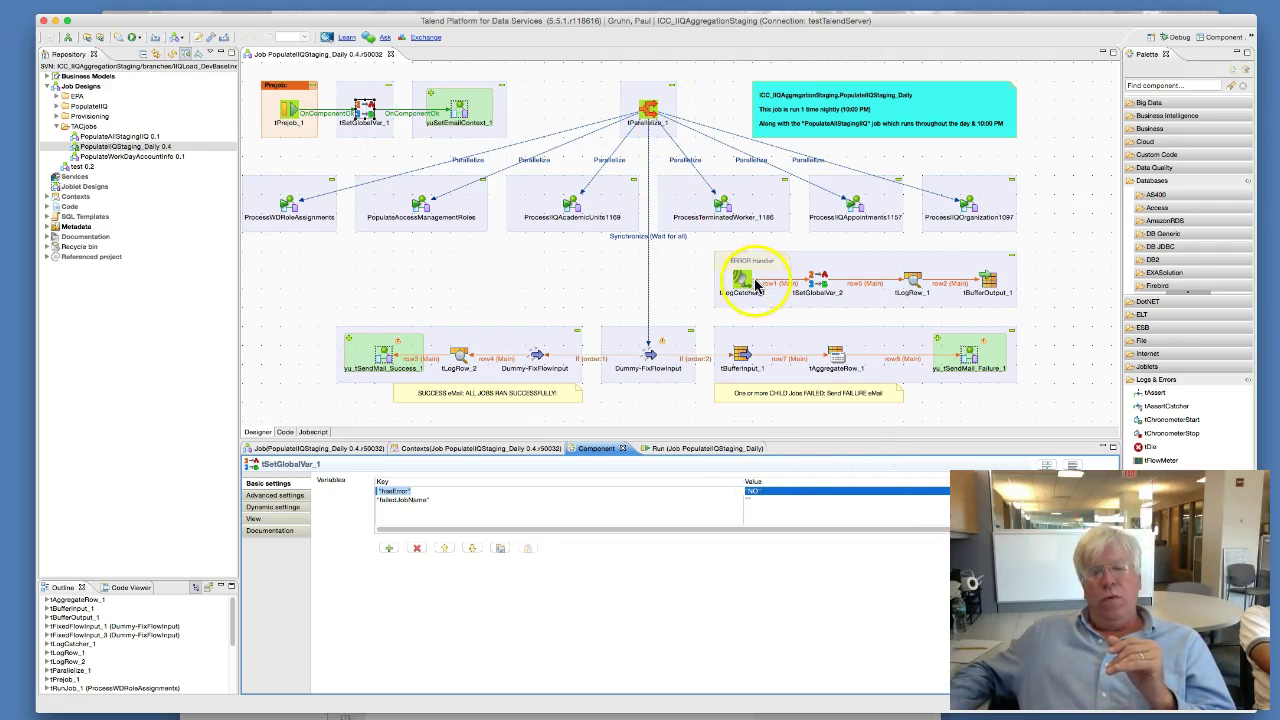
{"action": "left_click", "coordinate": [748, 283]}
{"action": "left_click", "coordinate": [330, 235]}
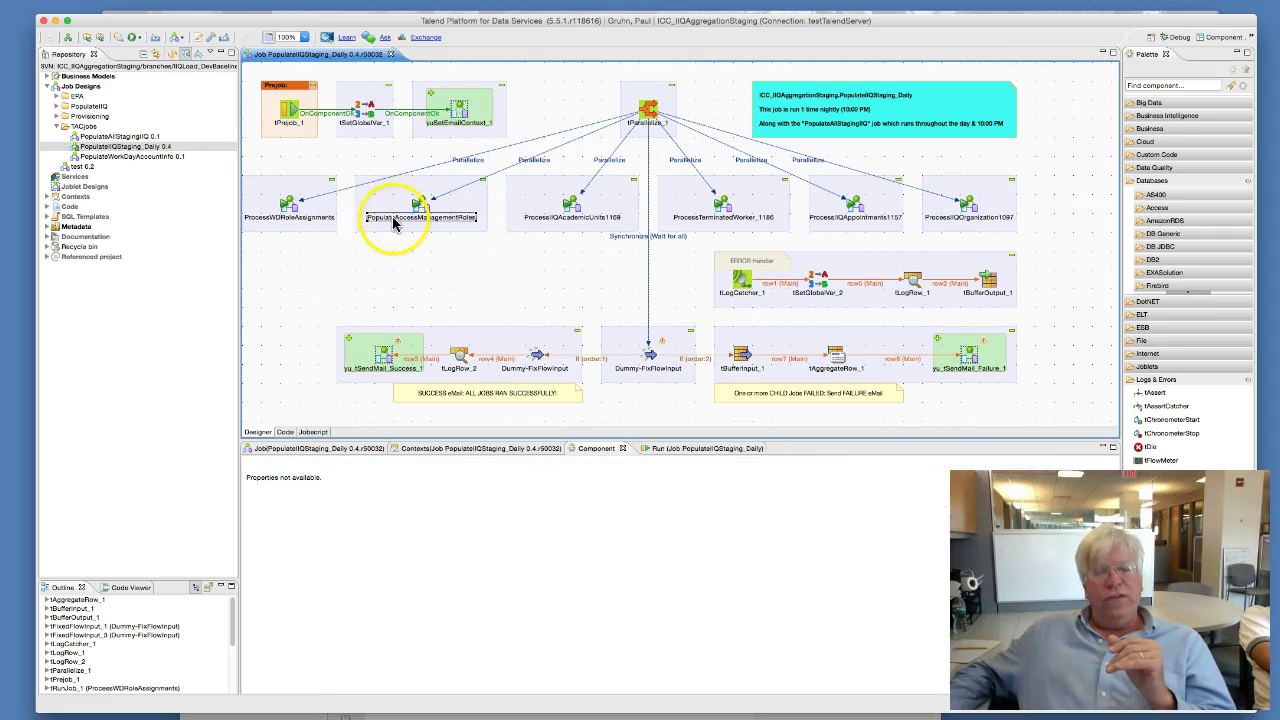
{"action": "left_click", "coordinate": [665, 212]}
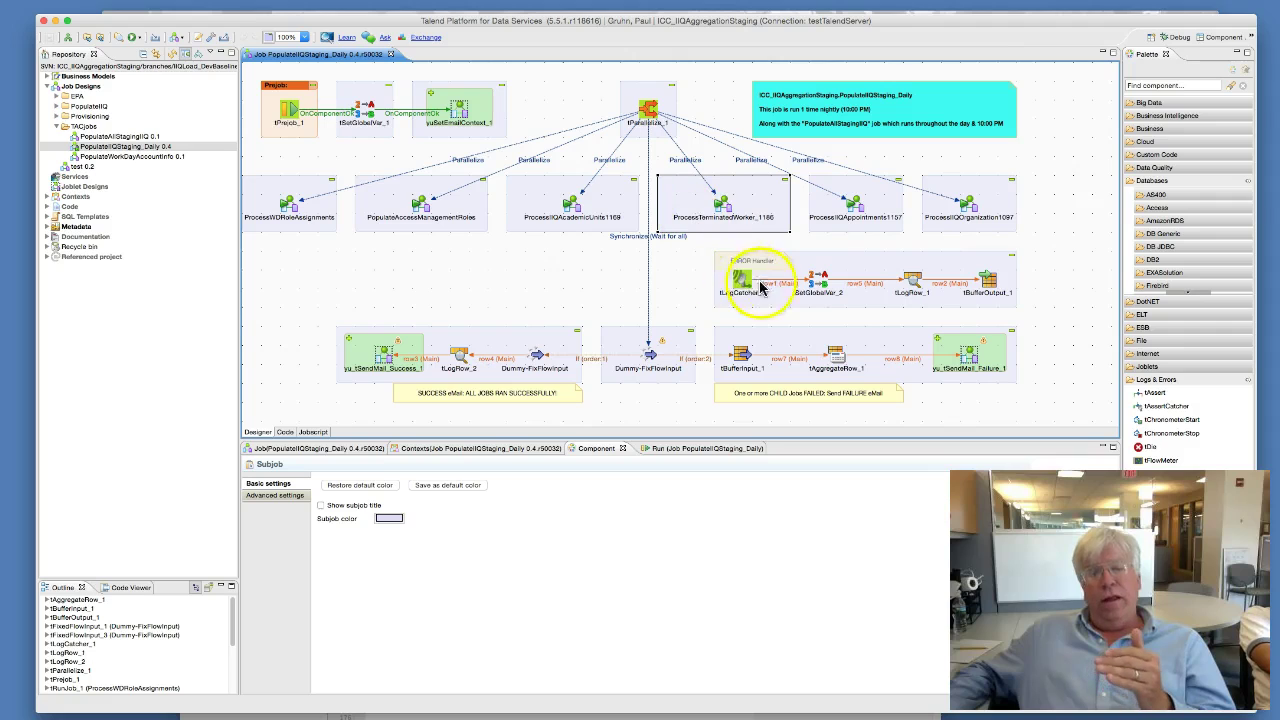
Examine the error handler's tLogCatcher_1 catch options, the hasError variable in tSetGlobalVar_2, and tLogRow_1
{"action": "left_click", "coordinate": [744, 282]}
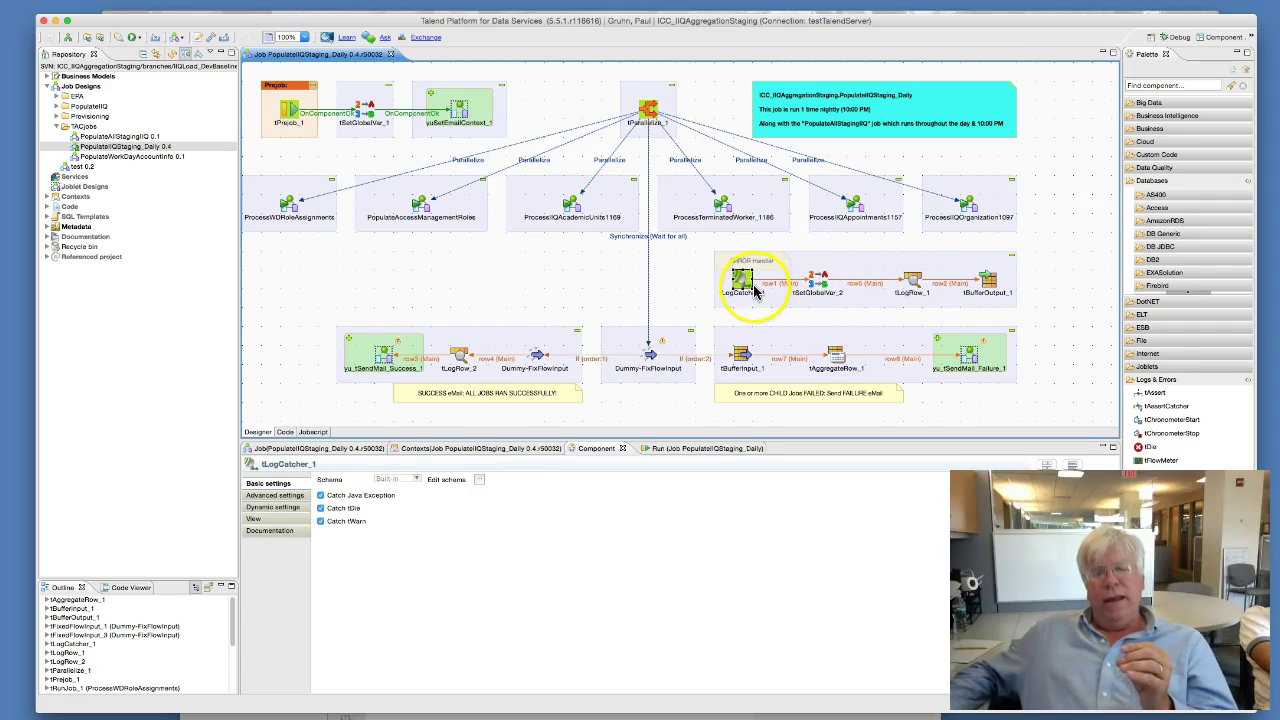
{"action": "left_click", "coordinate": [822, 280]}
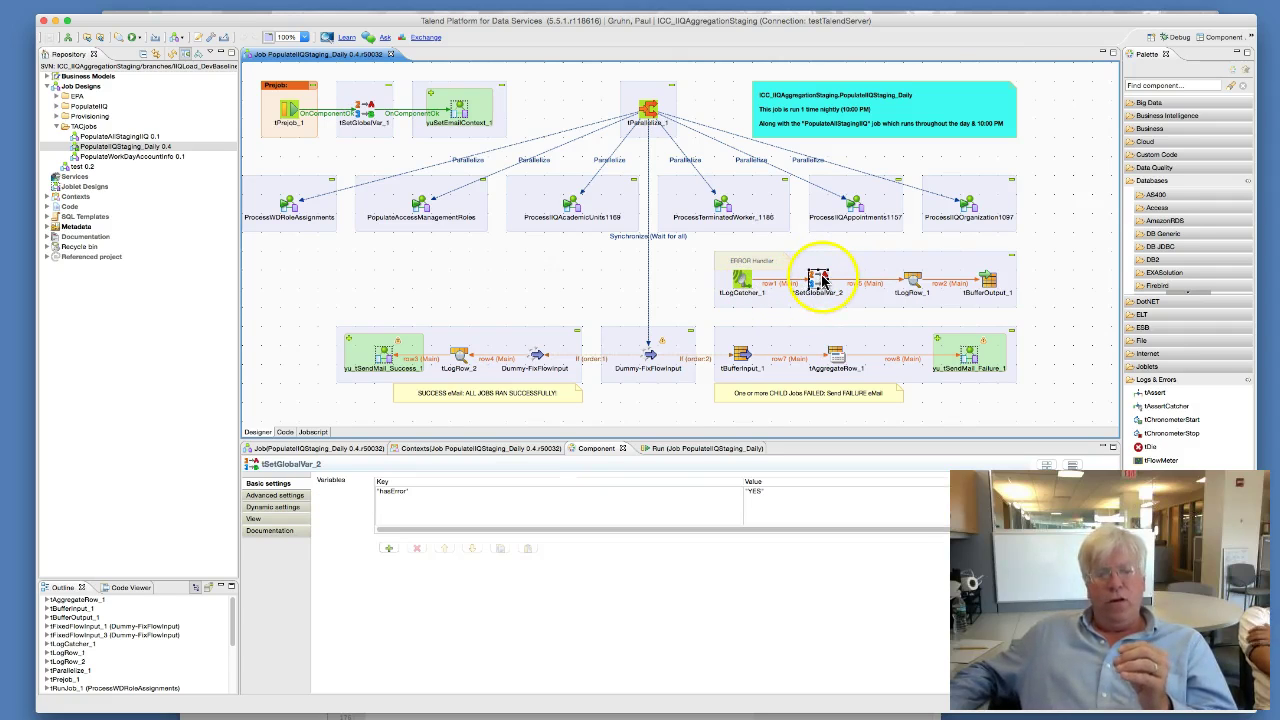
{"action": "left_click", "coordinate": [417, 500]}
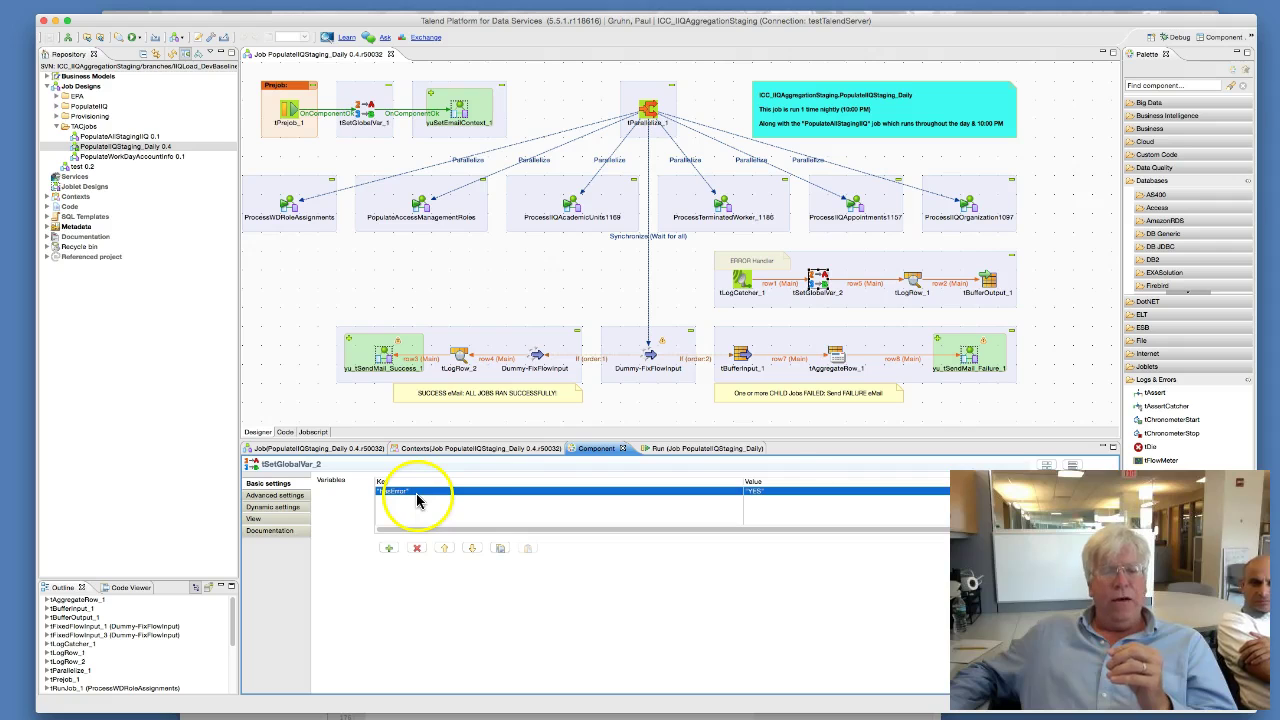
{"action": "left_click", "coordinate": [766, 493]}
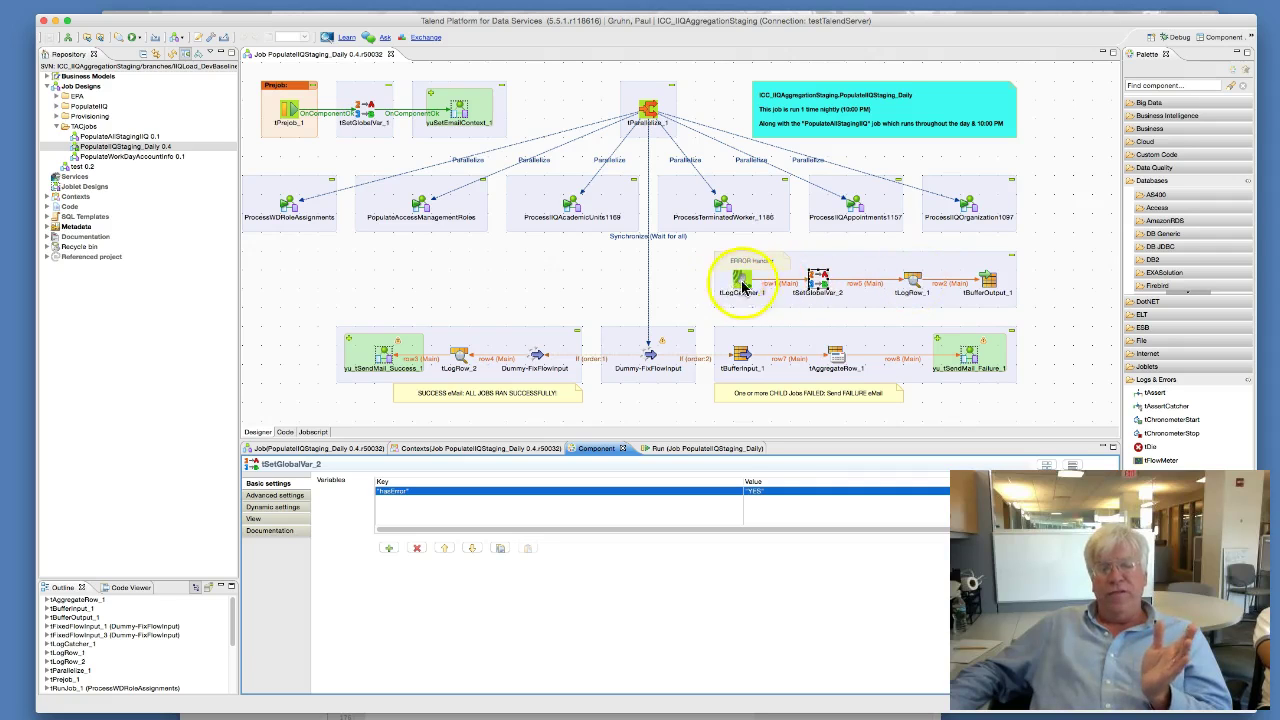
{"action": "left_click", "coordinate": [912, 282]}
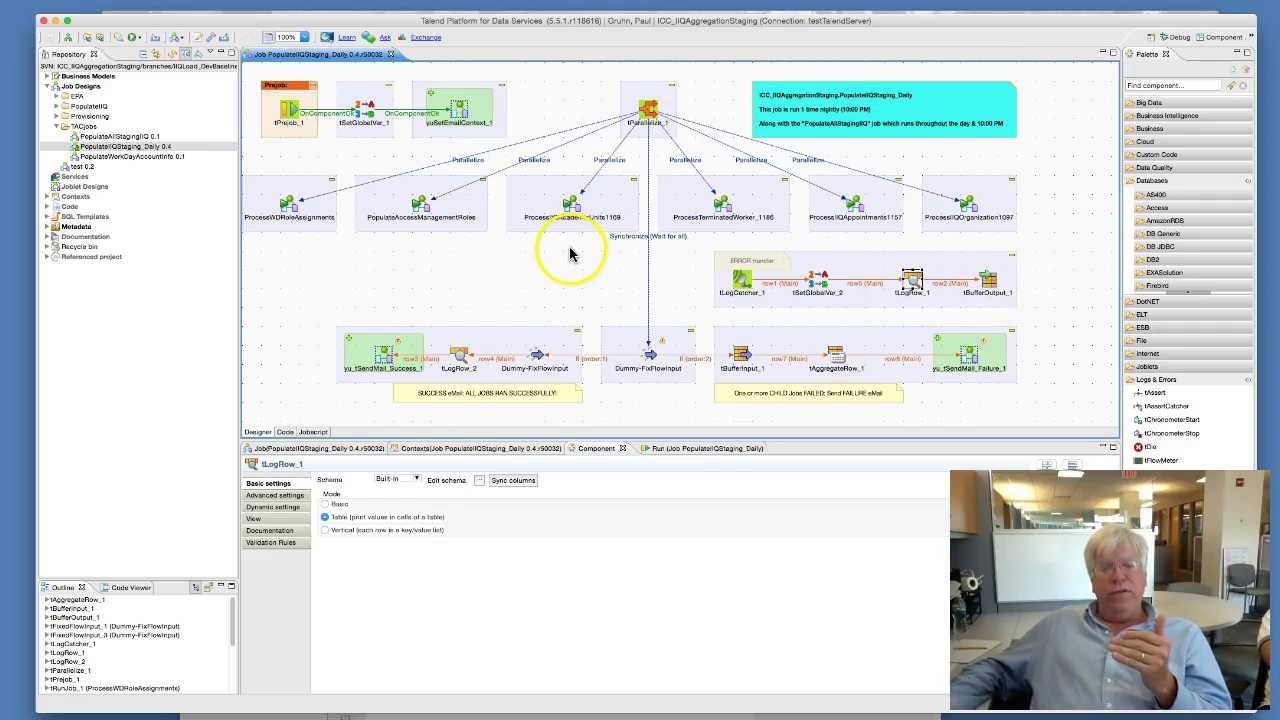
Go across the parallel child jobs again, from ProcessWDRoleAssignments to ProcessIIQOrganization1097
{"action": "left_click", "coordinate": [308, 206]}
{"action": "left_click", "coordinate": [398, 206]}
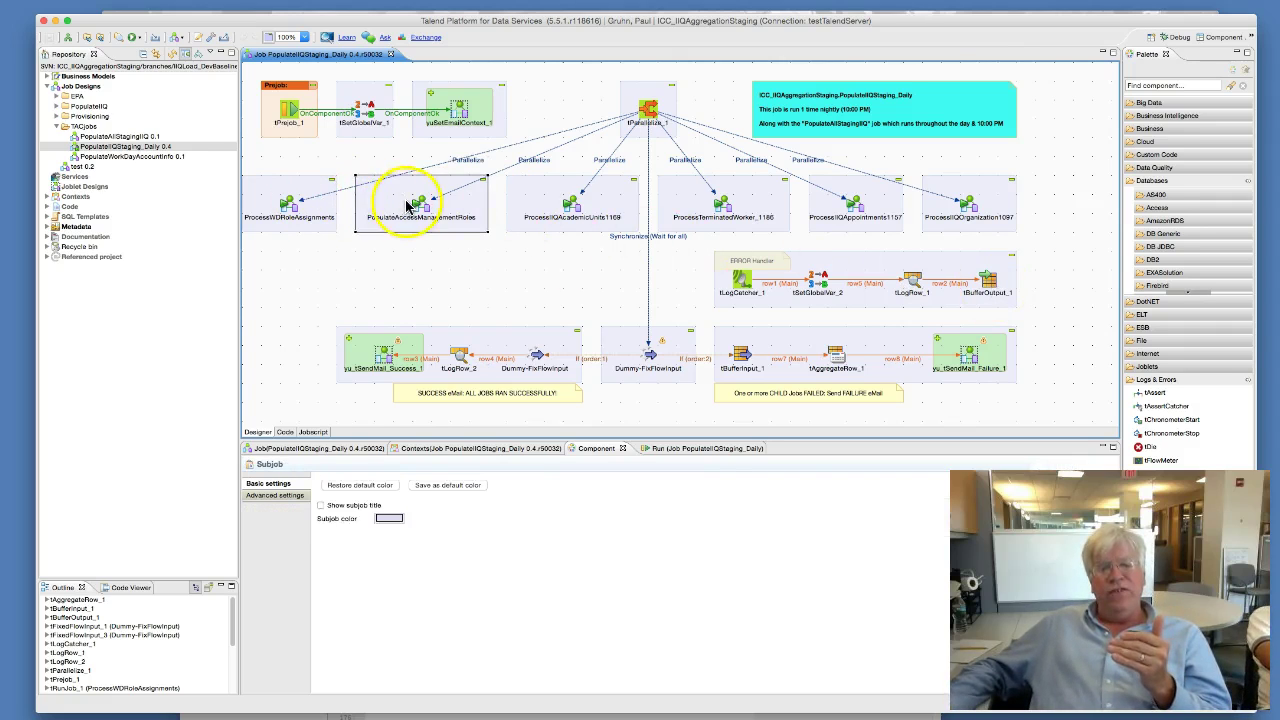
{"action": "left_click", "coordinate": [845, 200]}
{"action": "left_click", "coordinate": [936, 199]}
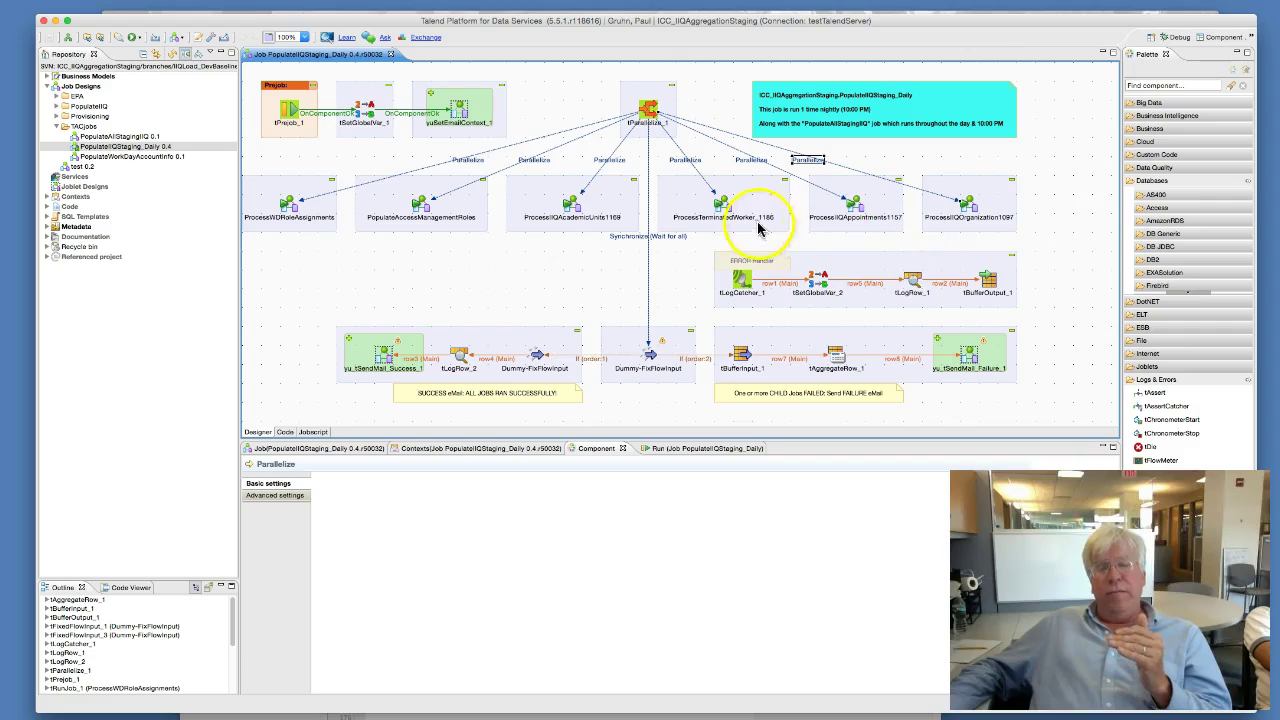
Trace the error handler flow from tLogCatcher_1 through tSetGlobalVar_2 and the row2 schema to tBufferOutput_1
{"action": "left_click", "coordinate": [740, 284]}
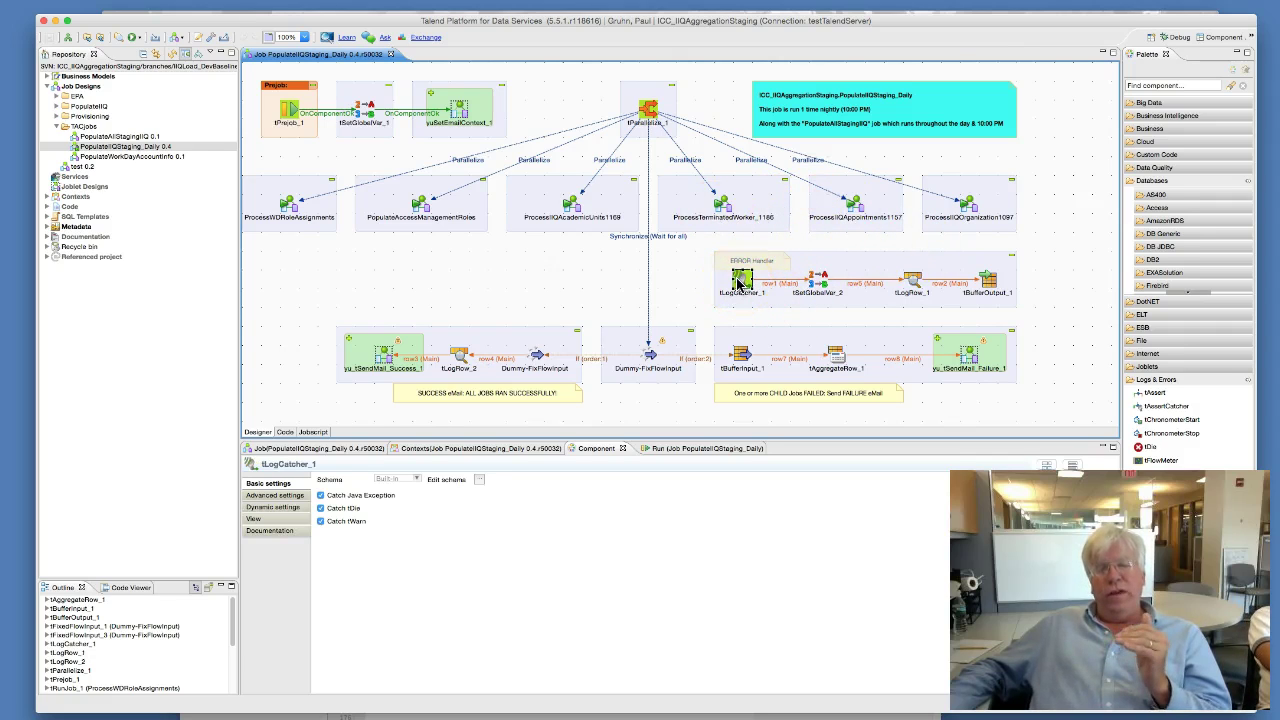
{"action": "left_click", "coordinate": [822, 280]}
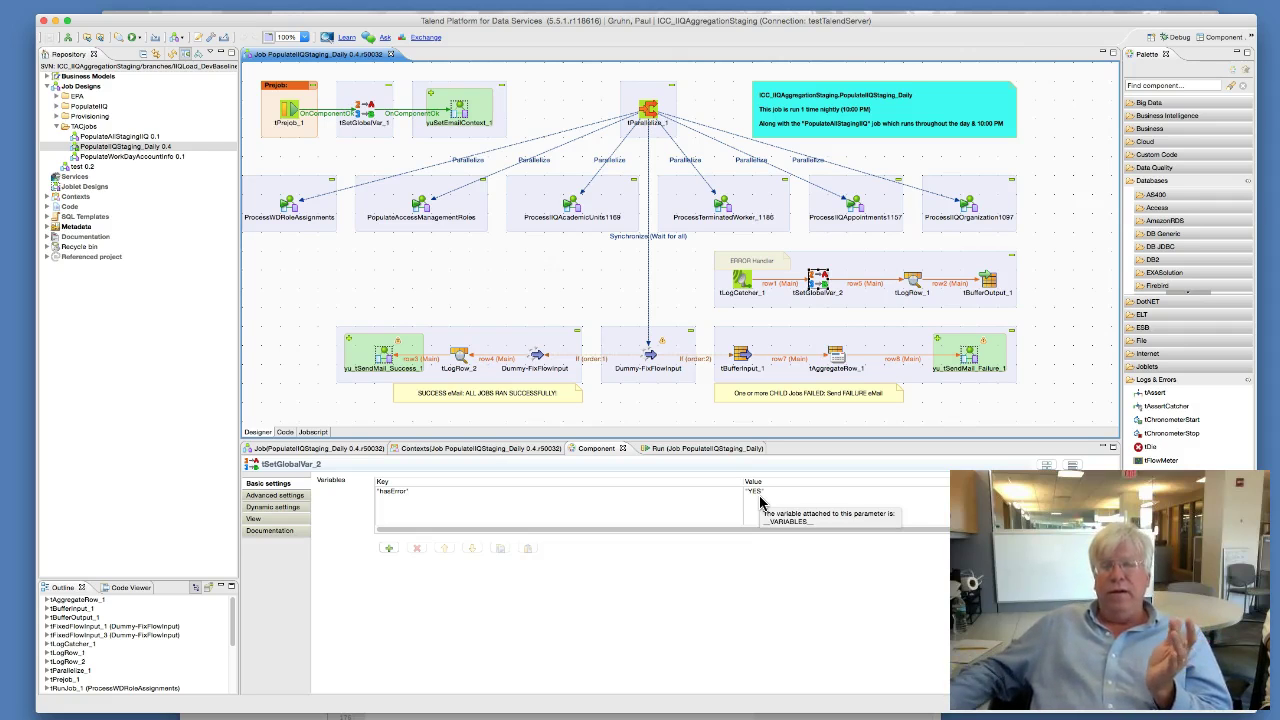
{"action": "left_click", "coordinate": [918, 283]}
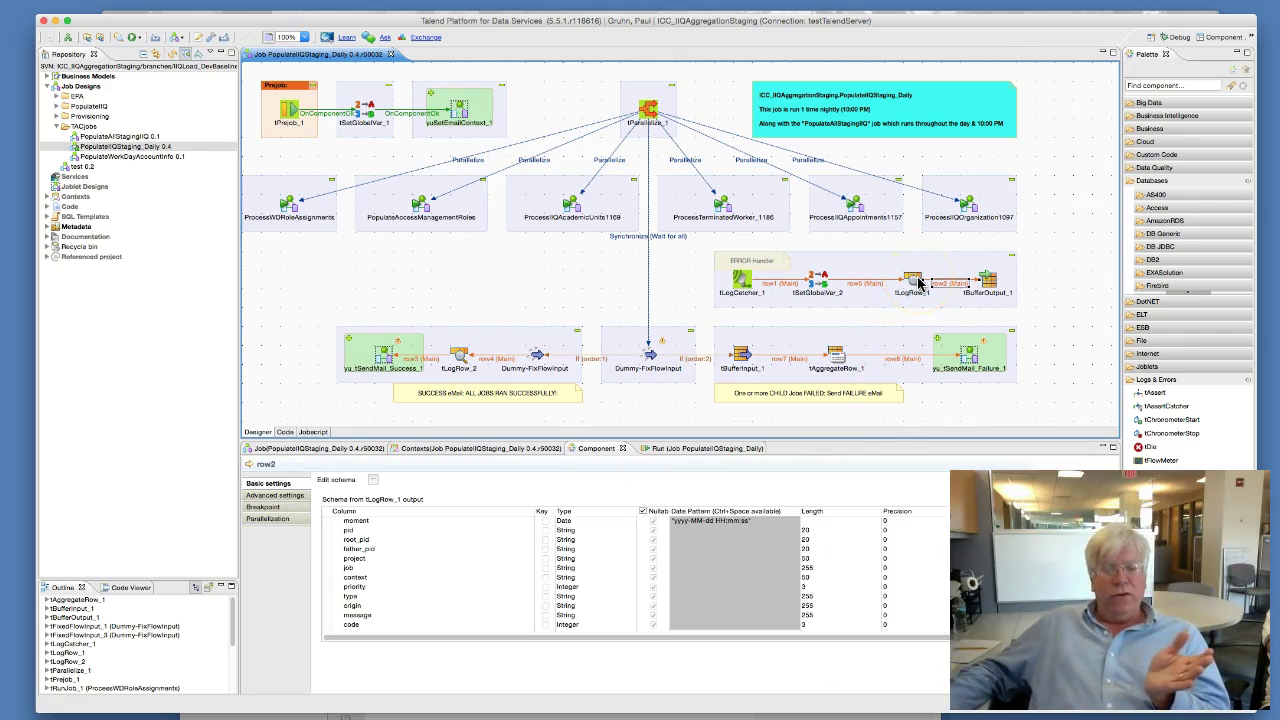
{"action": "left_click", "coordinate": [990, 281]}
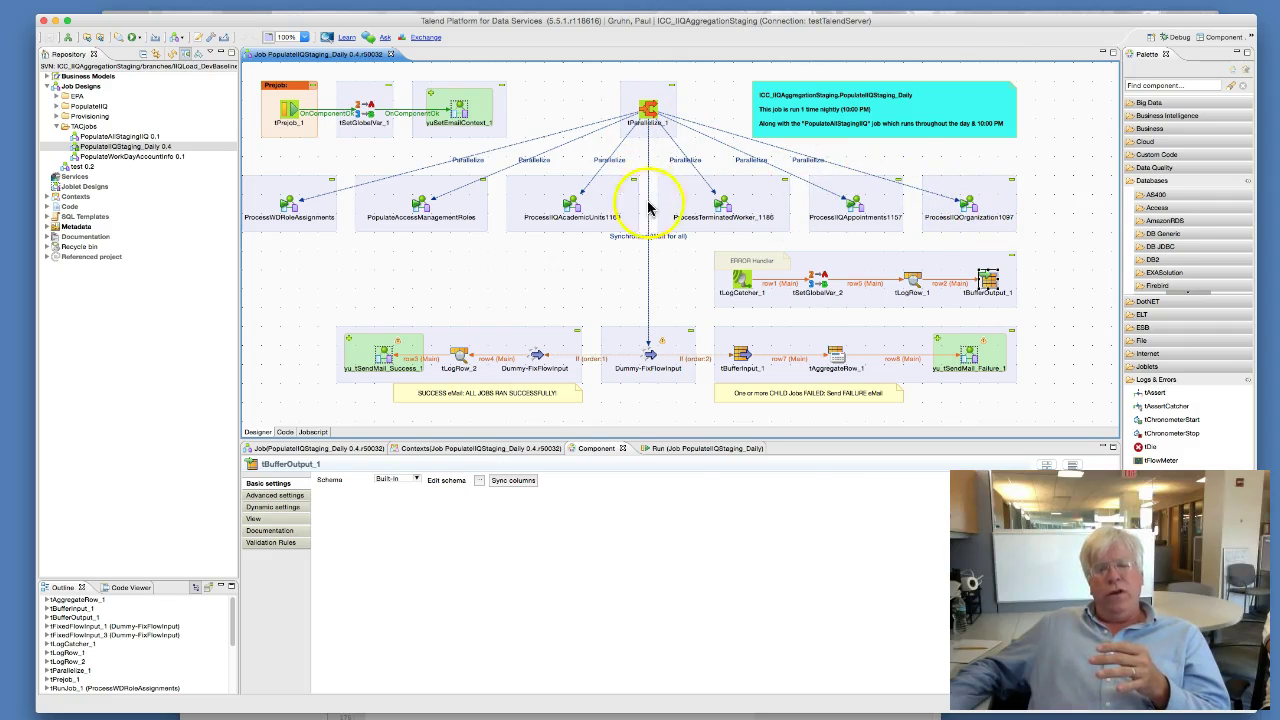
Follow the Synchronize link to Dummy-FixFlowInput and compare the conditions of its If (order:1) and If (order:2) links
{"action": "left_click", "coordinate": [636, 238]}
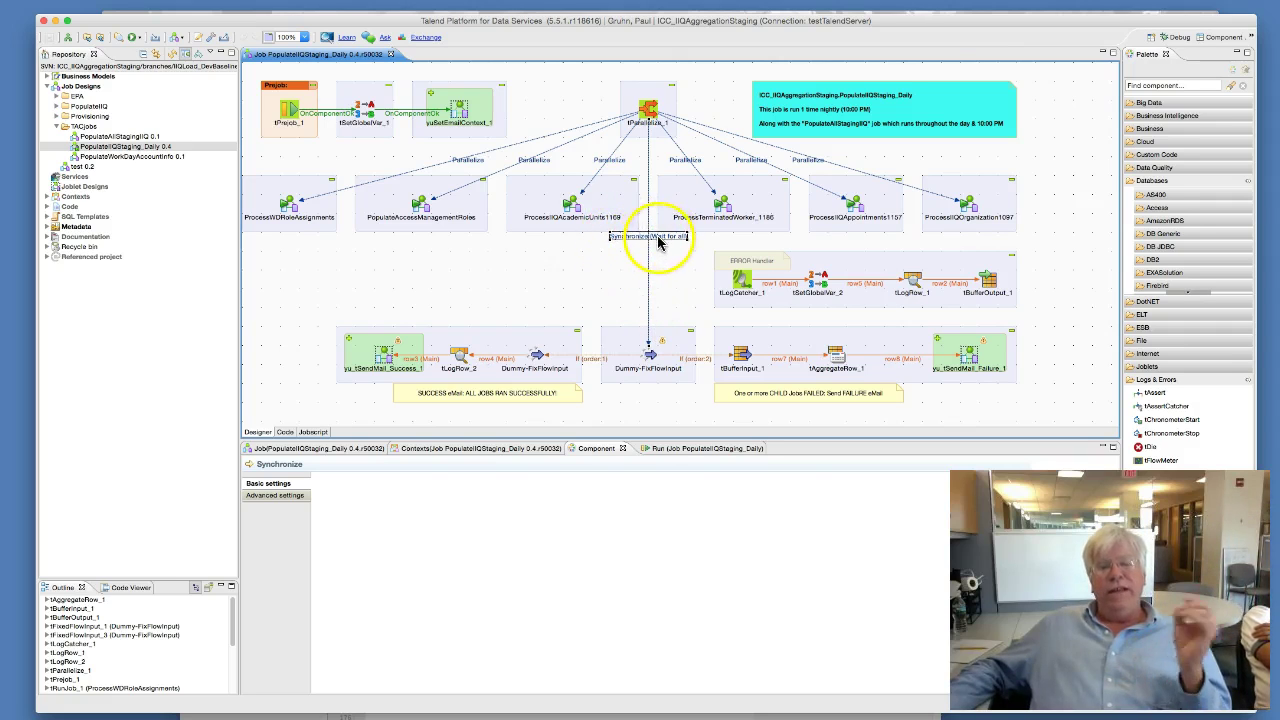
{"action": "left_click", "coordinate": [652, 356]}
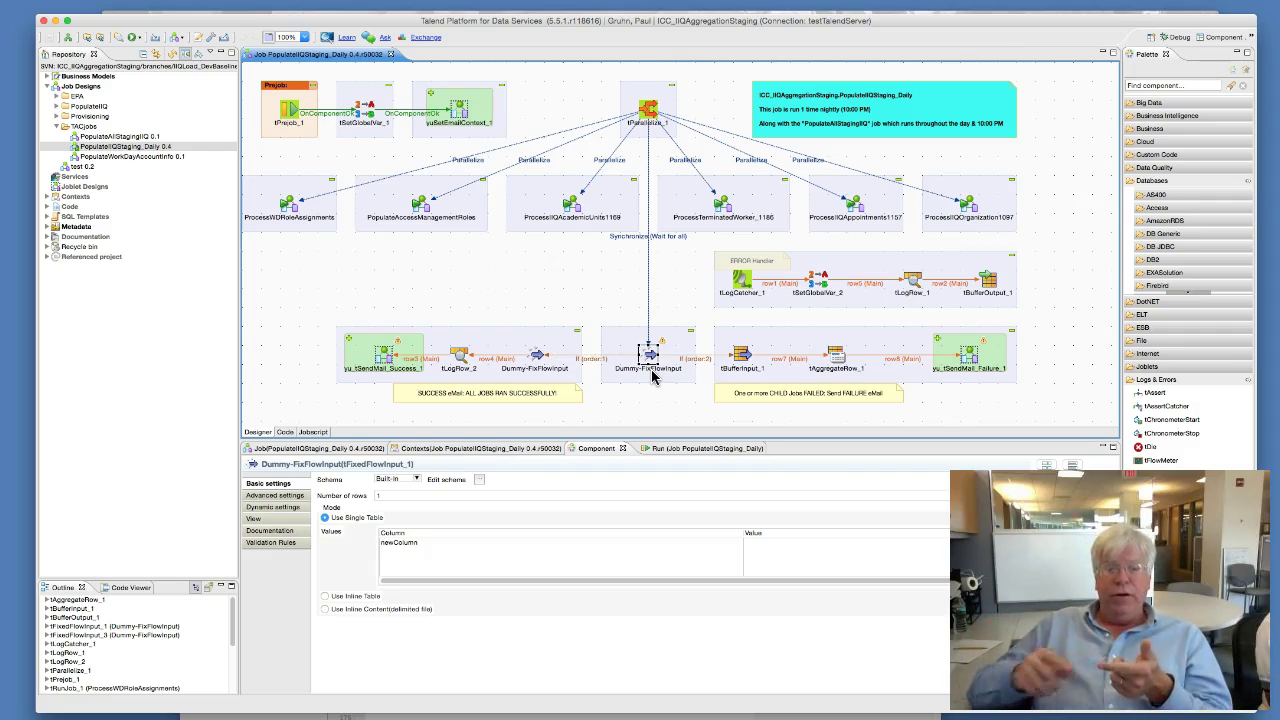
{"action": "left_click", "coordinate": [602, 361]}
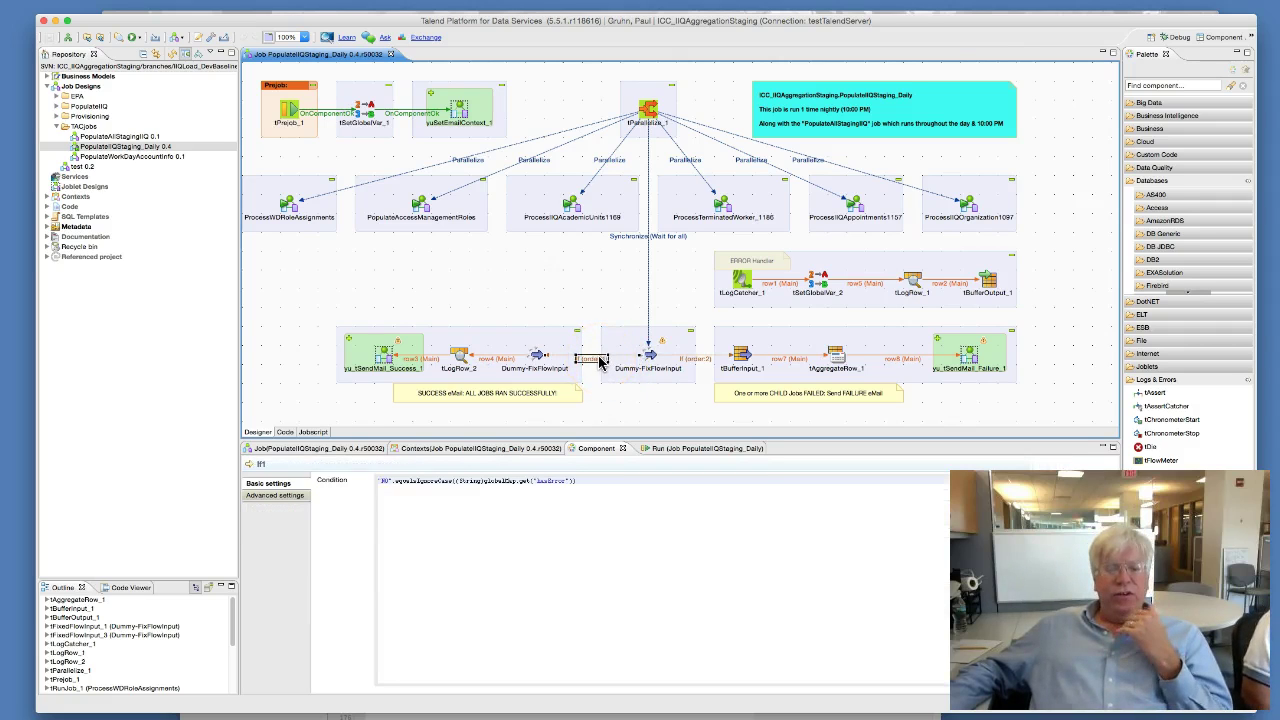
{"action": "left_click", "coordinate": [572, 486]}
{"action": "triple_click", "coordinate": [410, 485]}
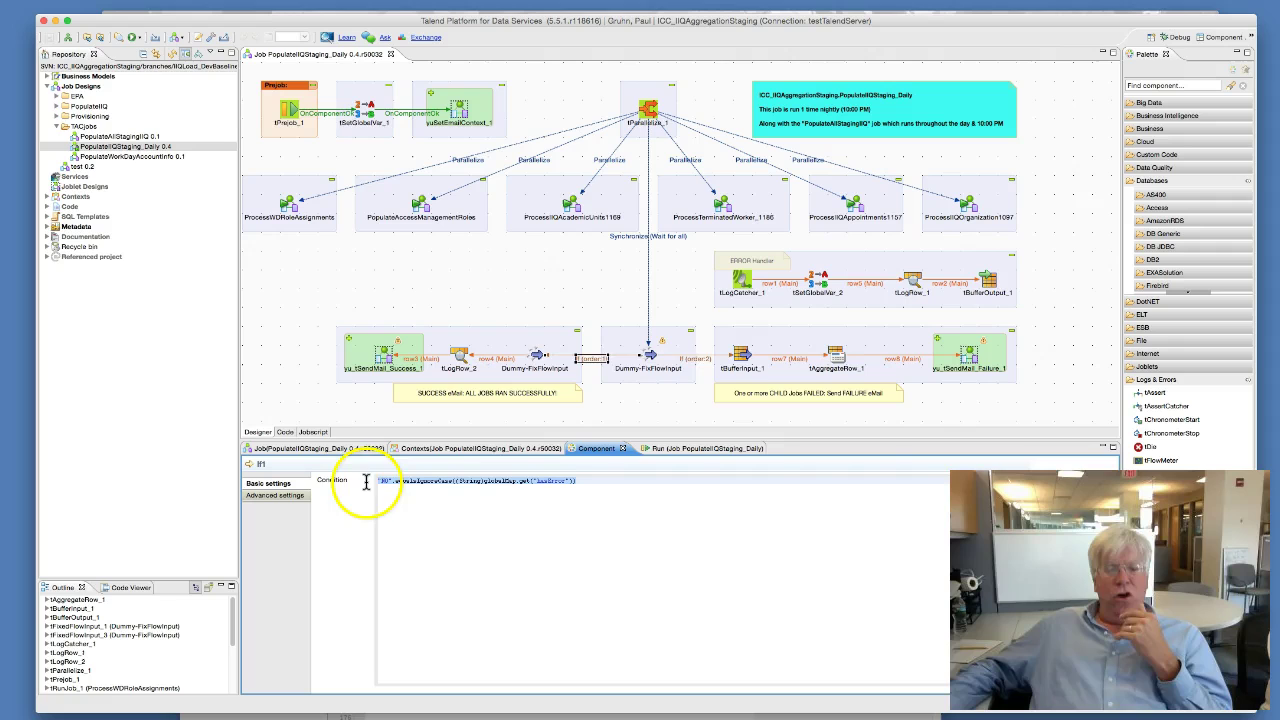
{"action": "left_click", "coordinate": [700, 365]}
{"action": "left_click", "coordinate": [606, 483]}
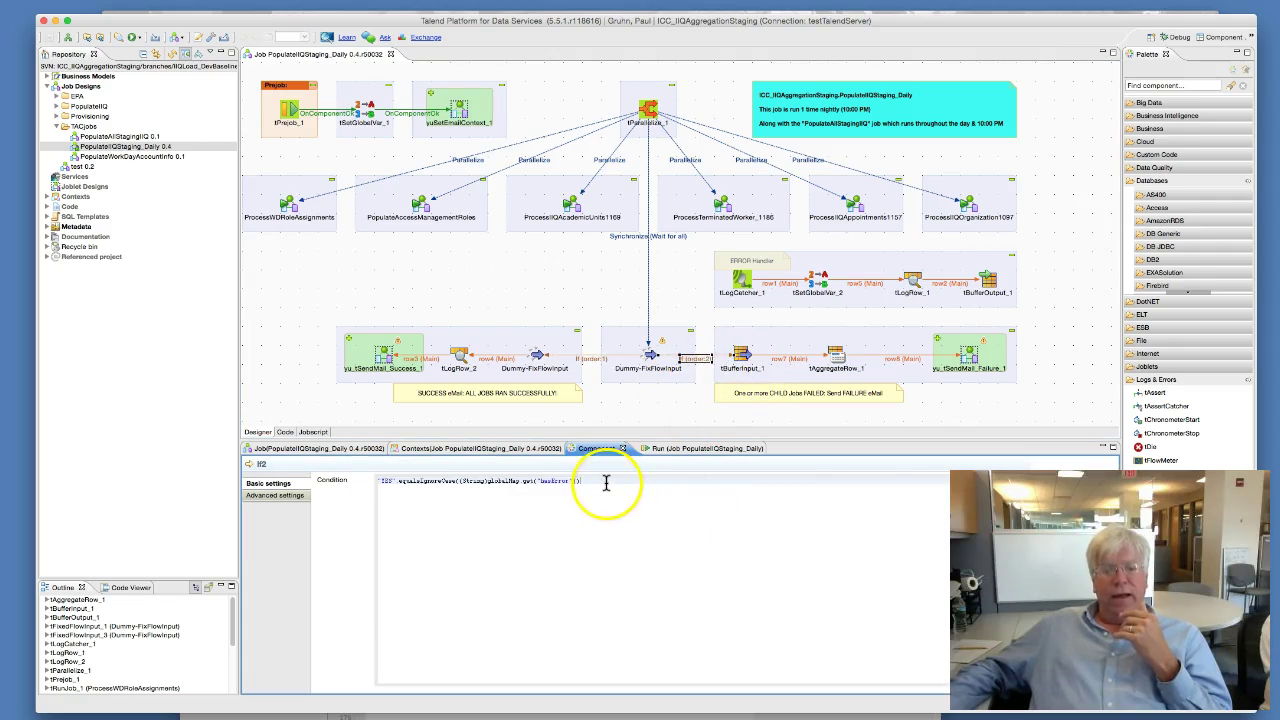
Highlight the condition of the If (order:2) link, then return to the error handler subjob
{"action": "triple_click", "coordinate": [376, 481]}
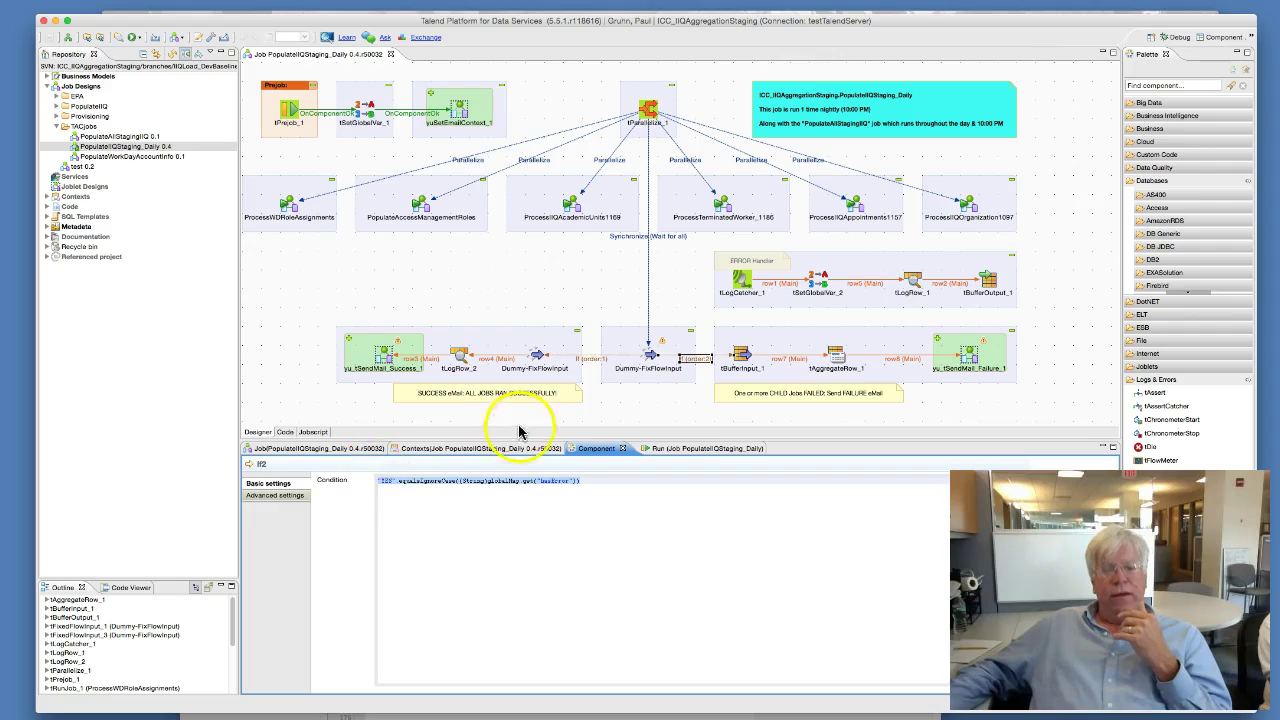
{"action": "left_click", "coordinate": [608, 388]}
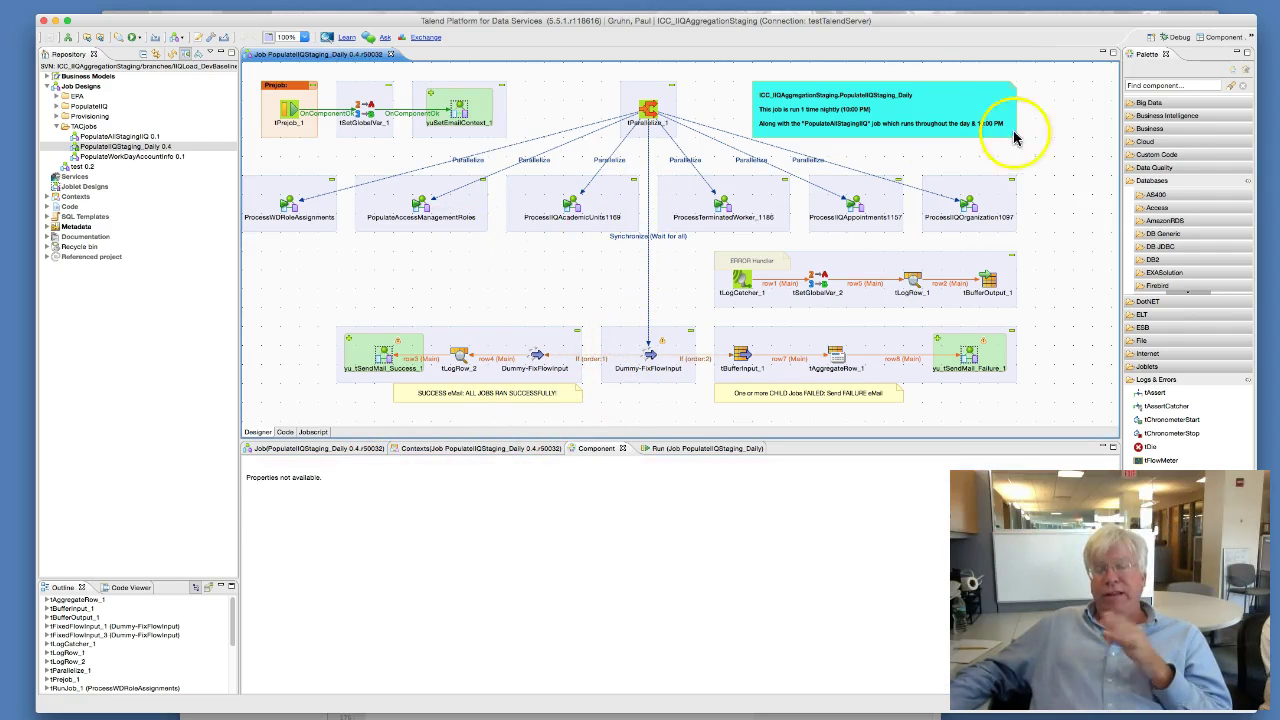
{"action": "left_click", "coordinate": [944, 272]}
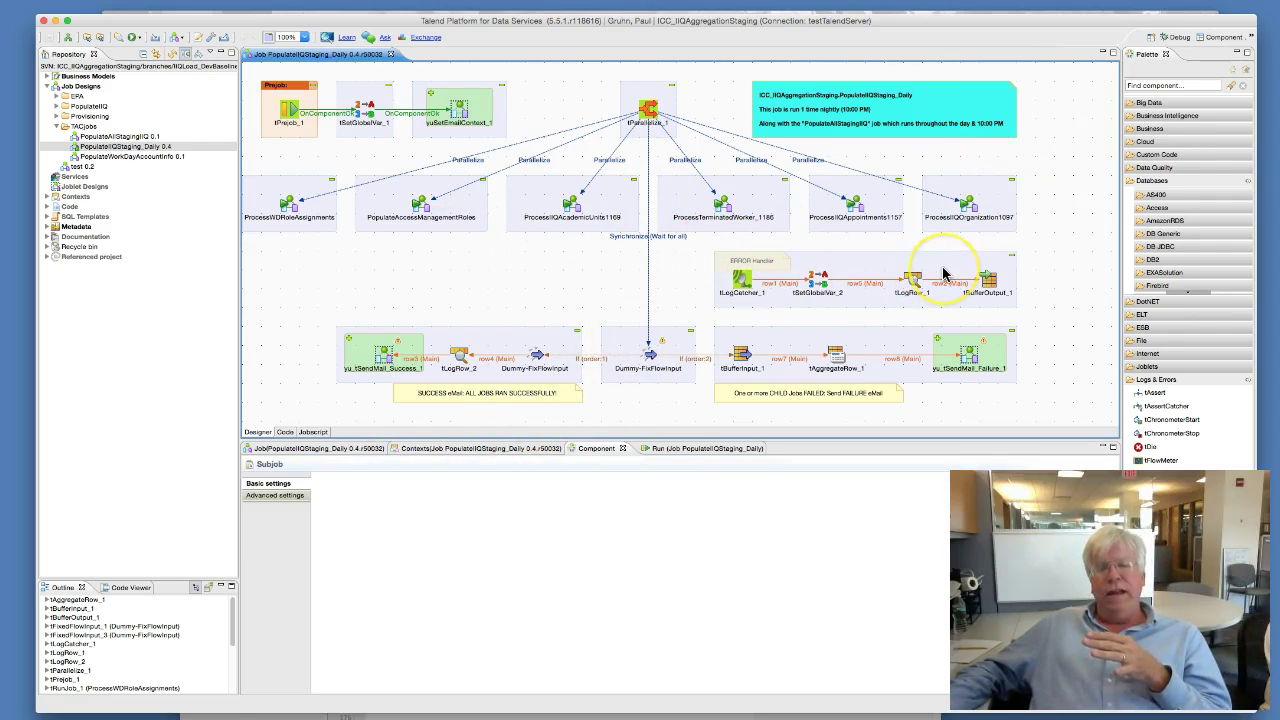
Inspect the success branch from Dummy-FixFlowInput through tLogRow_2 to yu_tSendMail_Success_1, plus the yuSetEmailContext_1 and failure email subjobs
{"action": "left_click", "coordinate": [537, 357]}
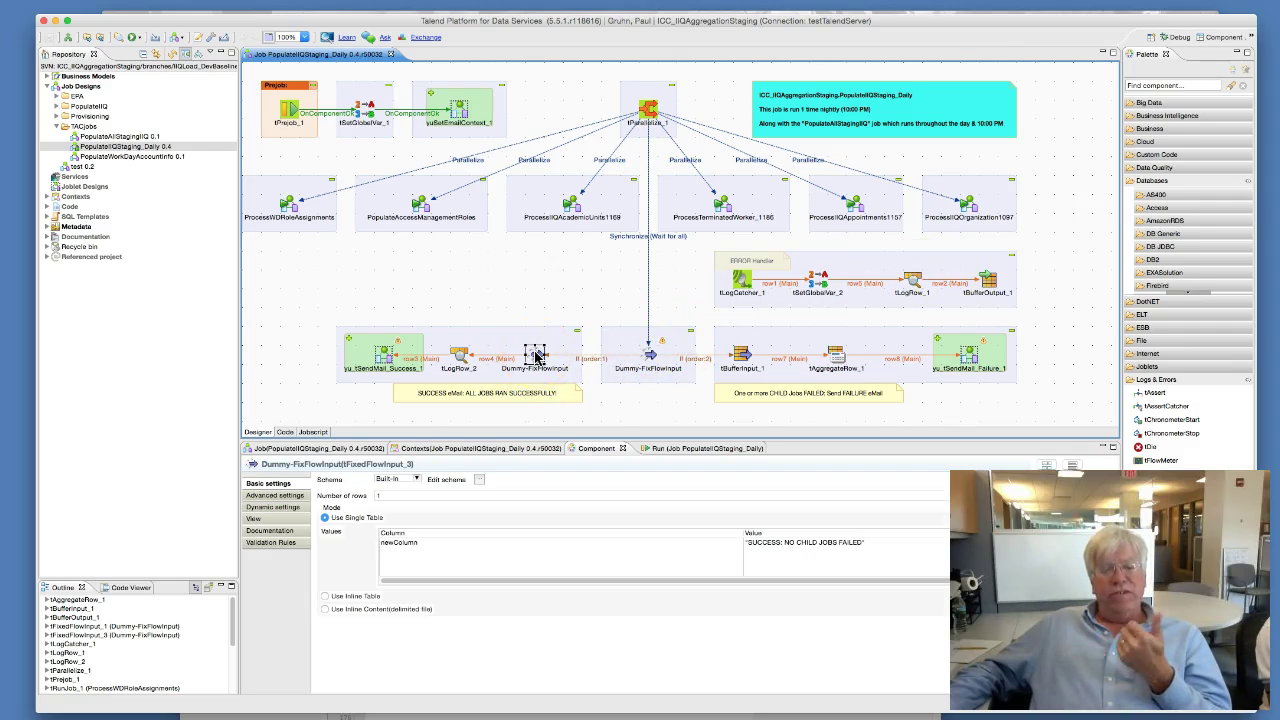
{"action": "left_click", "coordinate": [459, 356]}
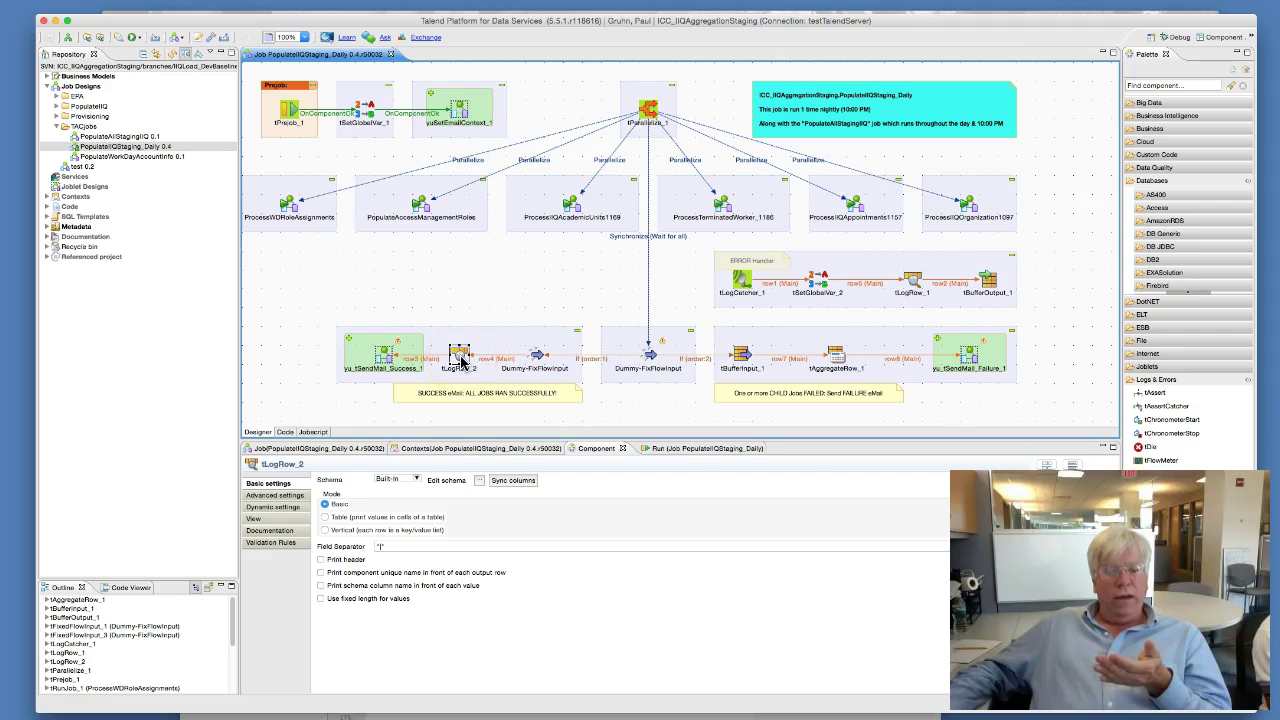
{"action": "left_click", "coordinate": [384, 356]}
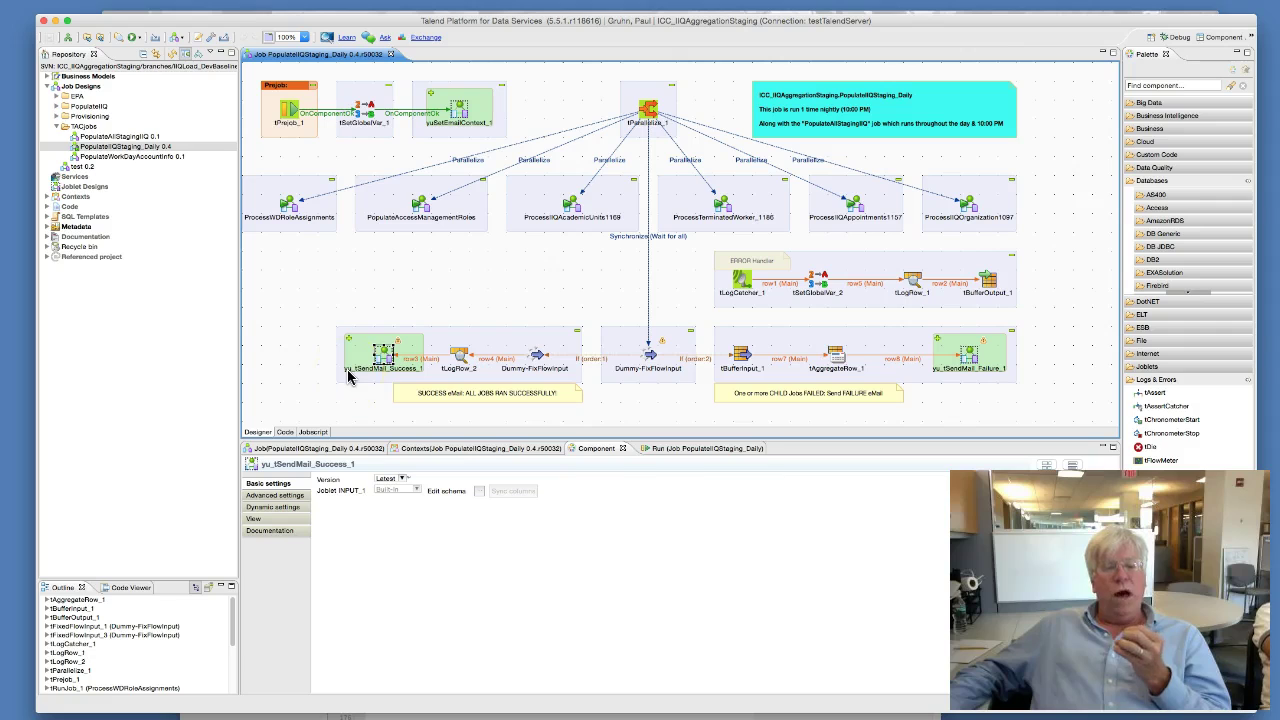
{"action": "left_click", "coordinate": [443, 120]}
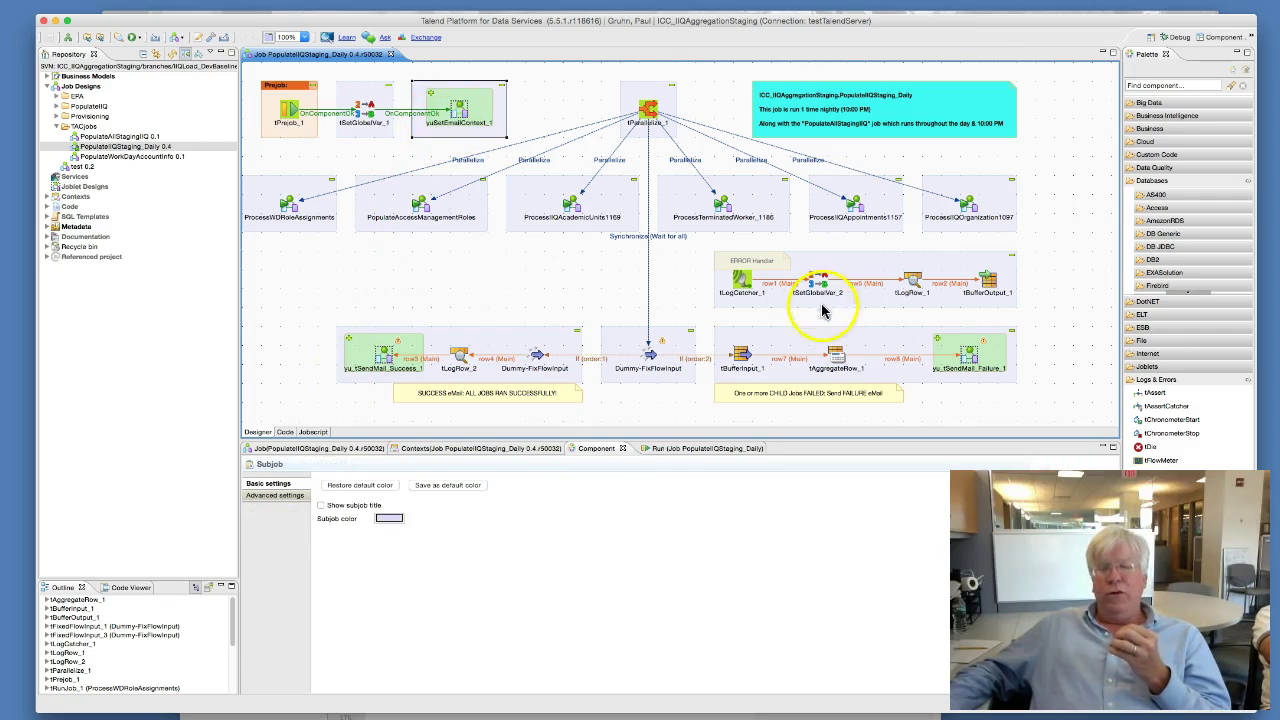
{"action": "left_click", "coordinate": [935, 375]}
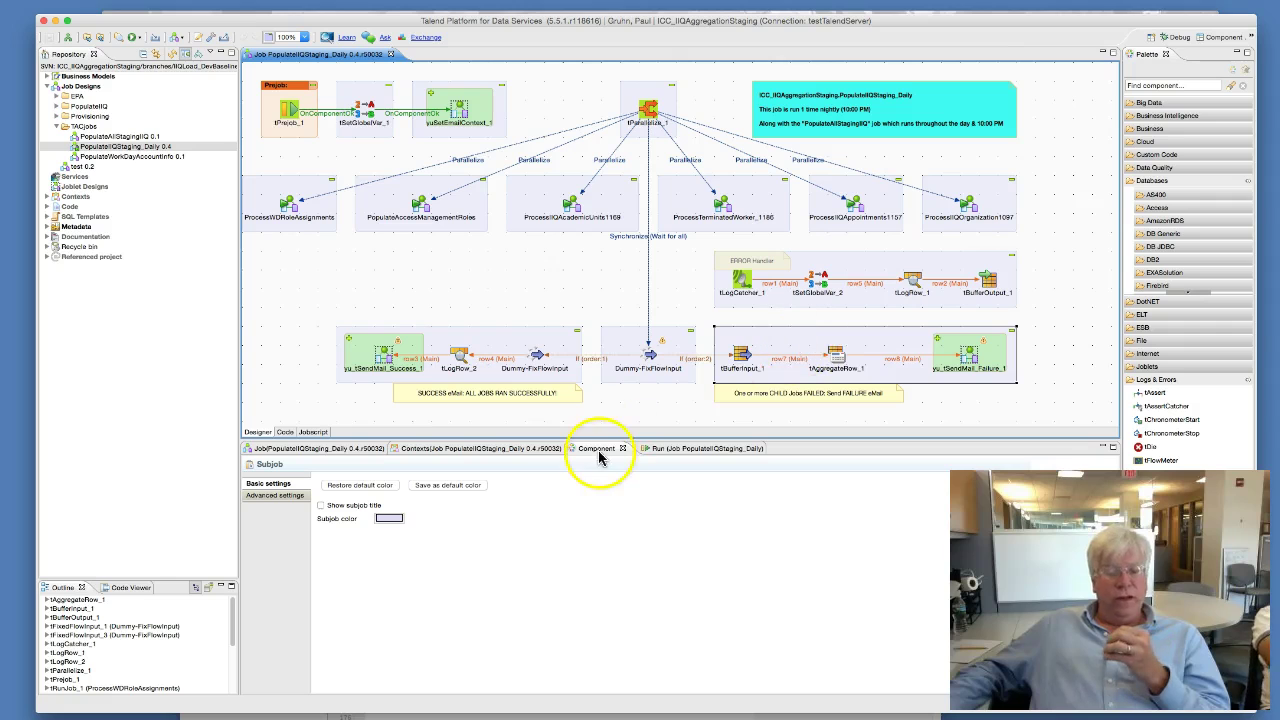
Switch to Outlook and view Wednesday's PROD success email in the ICC.ProcessTerminatedWorker_1186 folder under Jobs
{"action": "key", "text": "super+Tab"}
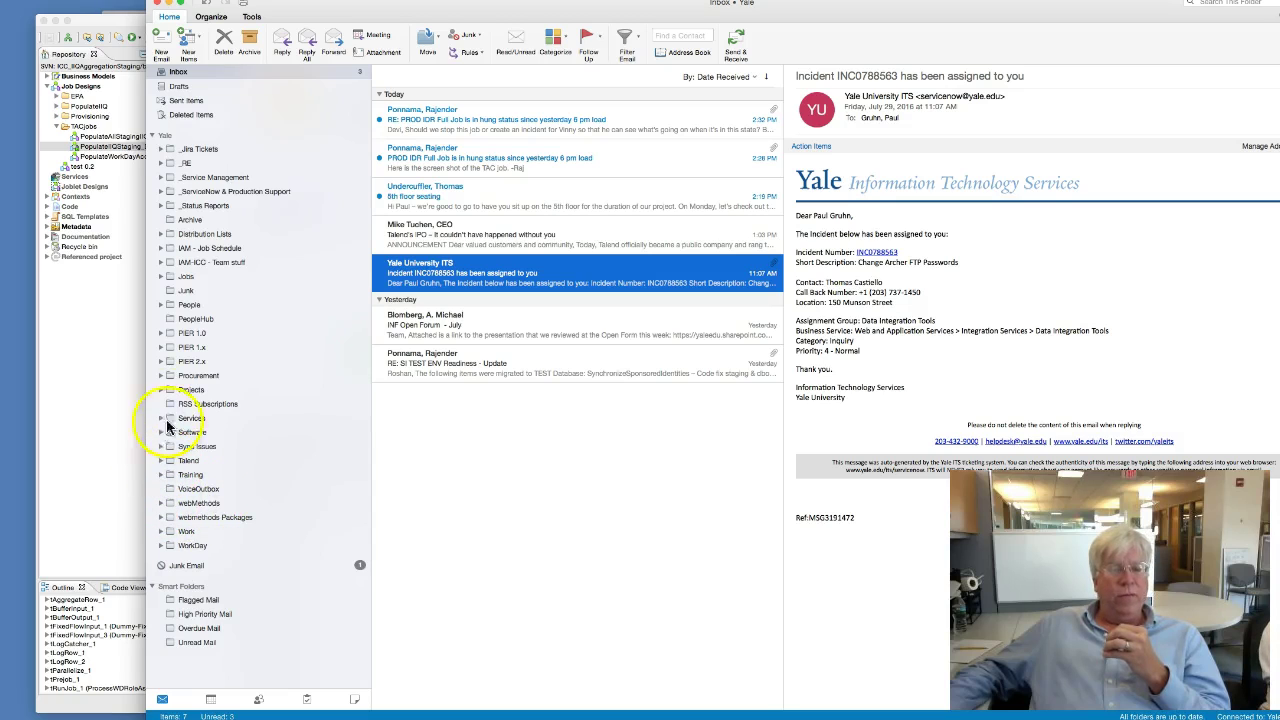
{"action": "left_click", "coordinate": [160, 276]}
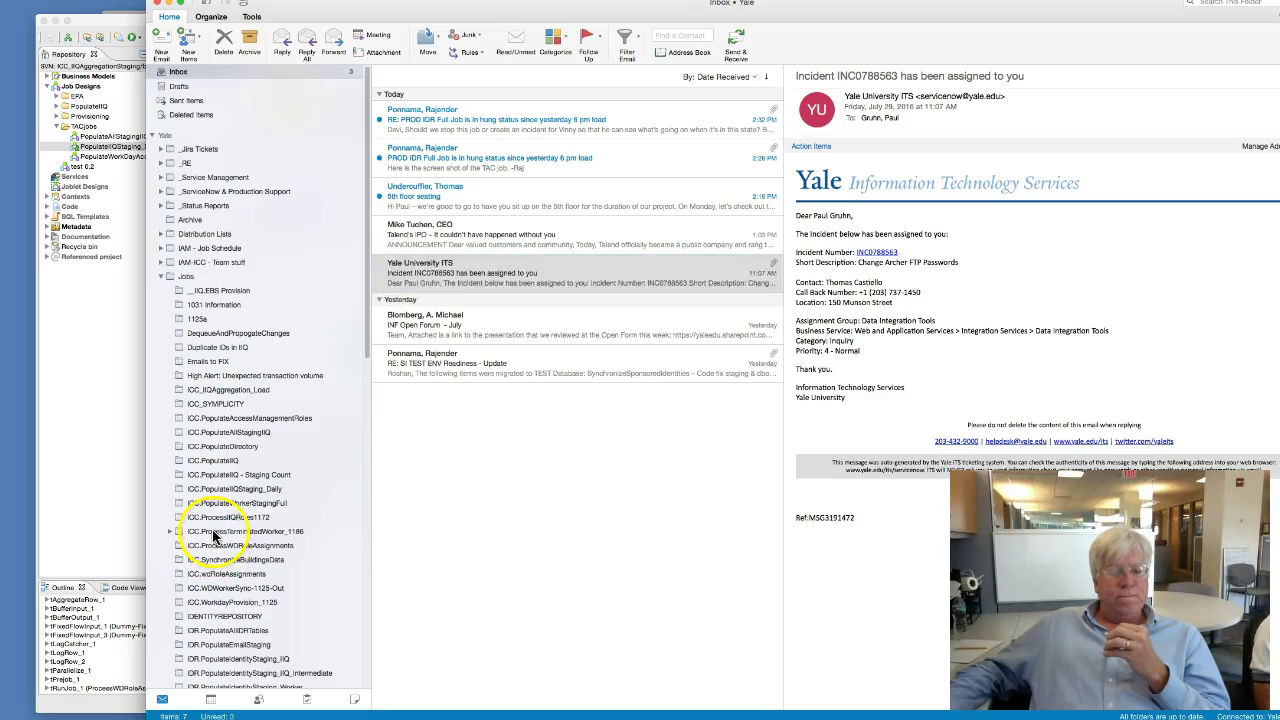
{"action": "left_click", "coordinate": [213, 535]}
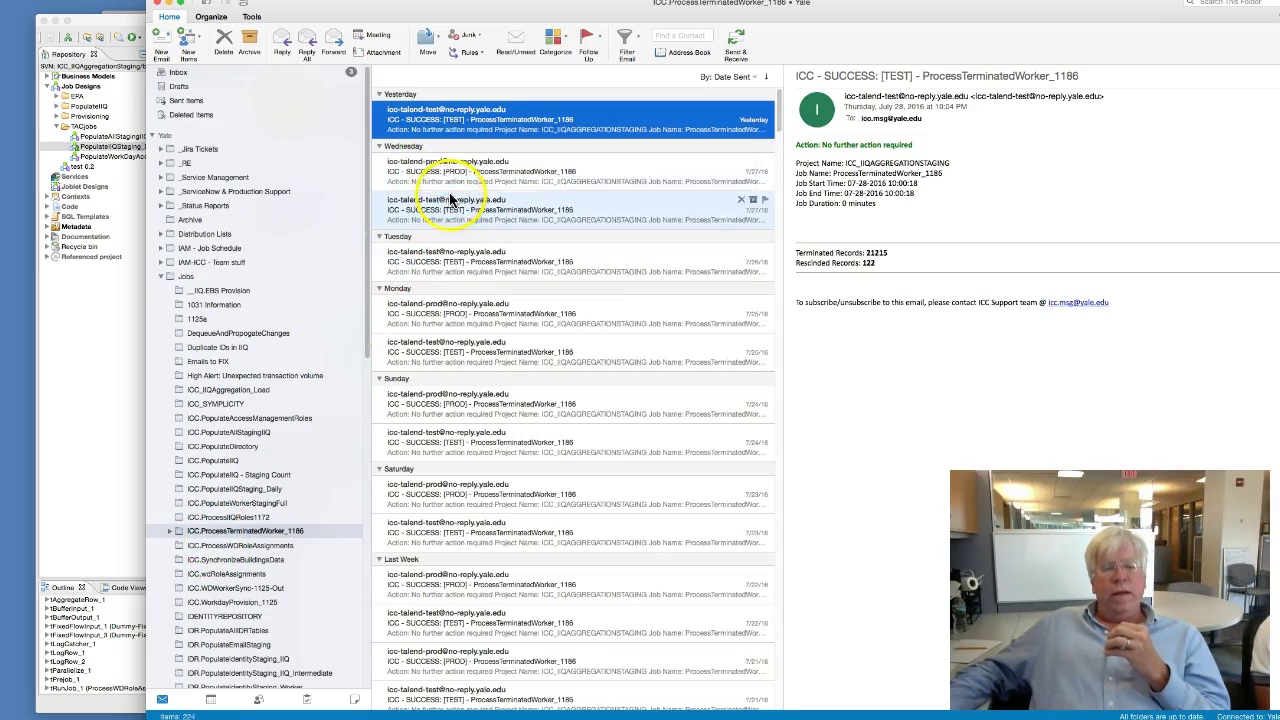
{"action": "left_click", "coordinate": [425, 172]}
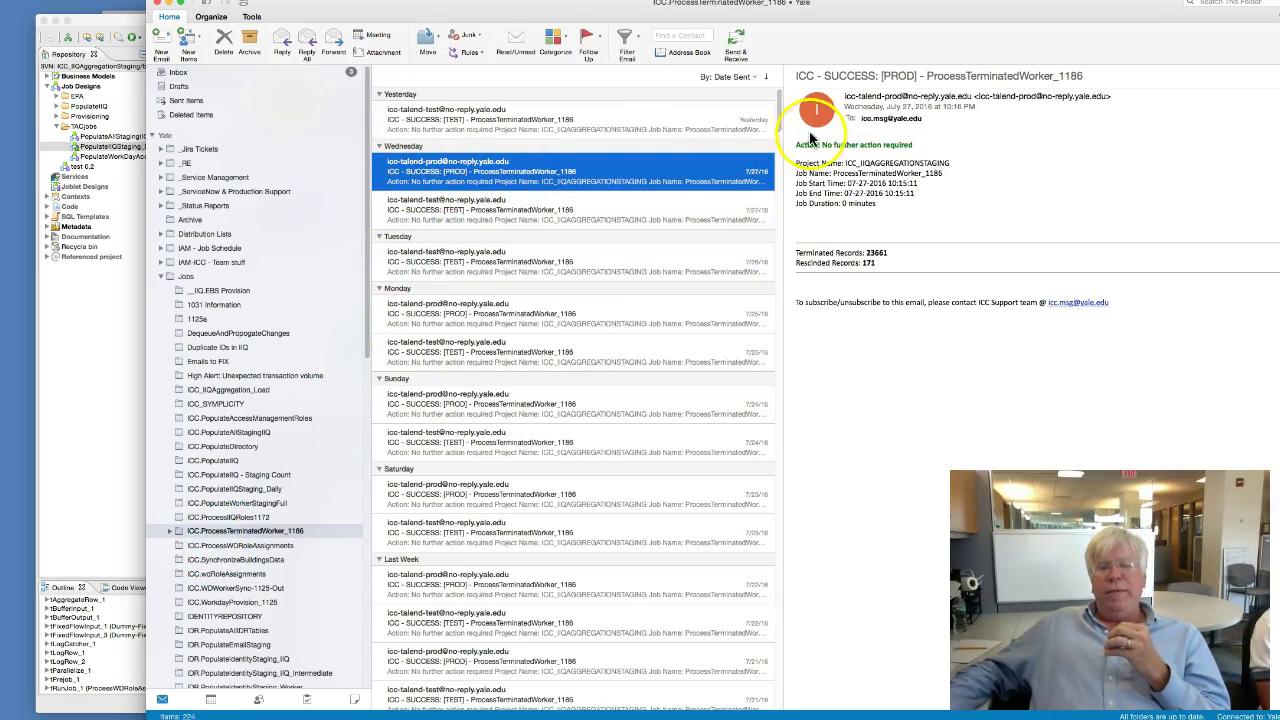
{"action": "double_click", "coordinate": [785, 6]}
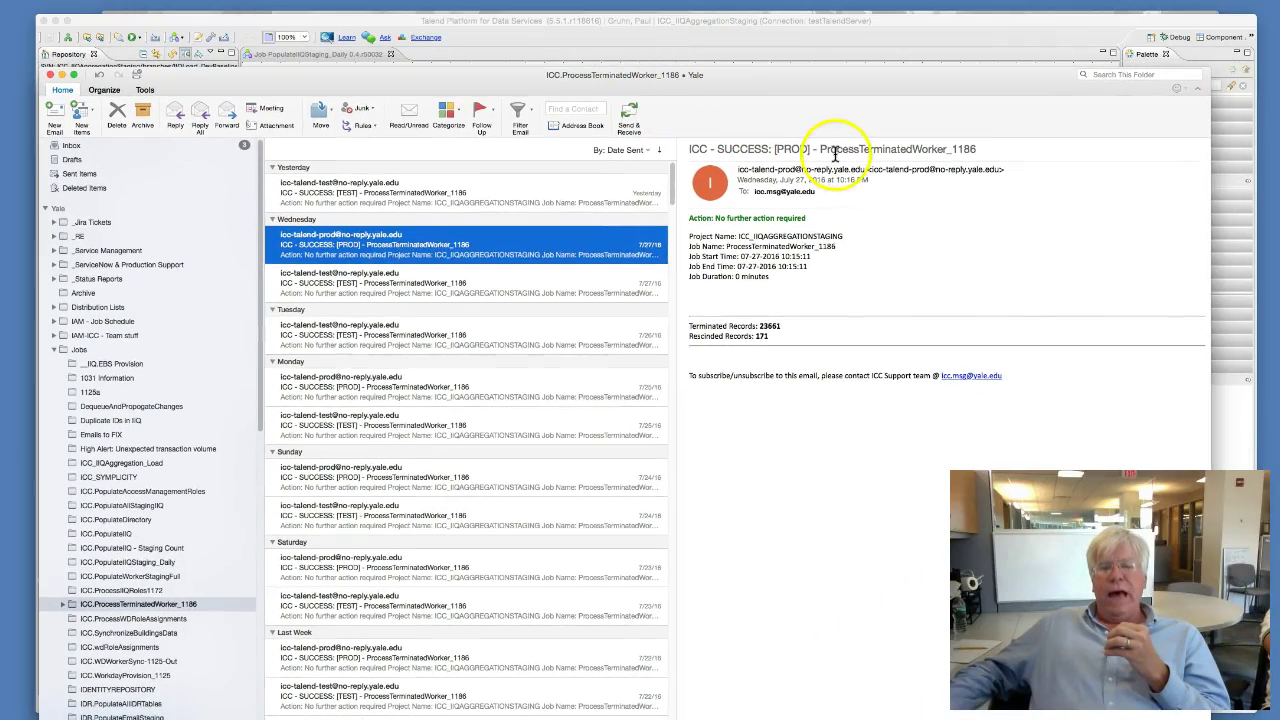
Examine the ProcessTerminatedWorker_1186 email's subject line, its action line, and its project, job name, time and duration details
{"action": "left_click", "coordinate": [835, 155]}
{"action": "left_click_drag", "start_coordinate": [988, 146], "coordinate": [697, 158]}
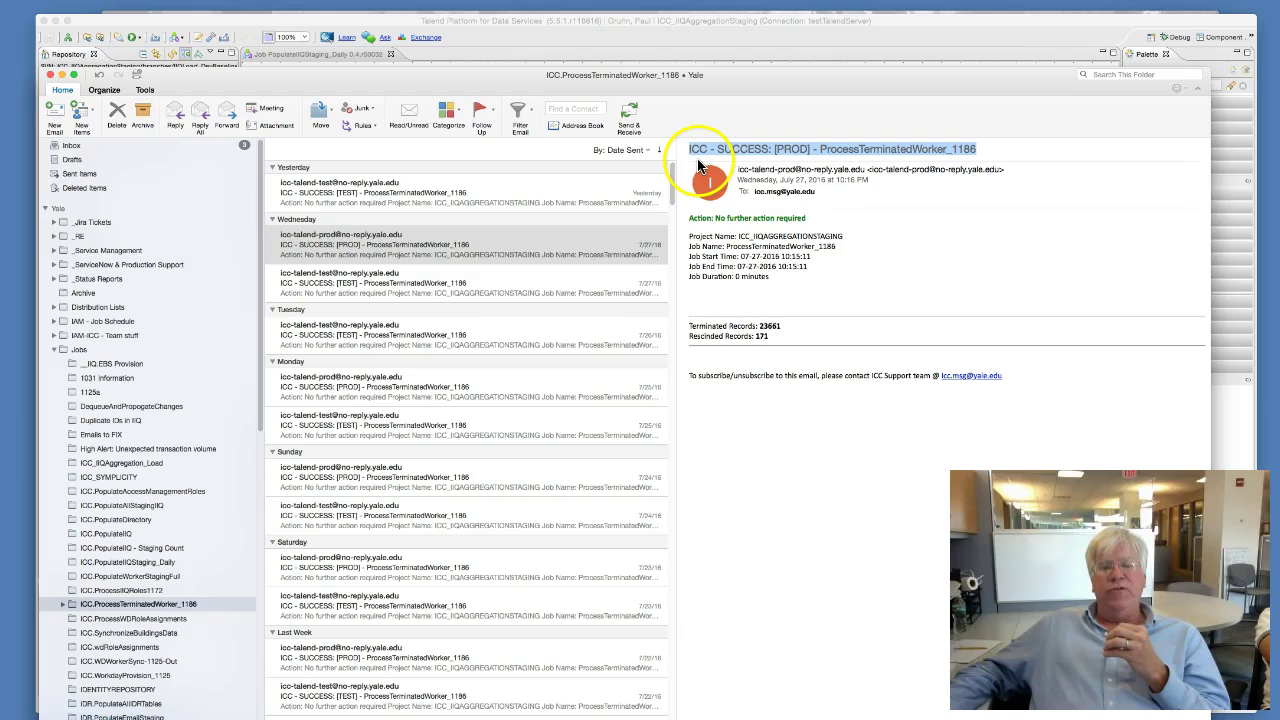
{"action": "left_click", "coordinate": [803, 272]}
{"action": "left_click_drag", "start_coordinate": [688, 289], "coordinate": [674, 209]}
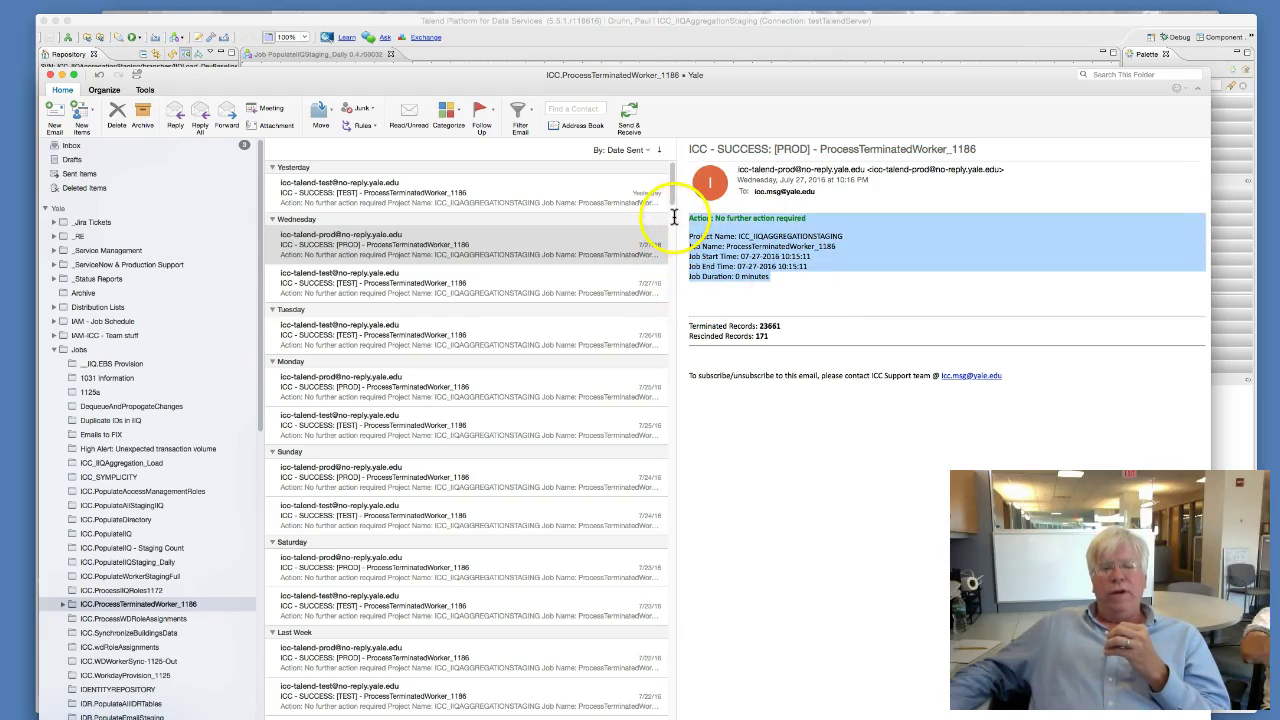
{"action": "left_click", "coordinate": [745, 238]}
{"action": "left_click_drag", "start_coordinate": [834, 210], "coordinate": [712, 220]}
{"action": "left_click", "coordinate": [766, 370]}
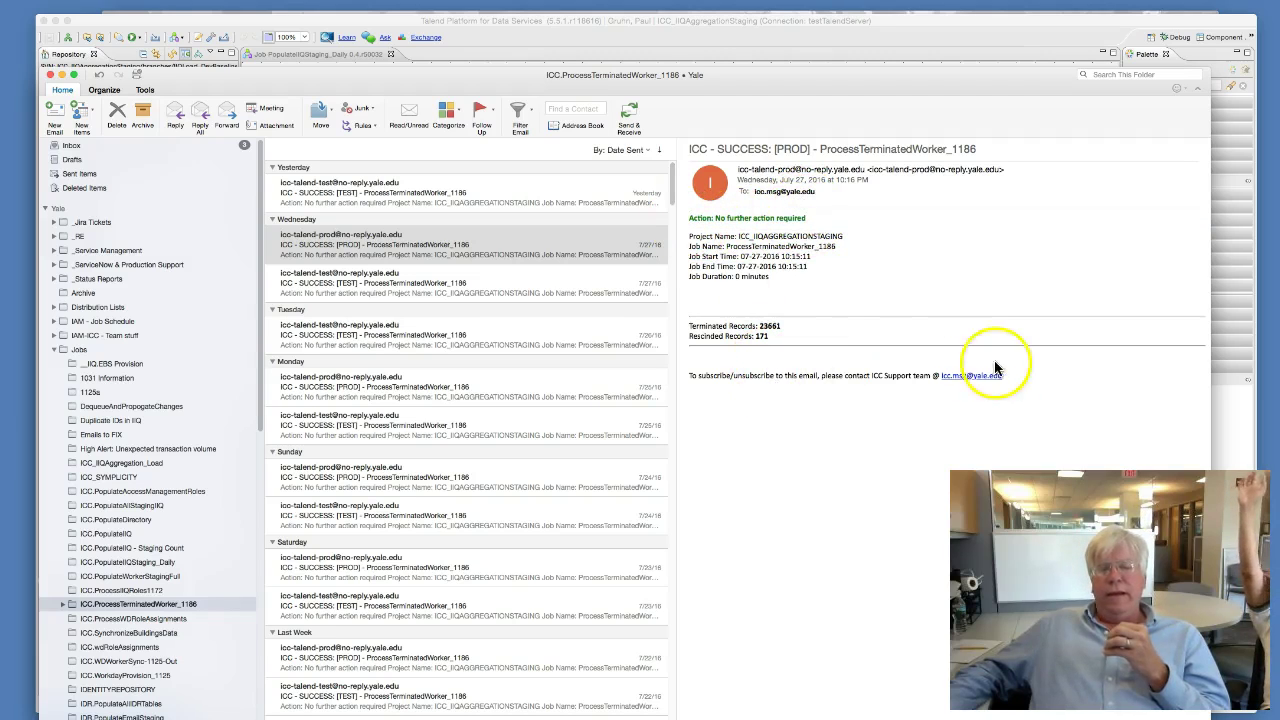
Highlight the email's subscribe/unsubscribe note, its terminated and rescinded record lines, and the SUCCESS status in the subject
{"action": "left_click_drag", "start_coordinate": [1020, 377], "coordinate": [687, 372]}
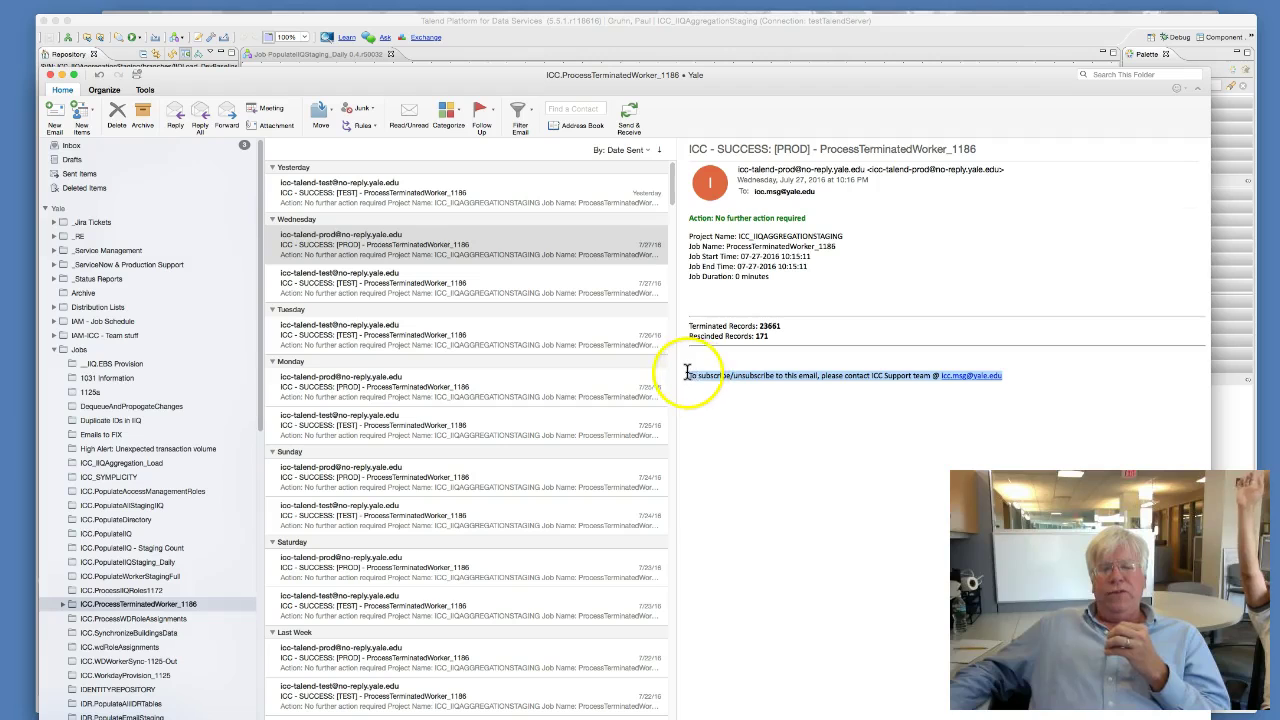
{"action": "left_click", "coordinate": [719, 353]}
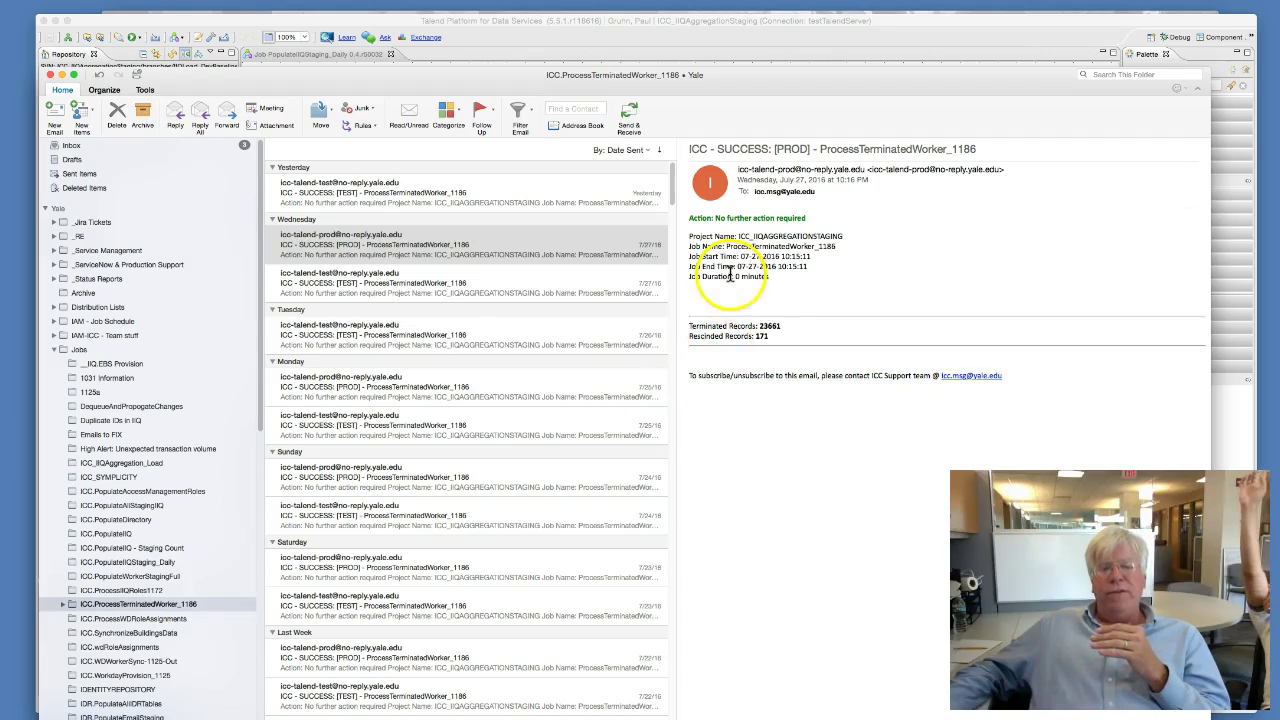
{"action": "left_click_drag", "start_coordinate": [699, 314], "coordinate": [711, 358]}
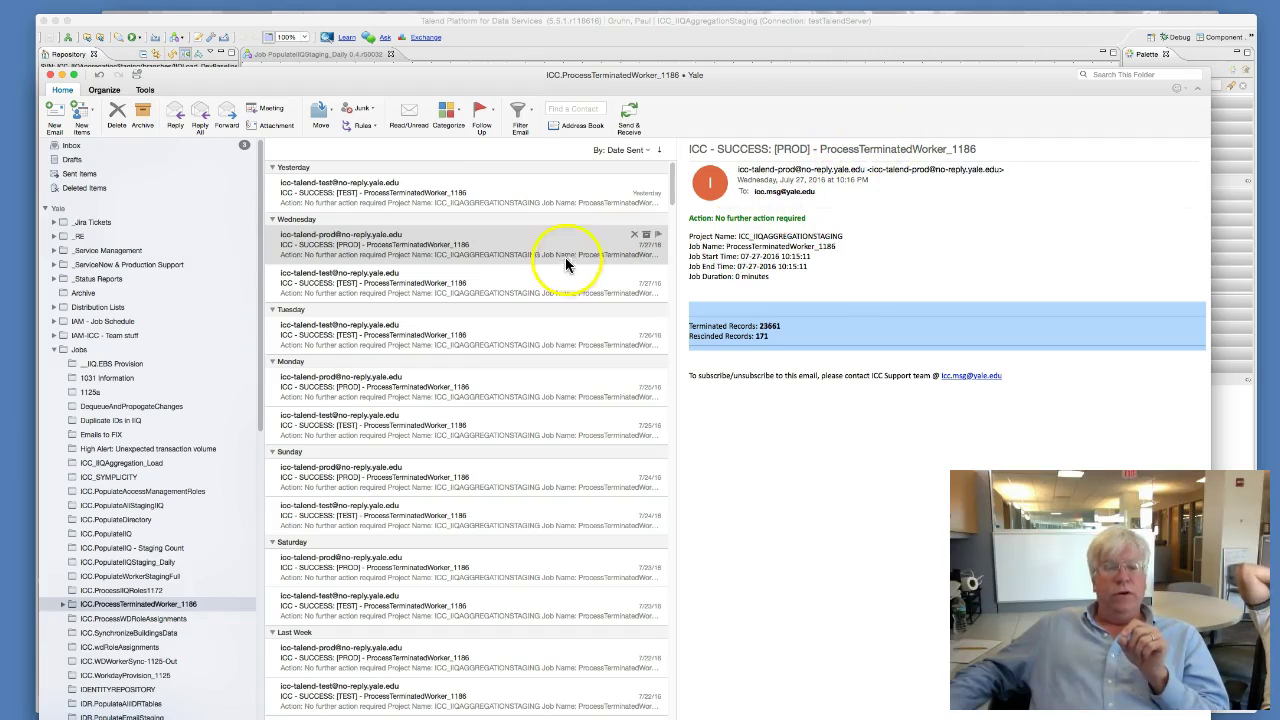
{"action": "left_click", "coordinate": [776, 150]}
{"action": "left_click_drag", "start_coordinate": [779, 150], "coordinate": [709, 150]}
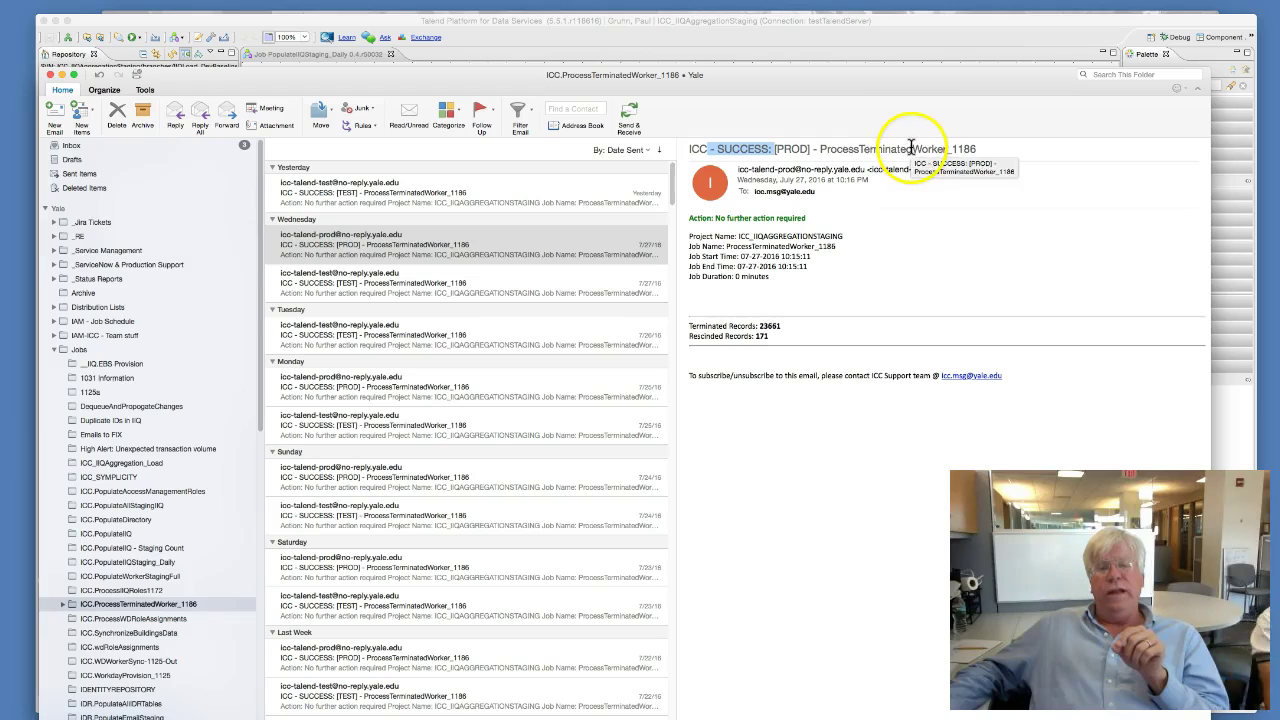
View Wednesday's PROD success email in the ICC.PopulateIIQStaging_Daily folder and move the mail window down to uncover the job design
{"action": "left_click", "coordinate": [135, 563]}
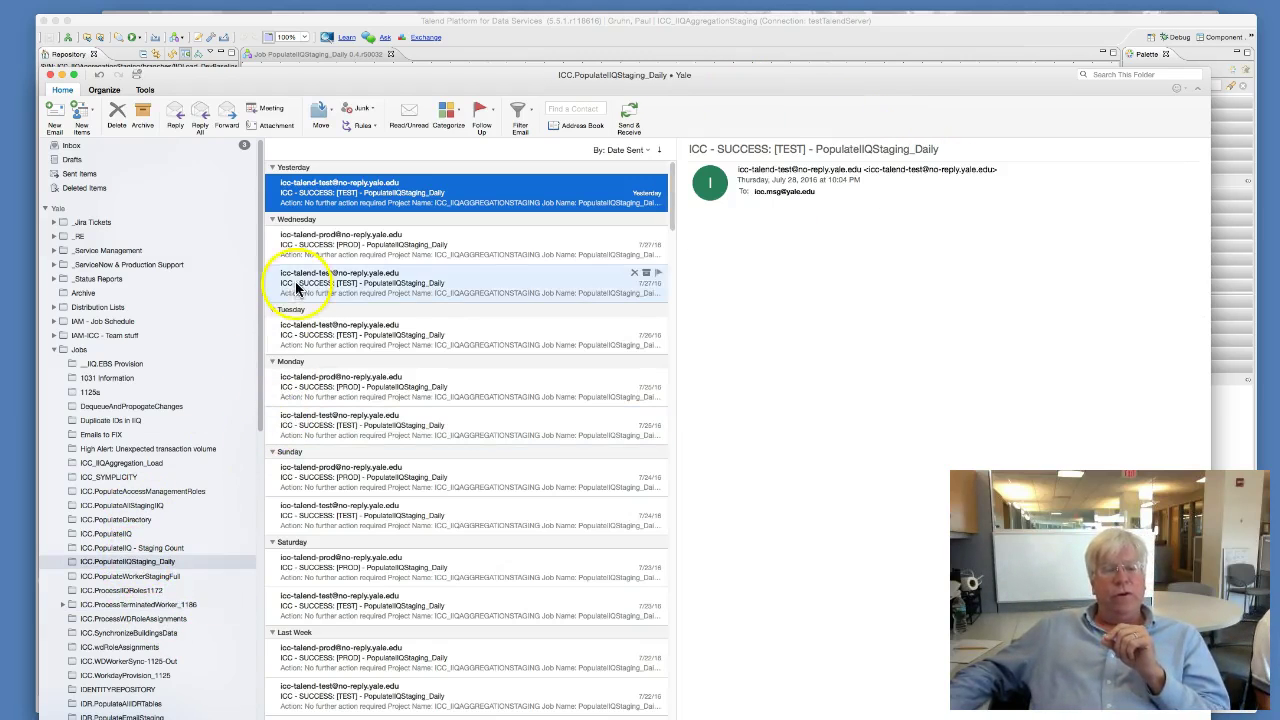
{"action": "left_click", "coordinate": [314, 252]}
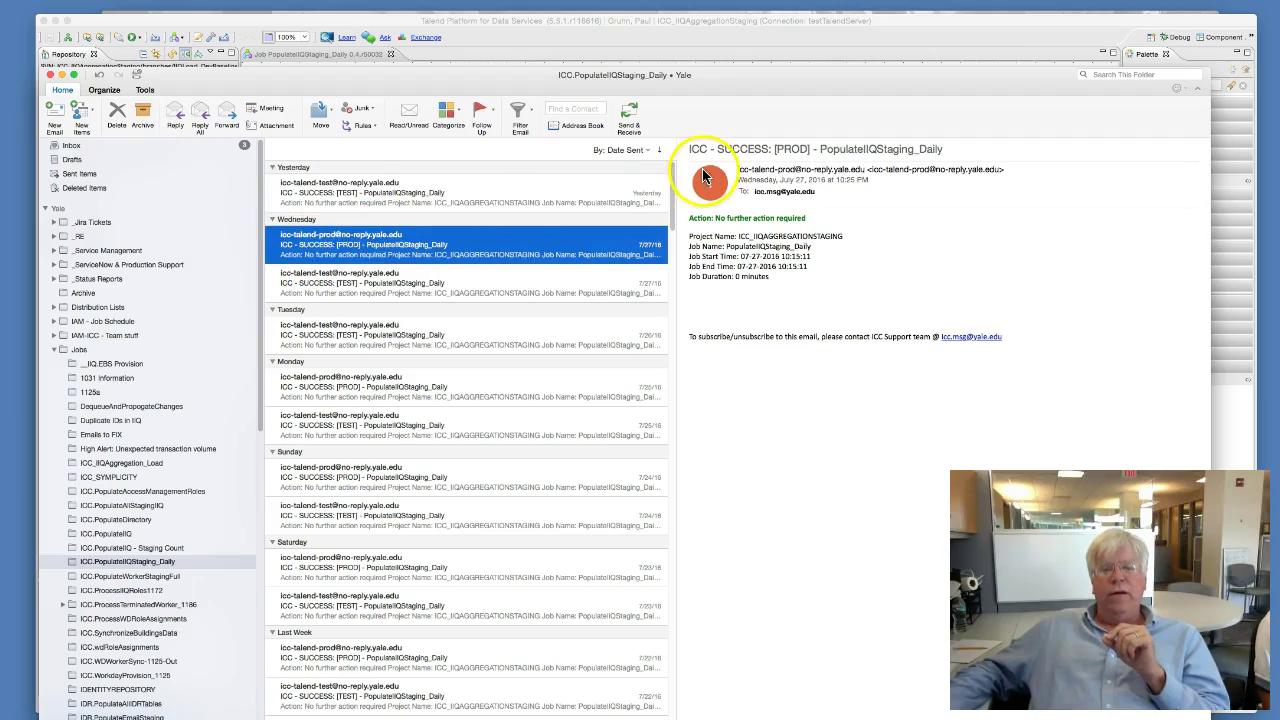
{"action": "left_click_drag", "start_coordinate": [367, 83], "coordinate": [472, 458]}
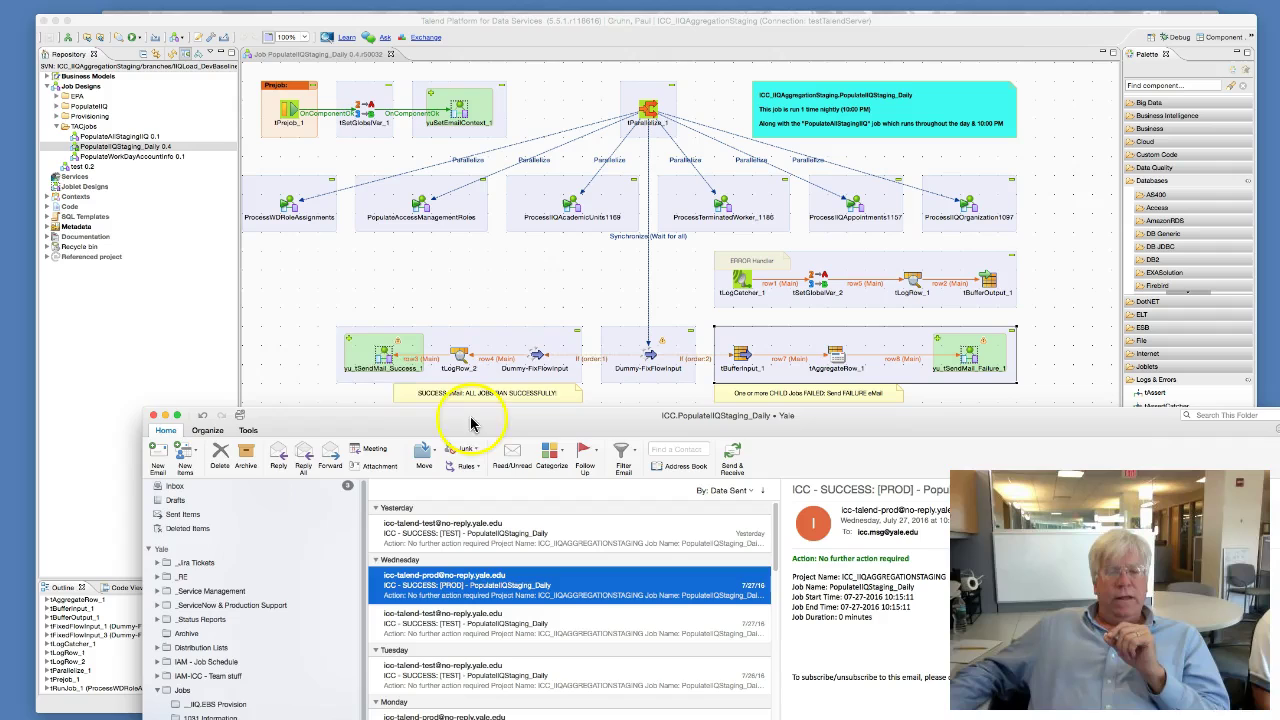
Compare the yu_tSendMail_Success_1 component with the PopulateIIQStaging_Daily success email, repositioning the mail window over the job design
{"action": "left_click", "coordinate": [380, 358]}
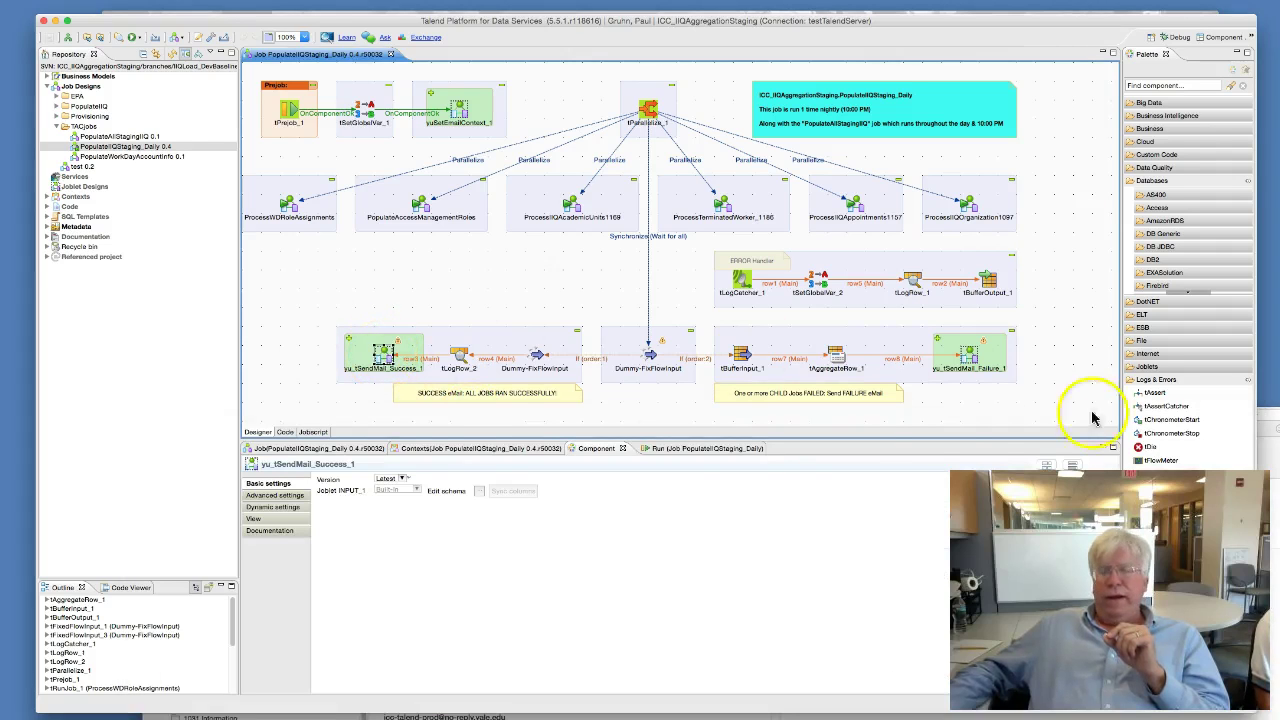
{"action": "key", "text": "super+Tab"}
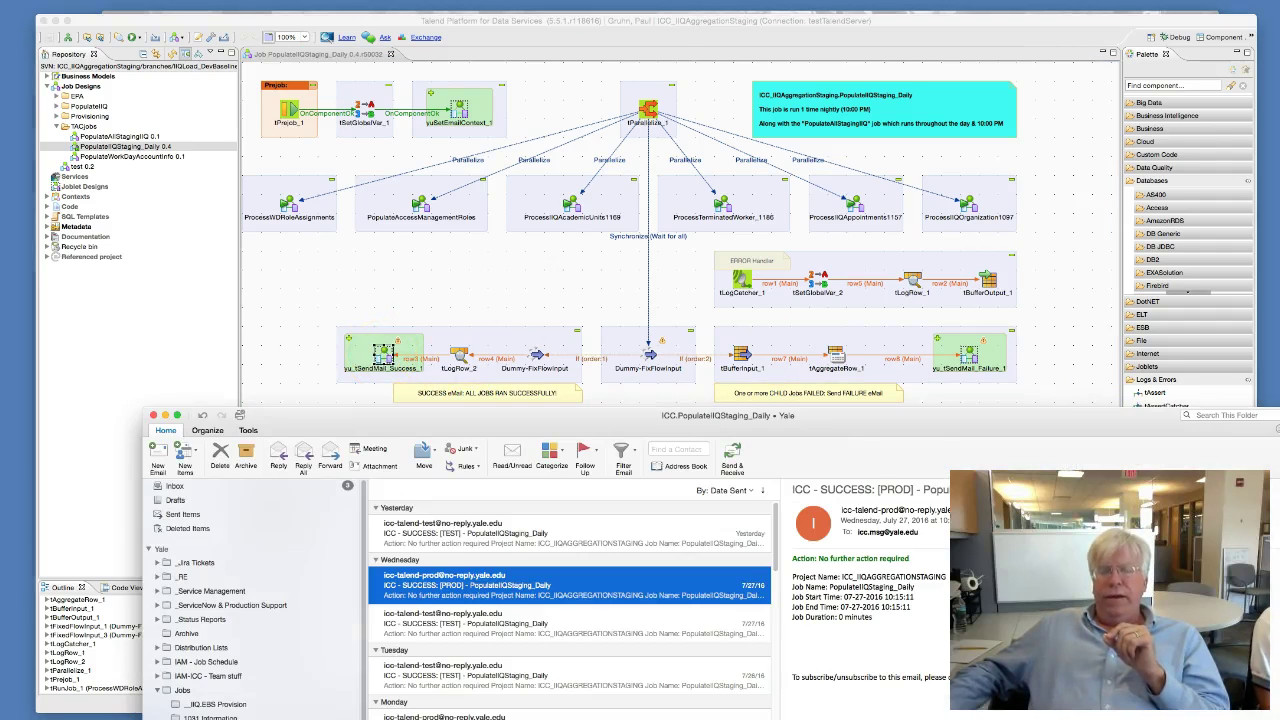
{"action": "left_click_drag", "start_coordinate": [846, 423], "coordinate": [700, 320]}
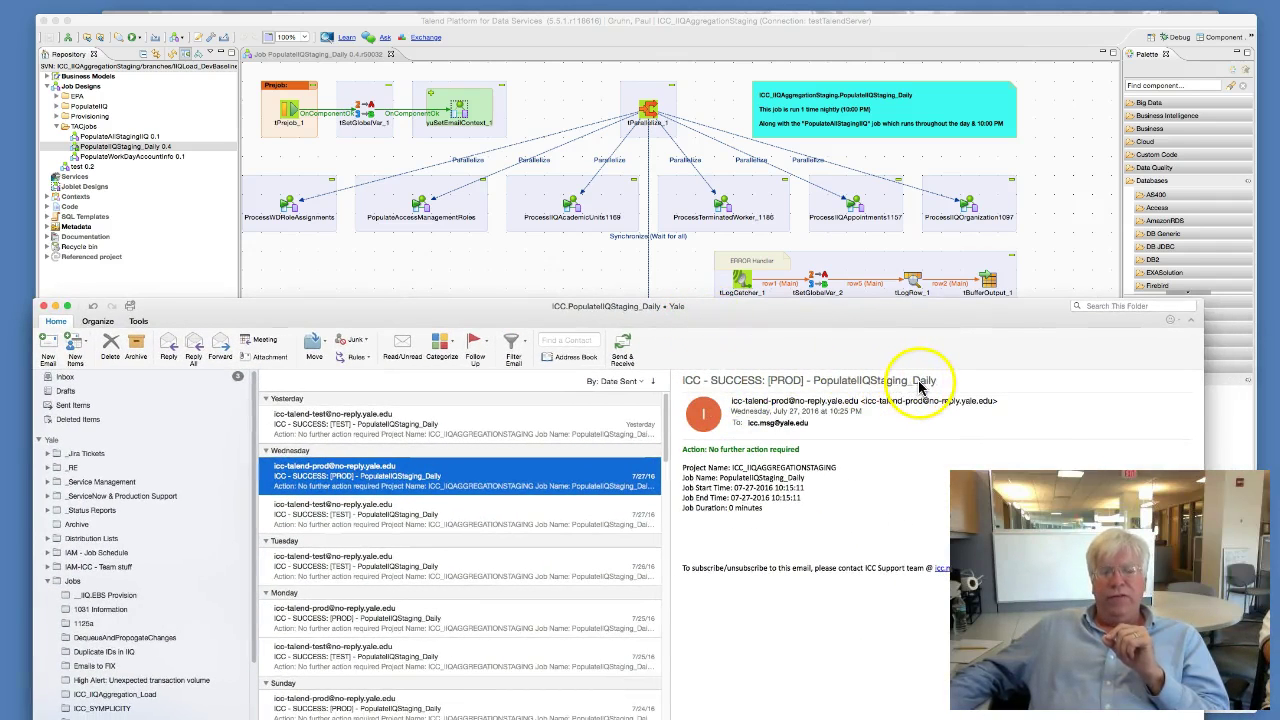
{"action": "left_click_drag", "start_coordinate": [713, 320], "coordinate": [713, 343]}
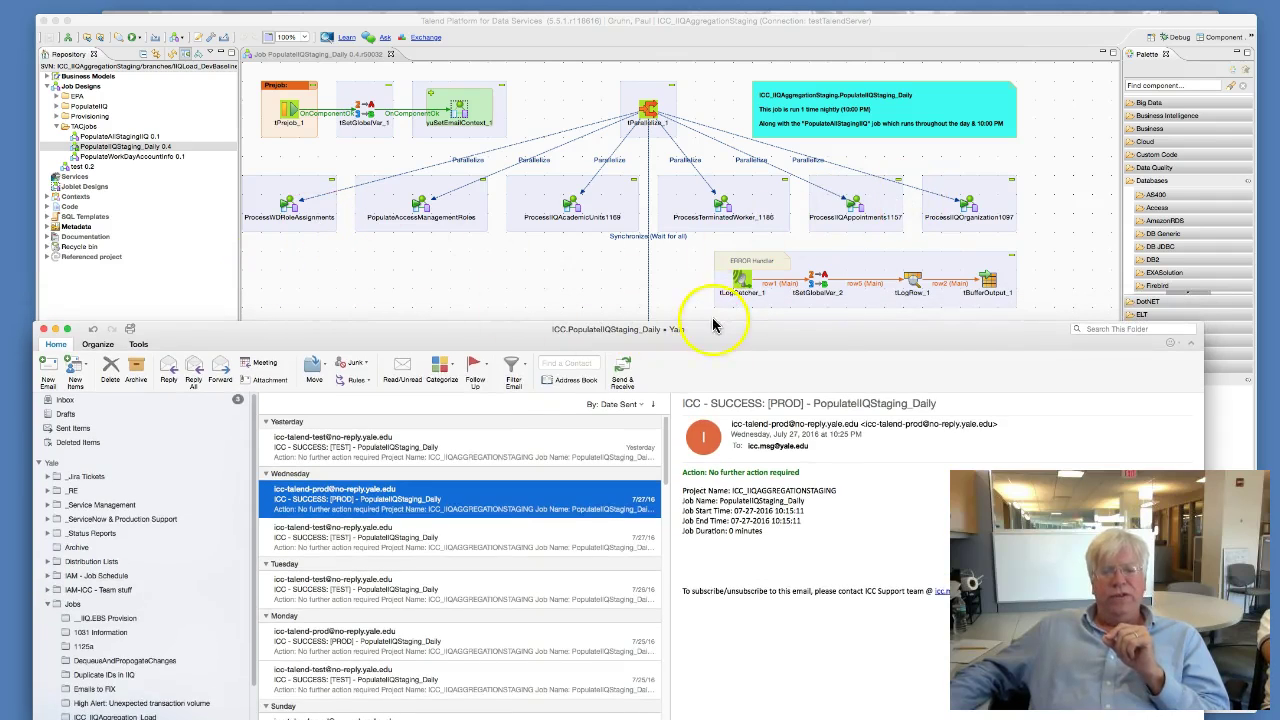
{"action": "left_click_drag", "start_coordinate": [713, 330], "coordinate": [701, 491]}
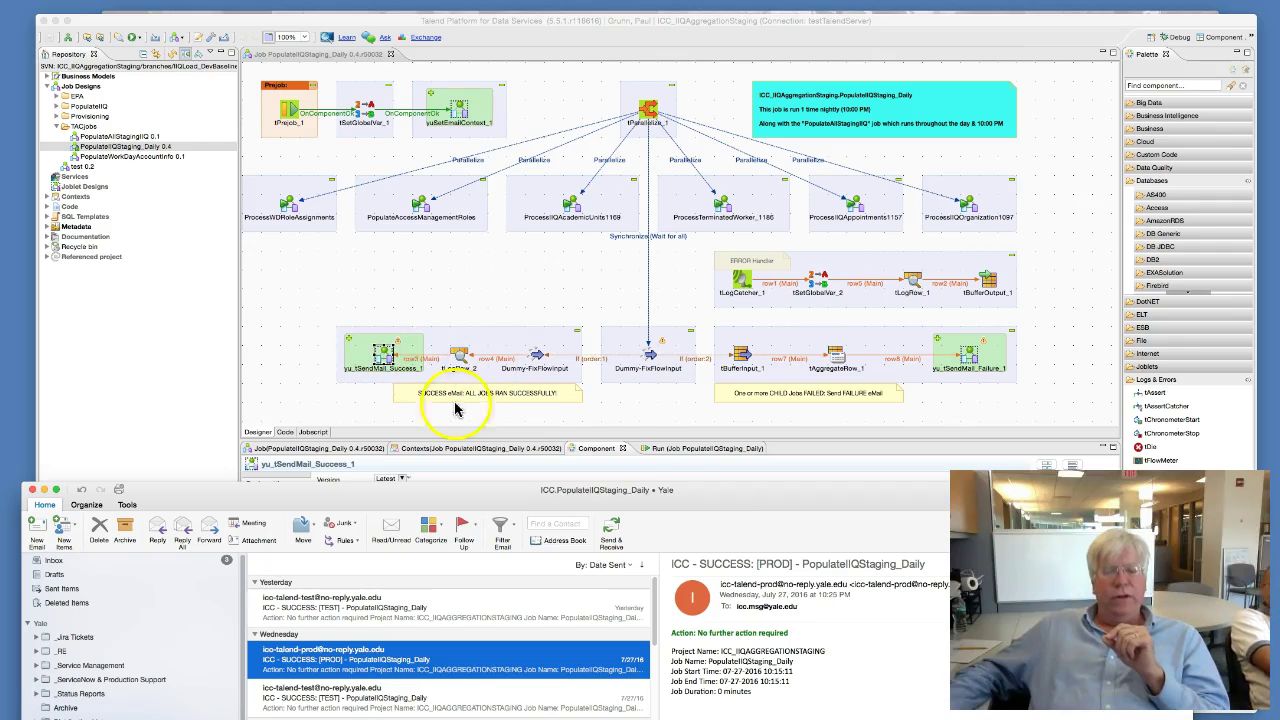
{"action": "left_click_drag", "start_coordinate": [709, 492], "coordinate": [683, 290]}
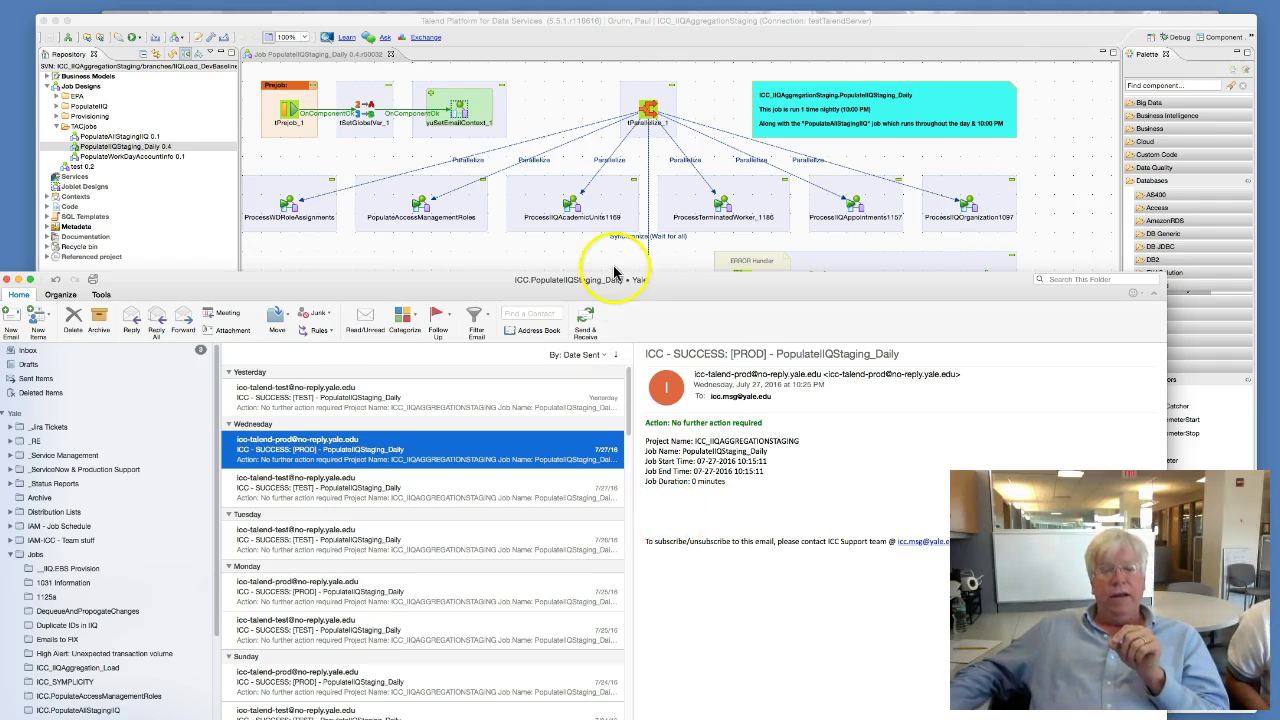
{"action": "left_click_drag", "start_coordinate": [610, 288], "coordinate": [686, 431]}
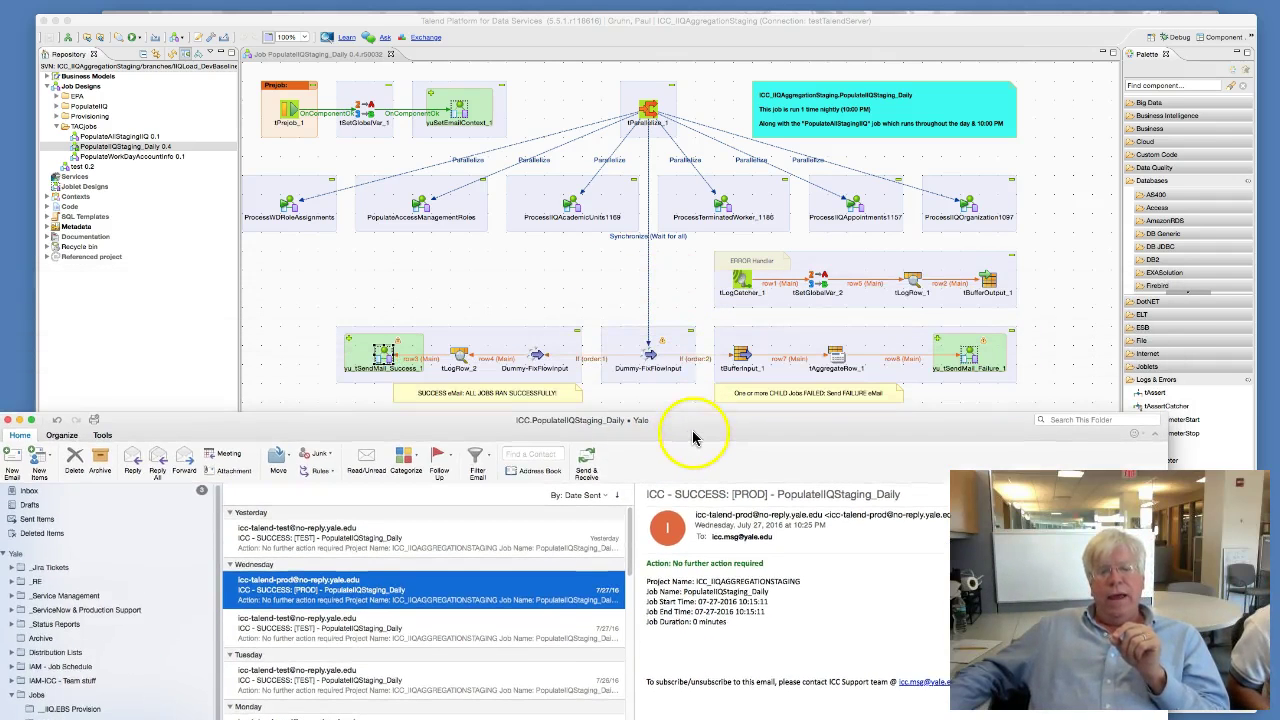
Trace the failure branch in Talend from If (order:2) through the row7 schema to yu_tSendMail_Failure_1, then switch back to Outlook
{"action": "left_click", "coordinate": [630, 286]}
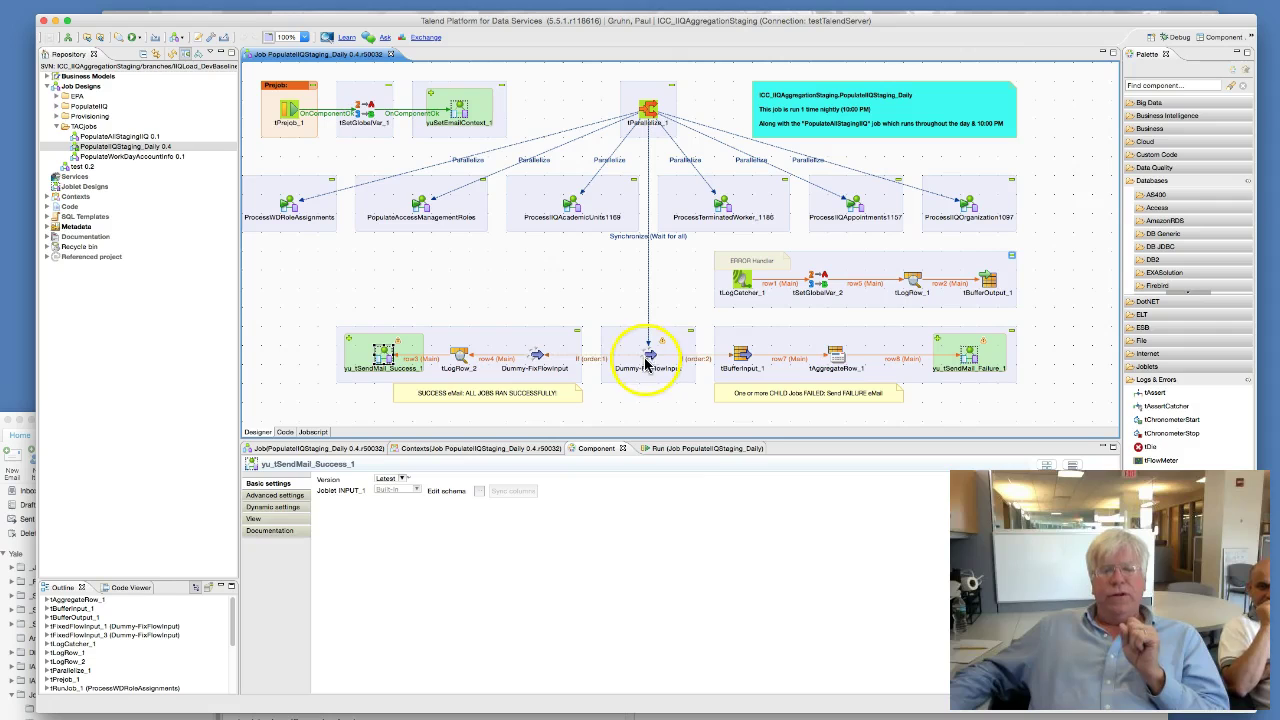
{"action": "left_click", "coordinate": [690, 358]}
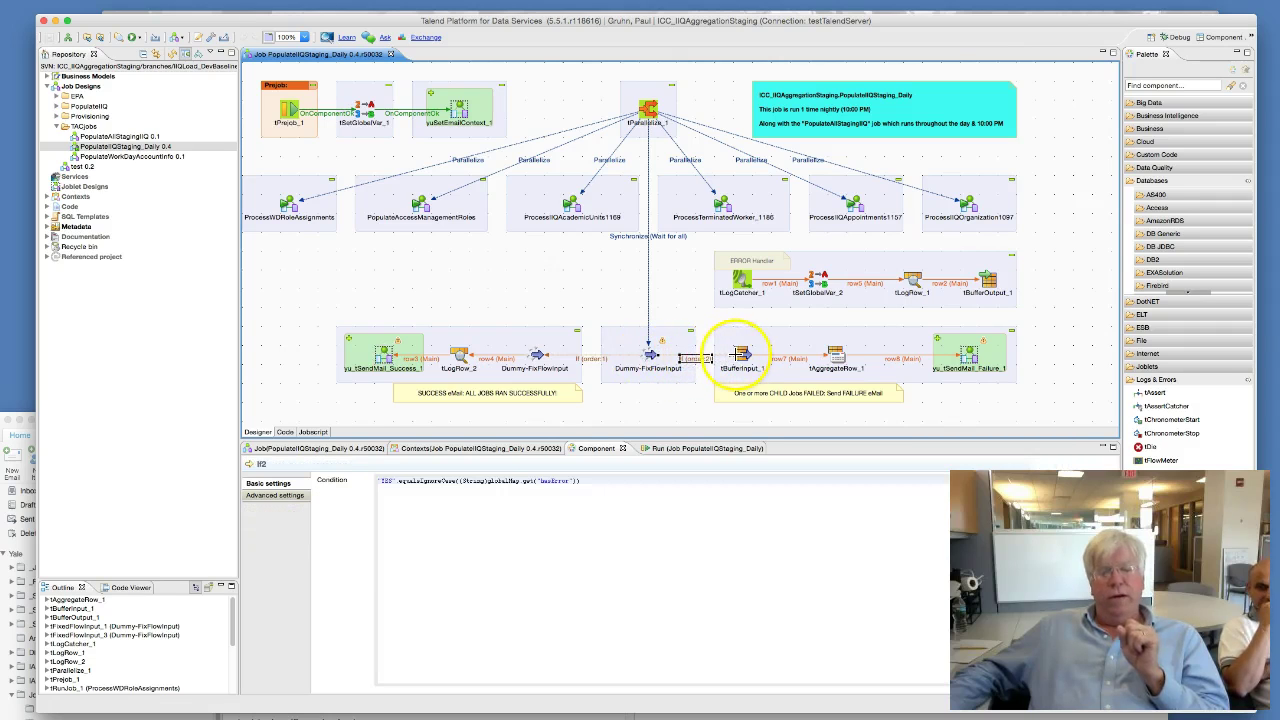
{"action": "left_click", "coordinate": [826, 357]}
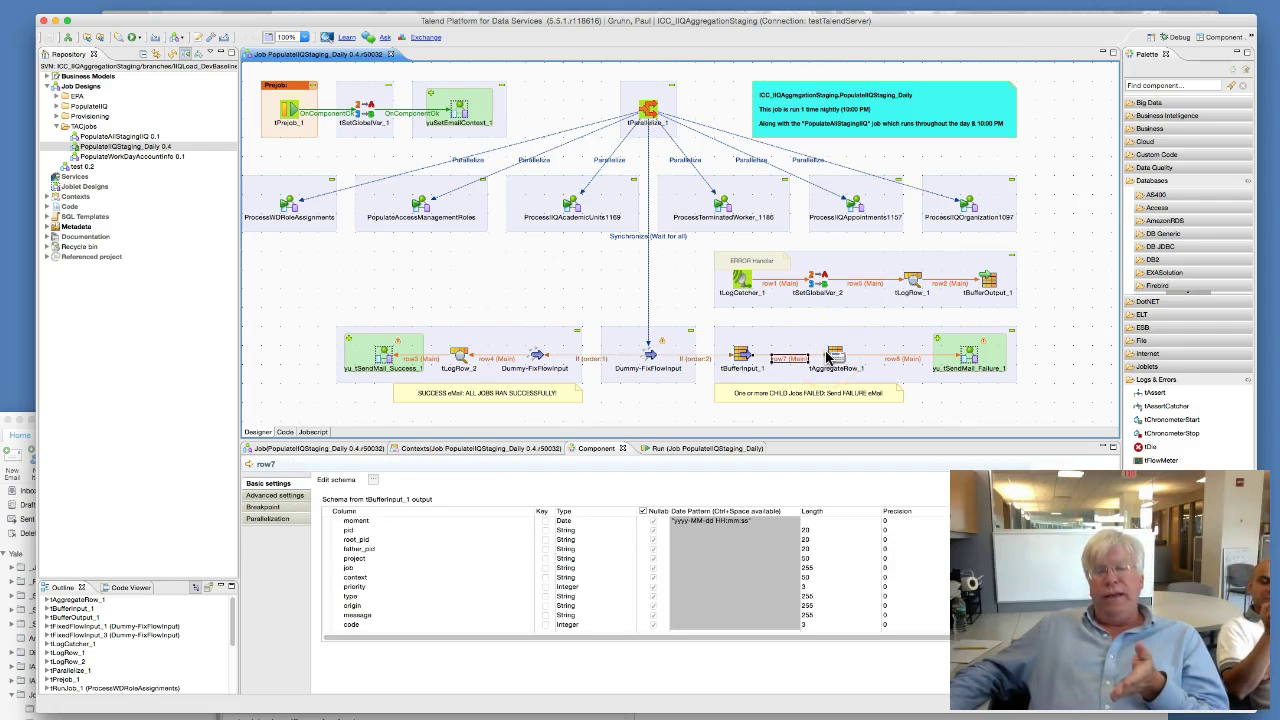
{"action": "left_click", "coordinate": [972, 358]}
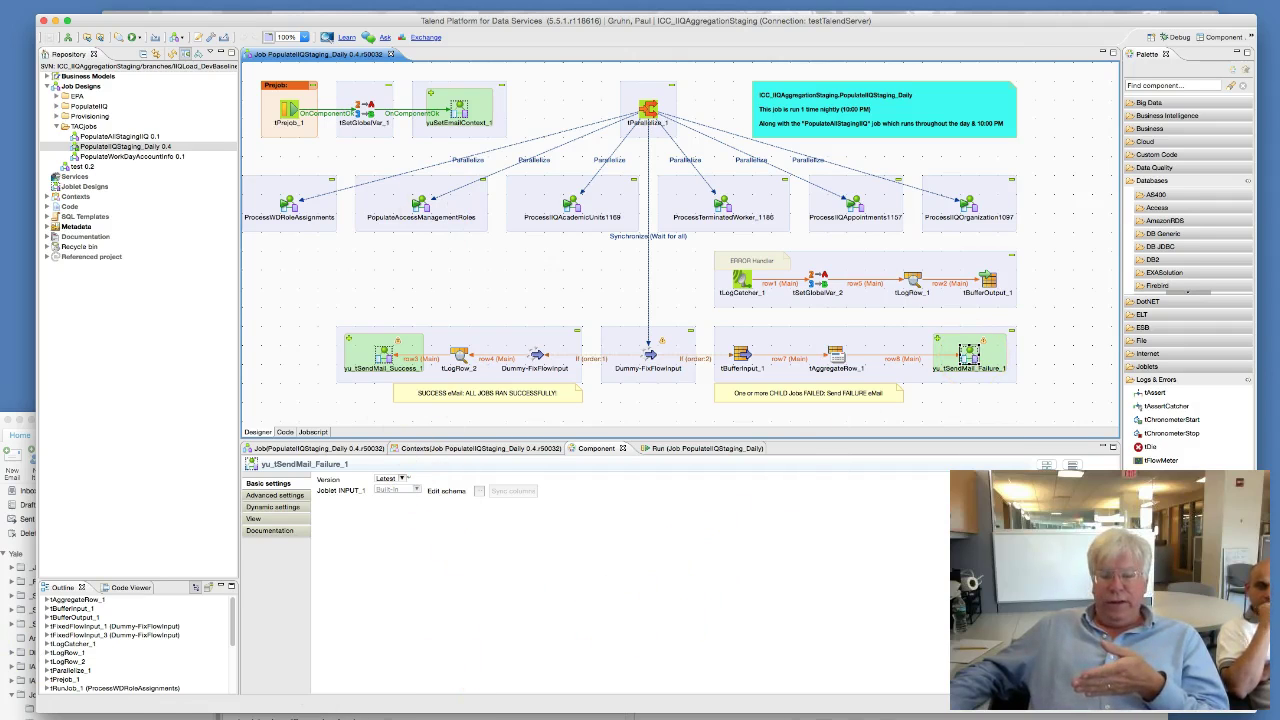
{"action": "key", "text": "super+Tab"}
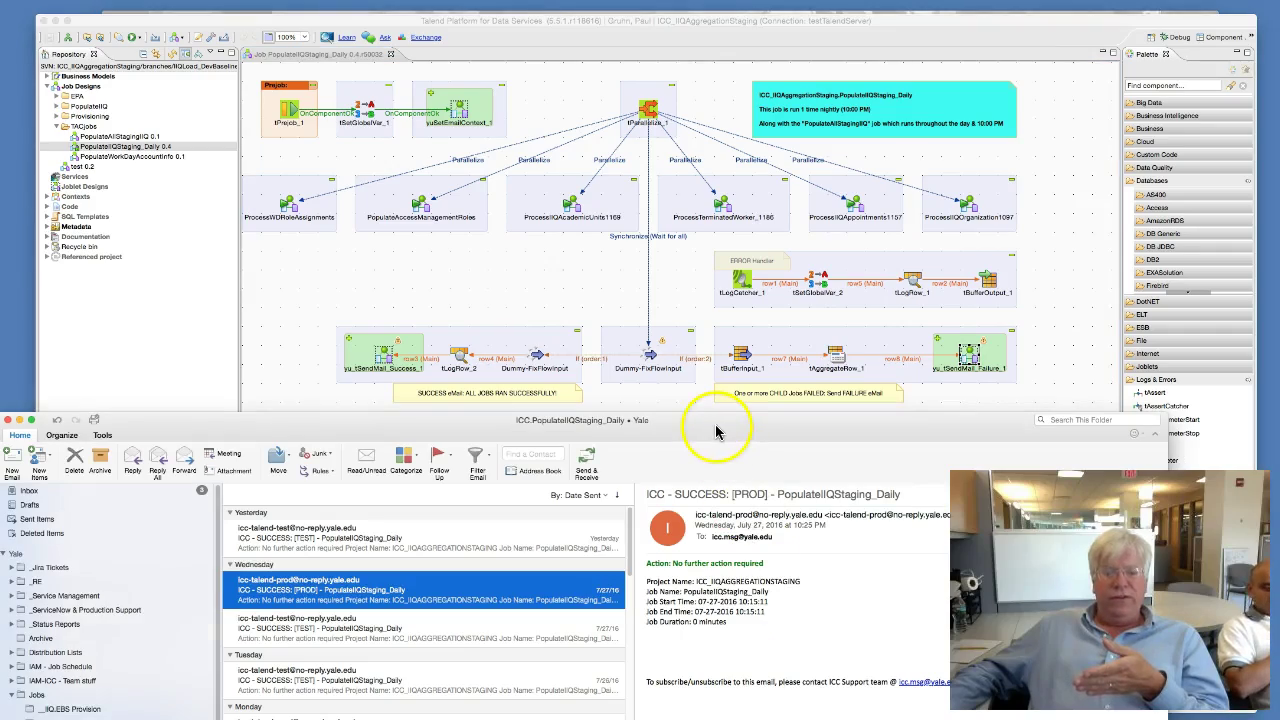
Look for failure emails in the ICC.PopulateIIQStaging_Daily, ICC.ProcessIIQRoles1172 and ICC.PopulateWorkerStagingFull folders, and view a June 1 LOCAL failure email in the last one
{"action": "left_click_drag", "start_coordinate": [715, 420], "coordinate": [735, 126]}
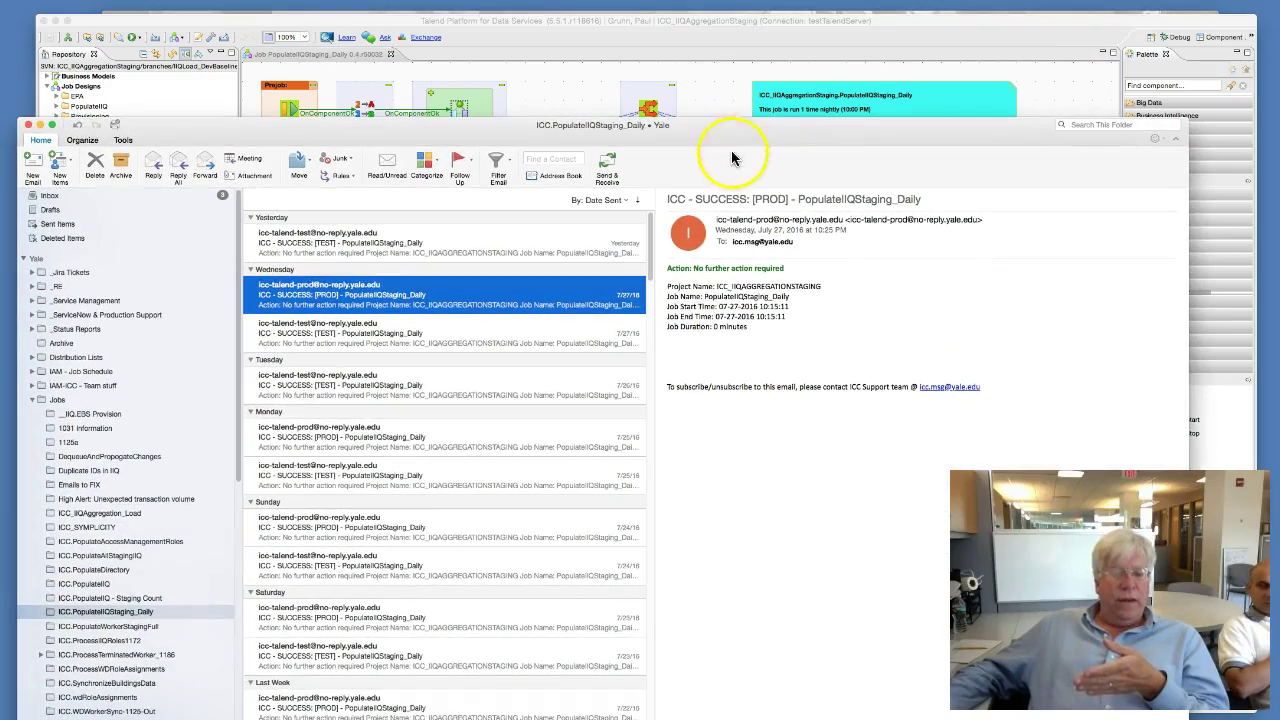
{"action": "scroll", "coordinate": [590, 450], "scroll_direction": "down", "scroll_amount": 10}
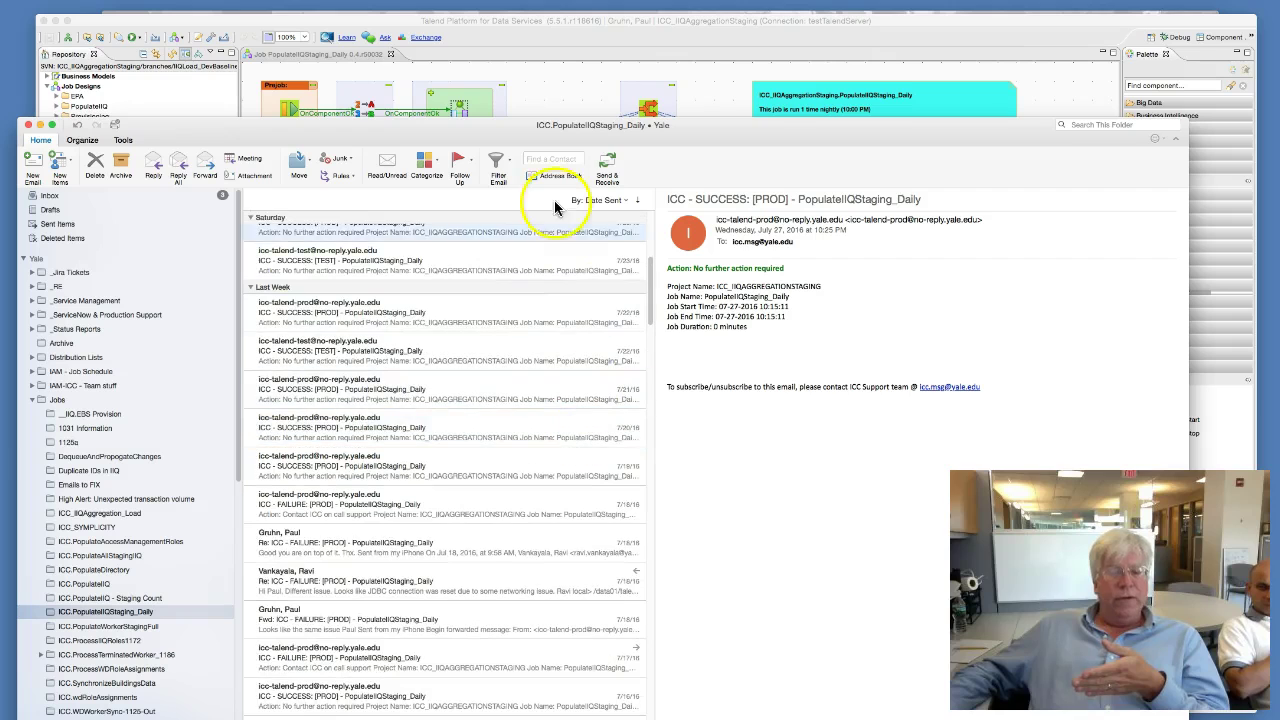
{"action": "left_click_drag", "start_coordinate": [700, 124], "coordinate": [716, 72]}
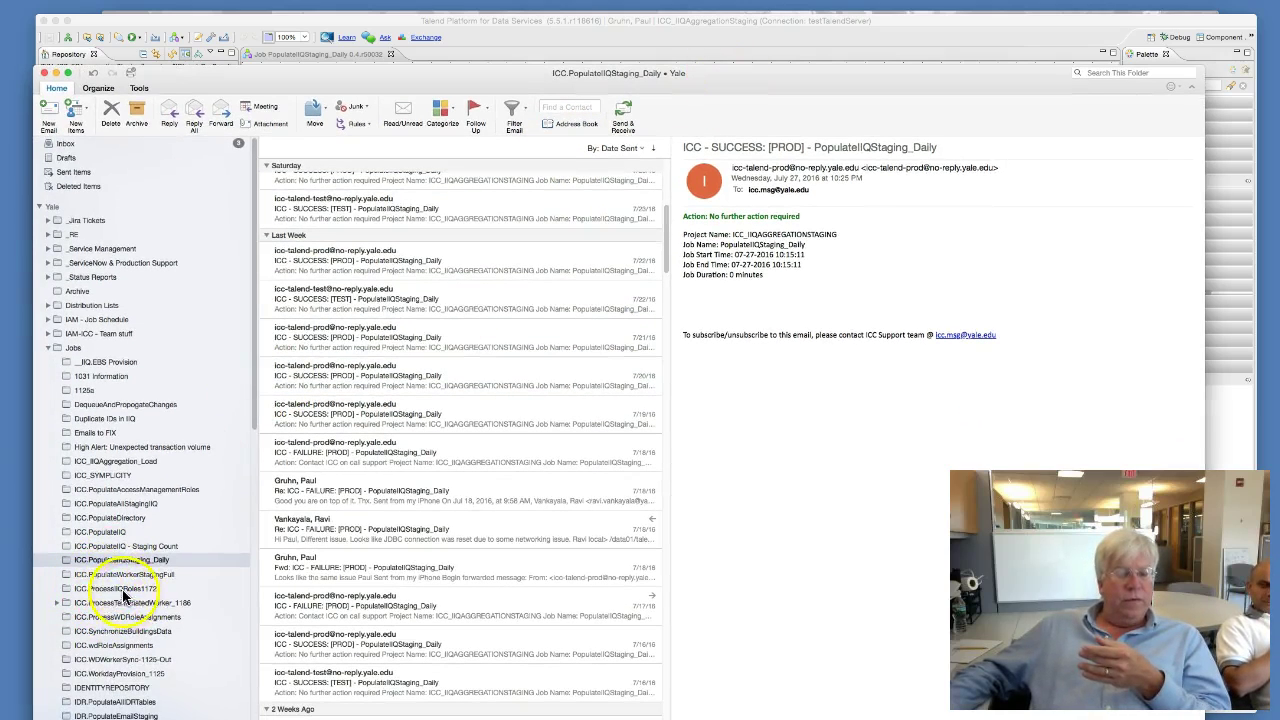
{"action": "left_click", "coordinate": [125, 590]}
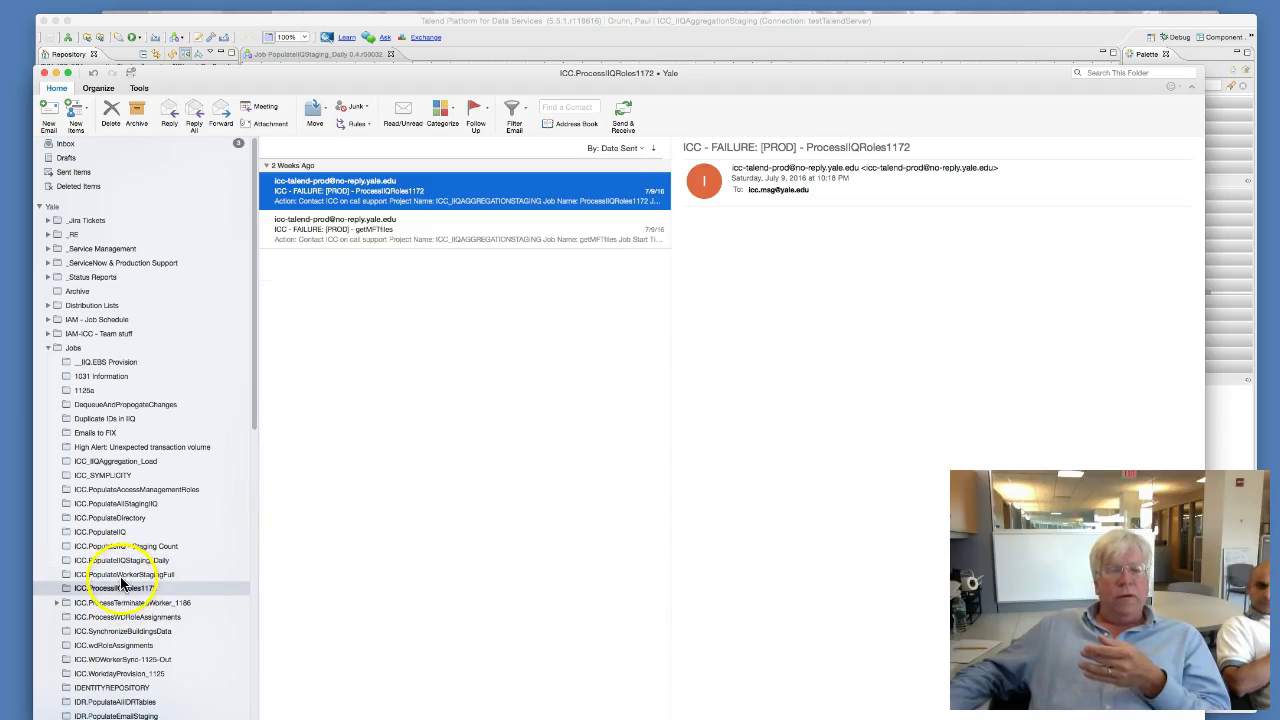
{"action": "left_click", "coordinate": [115, 576]}
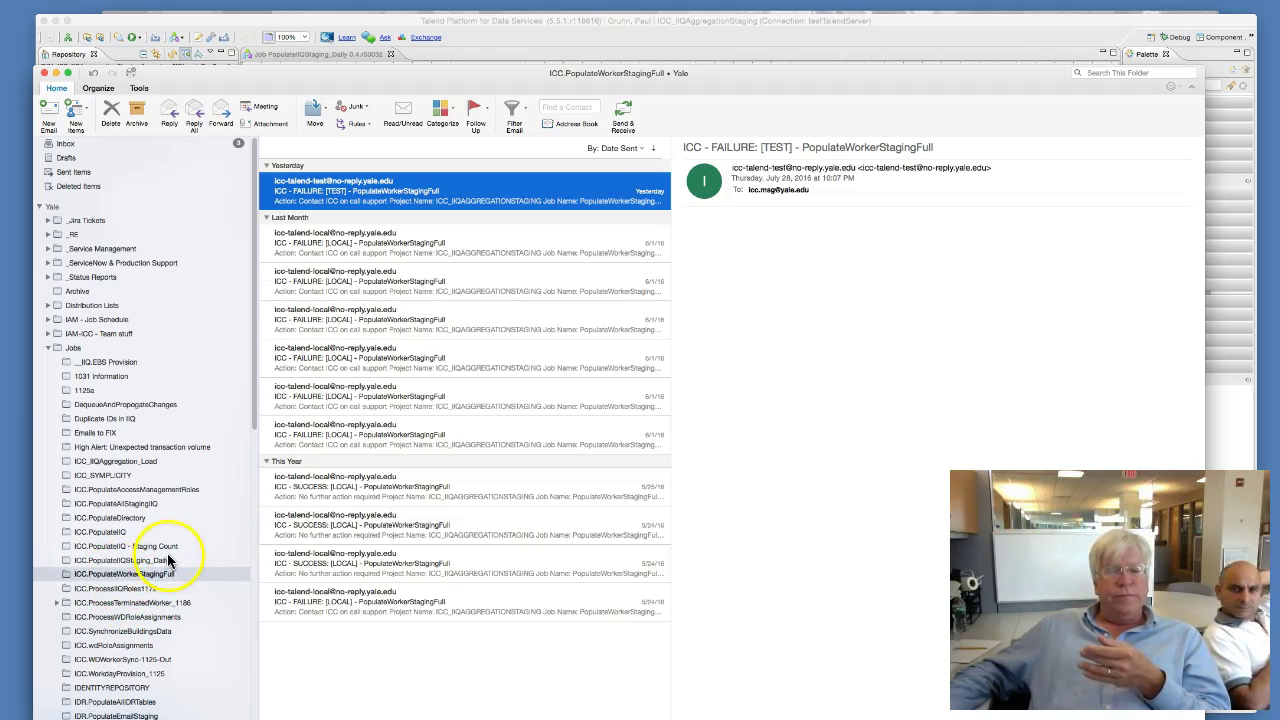
{"action": "left_click", "coordinate": [336, 322]}
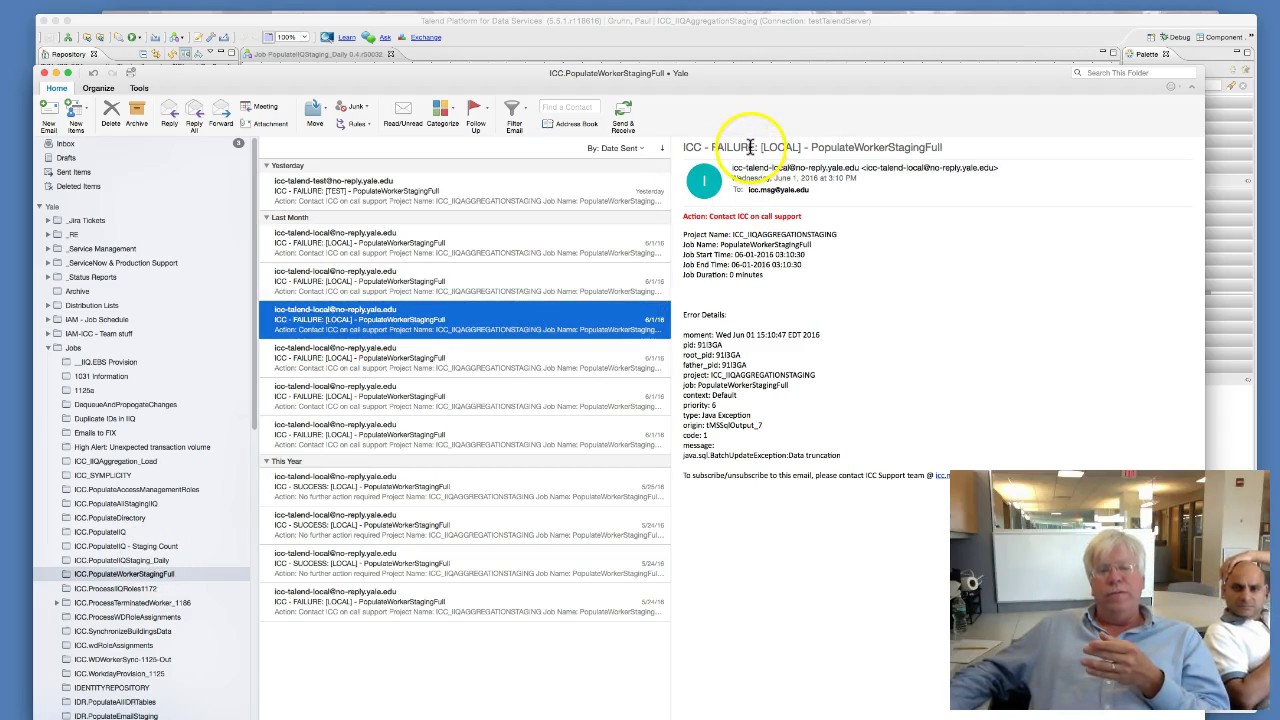
Highlight the email's FAILURE subject status, the on-call support action line, the job name and time details, and the Error Details block
{"action": "left_click", "coordinate": [745, 162]}
{"action": "left_click_drag", "start_coordinate": [762, 147], "coordinate": [674, 152]}
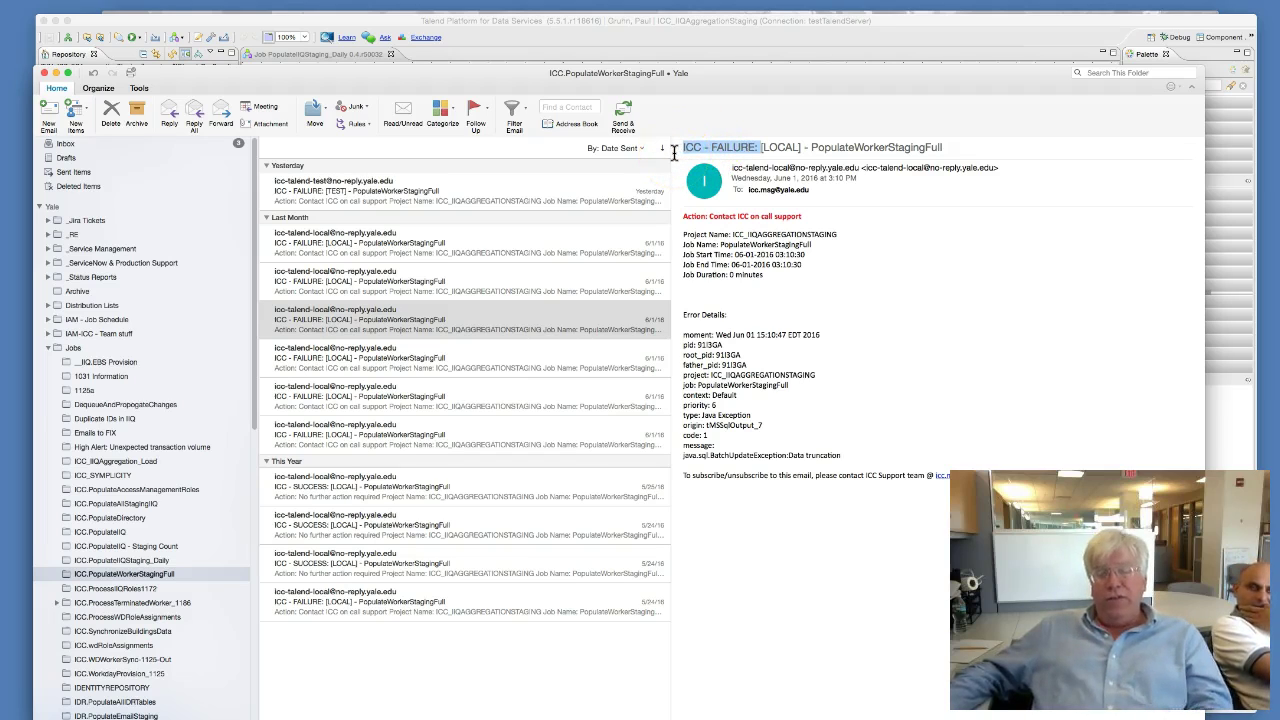
{"action": "left_click", "coordinate": [805, 225]}
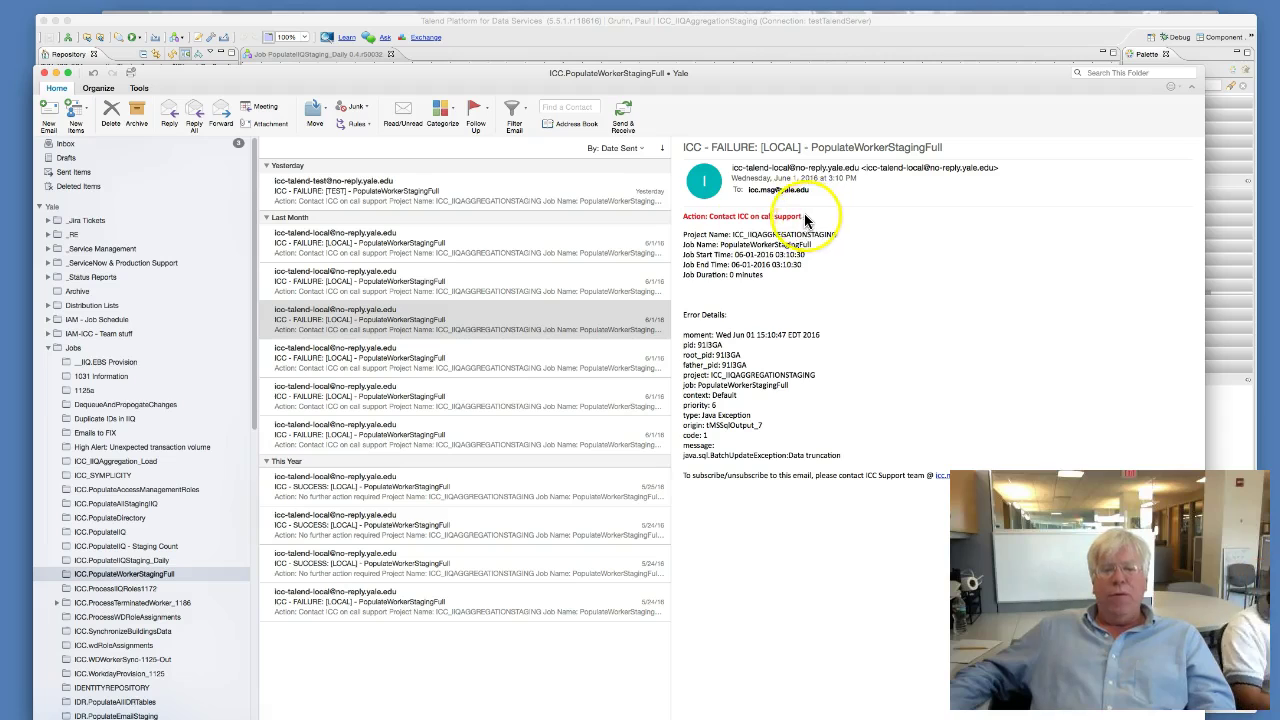
{"action": "left_click_drag", "start_coordinate": [805, 220], "coordinate": [657, 214]}
{"action": "left_click_drag", "start_coordinate": [775, 277], "coordinate": [668, 232]}
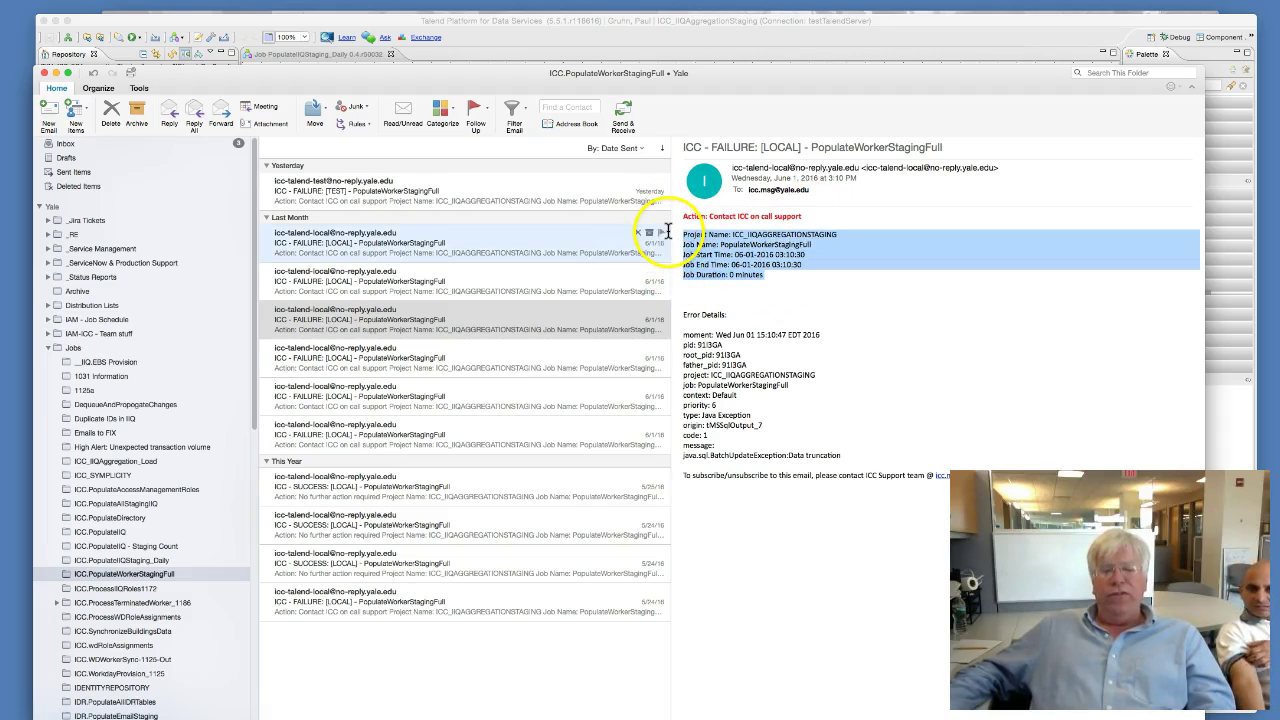
{"action": "left_click", "coordinate": [757, 395]}
{"action": "left_click_drag", "start_coordinate": [852, 463], "coordinate": [661, 315]}
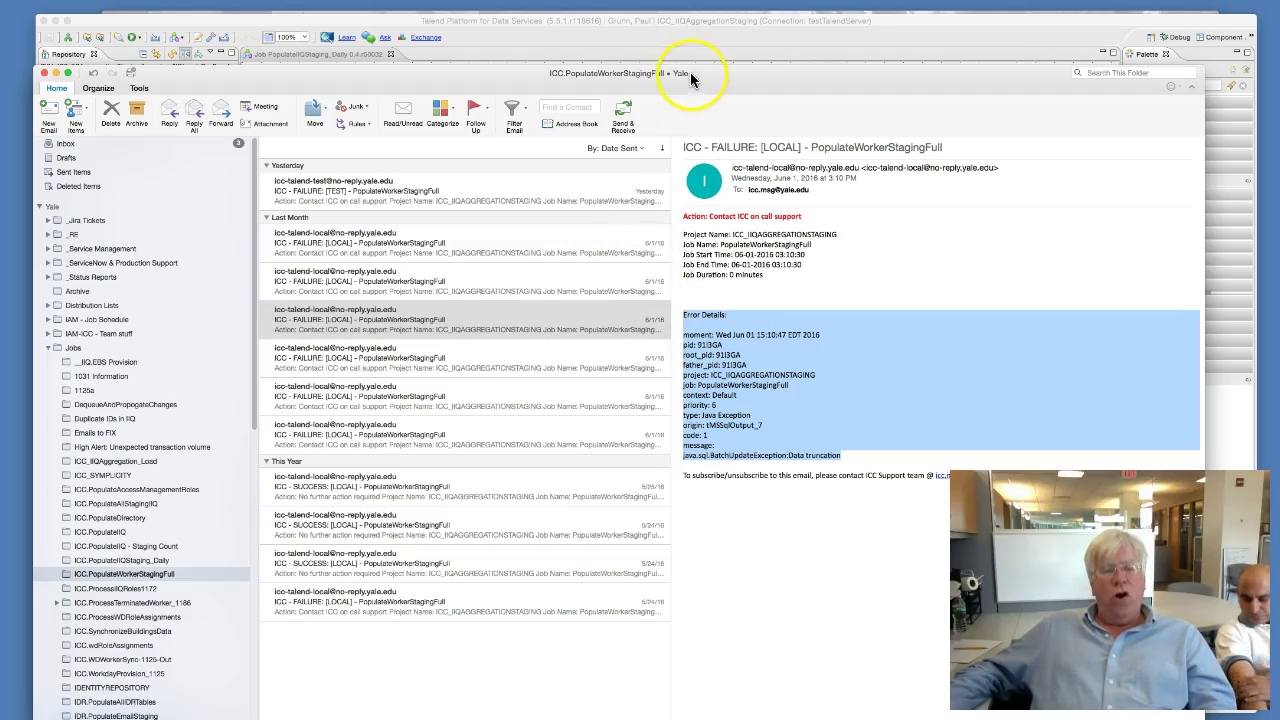
Switch to Talend and inspect tPrejob_1, tSetGlobalVar_1, yuSetEmailContext_1 and the success and failure send-mail components in the daily job
{"action": "left_click_drag", "start_coordinate": [727, 72], "coordinate": [724, 310]}
{"action": "left_click", "coordinate": [680, 268]}
{"action": "left_click", "coordinate": [965, 372]}
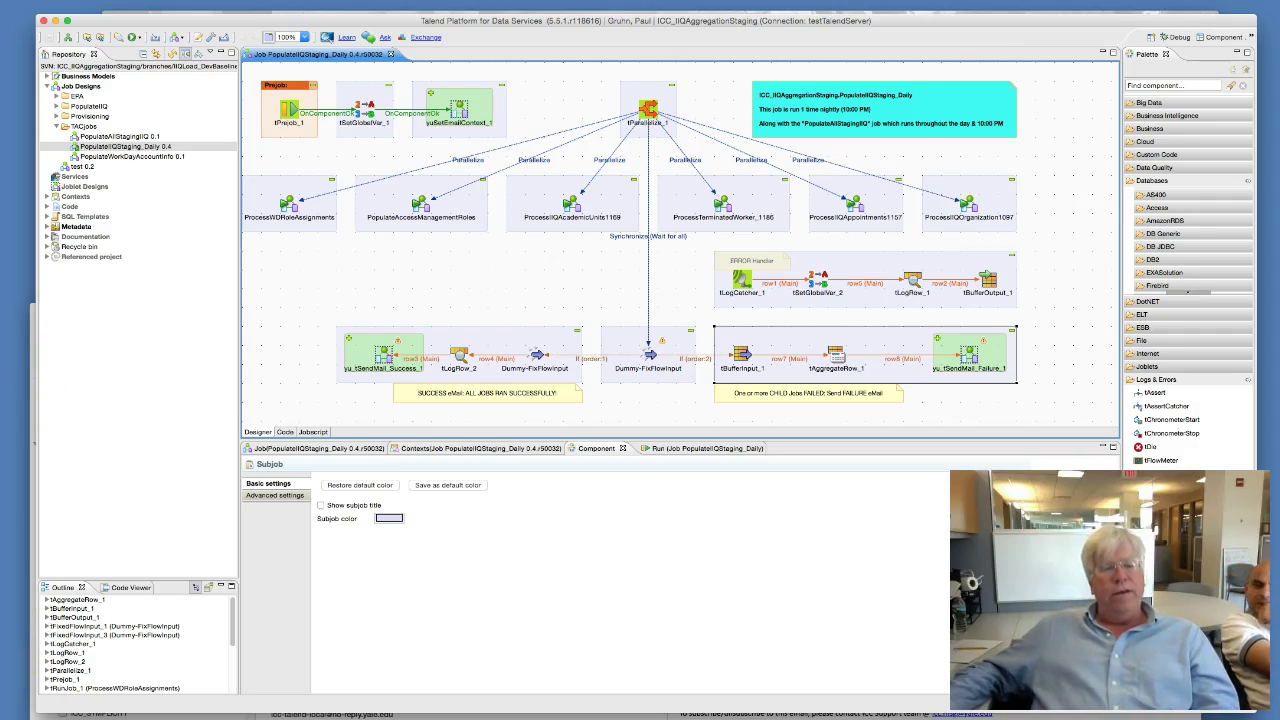
{"action": "left_click", "coordinate": [289, 105]}
{"action": "left_click", "coordinate": [365, 113]}
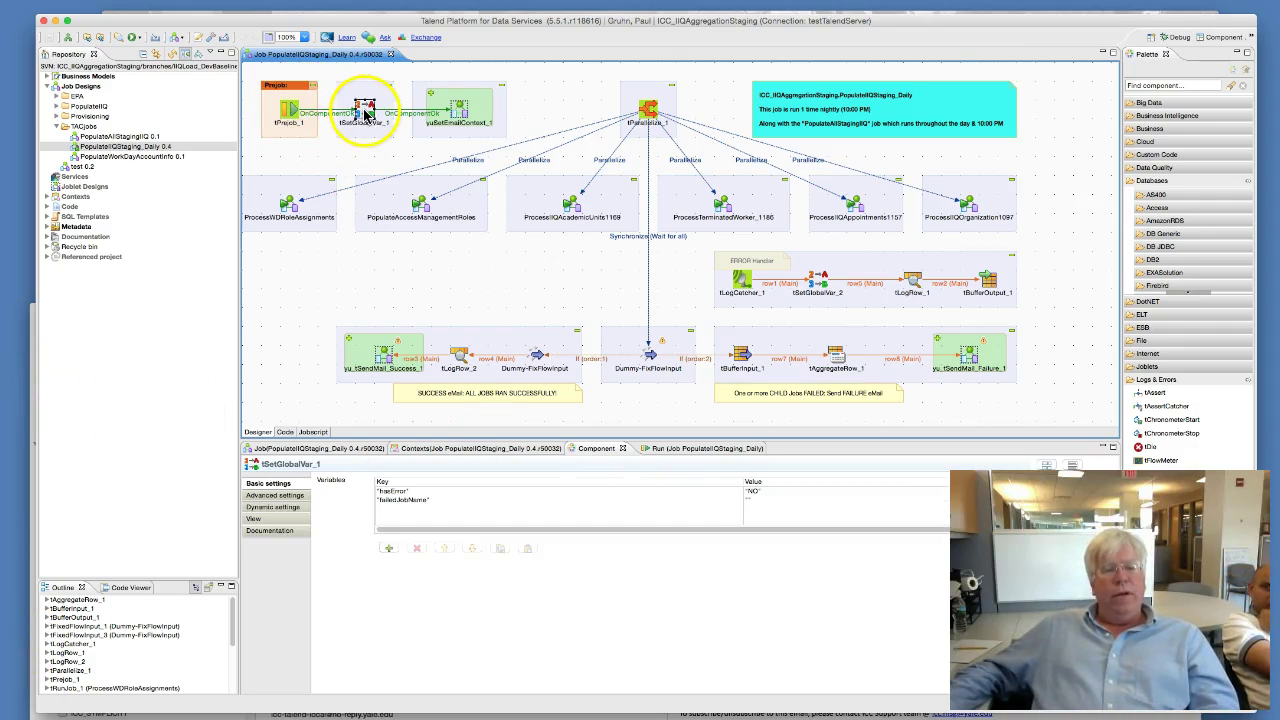
{"action": "left_click", "coordinate": [460, 111]}
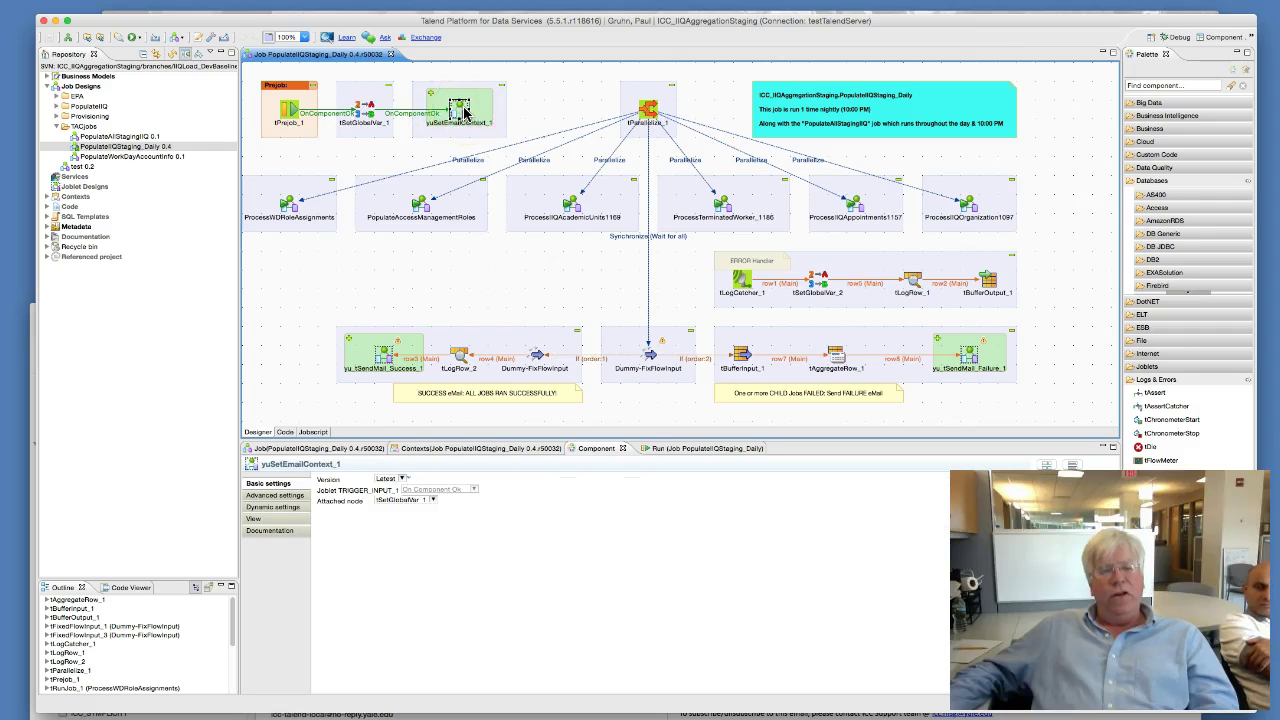
{"action": "left_click", "coordinate": [382, 355]}
{"action": "left_click", "coordinate": [950, 355]}
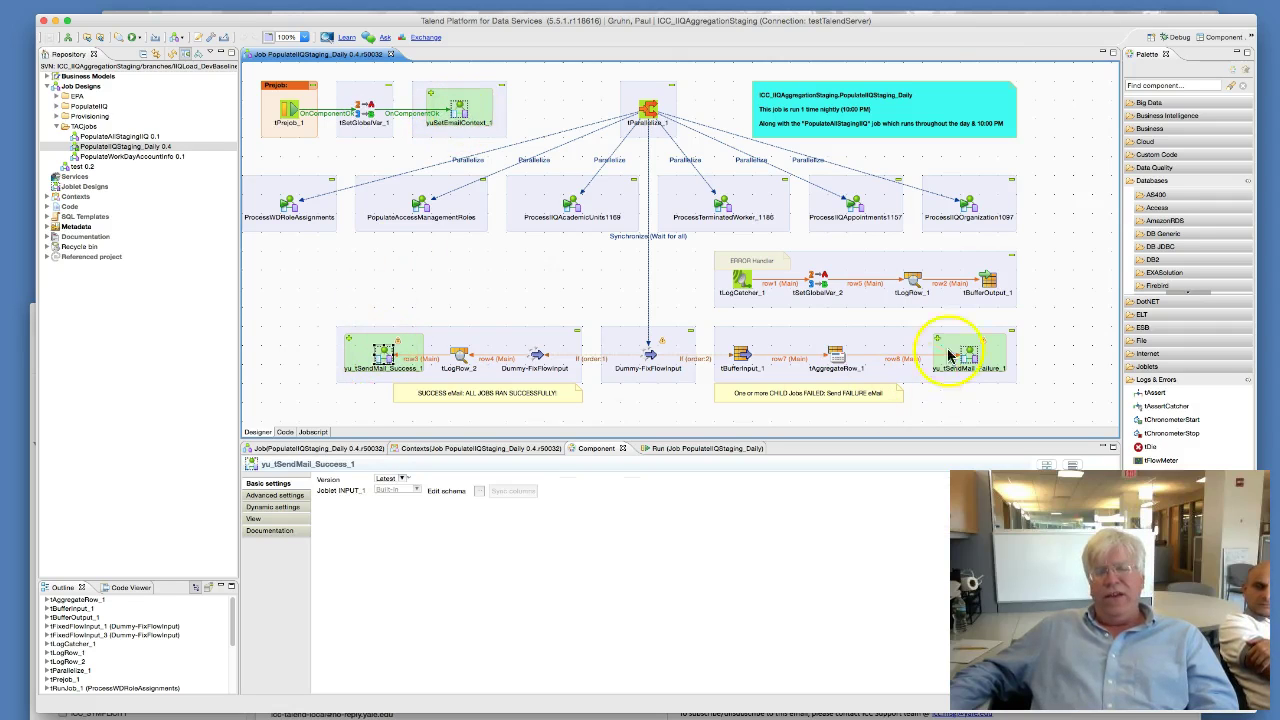
Select the ERROR Handler components, shift the SUCCESS eMail note slightly left on the canvas, and select the FAILURE eMail note
{"action": "left_click_drag", "start_coordinate": [695, 250], "coordinate": [1020, 323]}
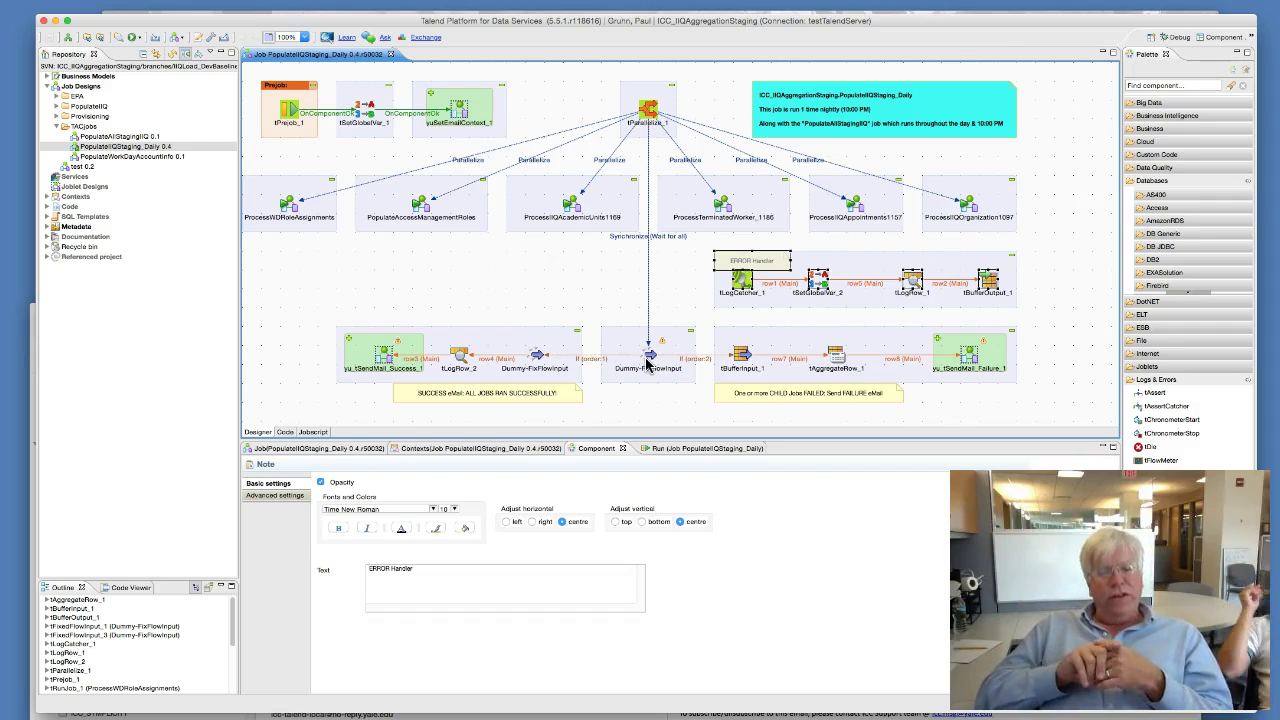
{"action": "left_click", "coordinate": [445, 405]}
{"action": "left_click", "coordinate": [562, 397]}
{"action": "left_click_drag", "start_coordinate": [562, 397], "coordinate": [546, 398]}
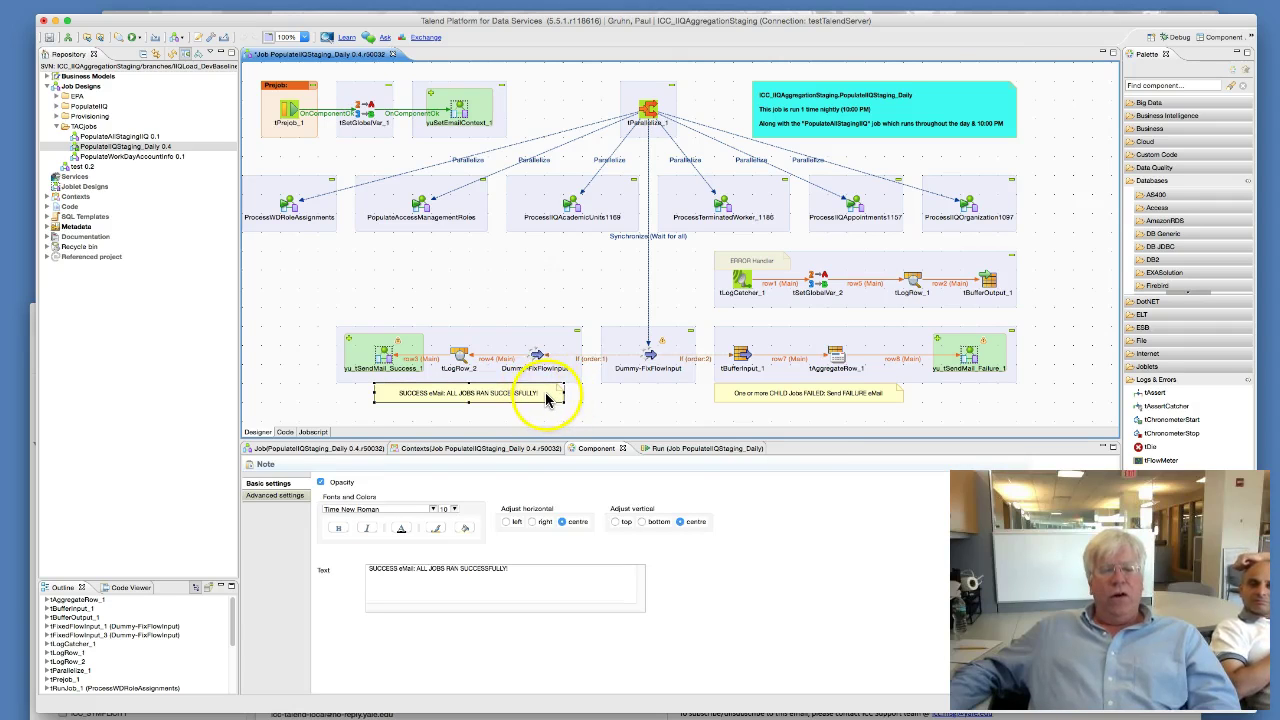
{"action": "left_click", "coordinate": [752, 394]}
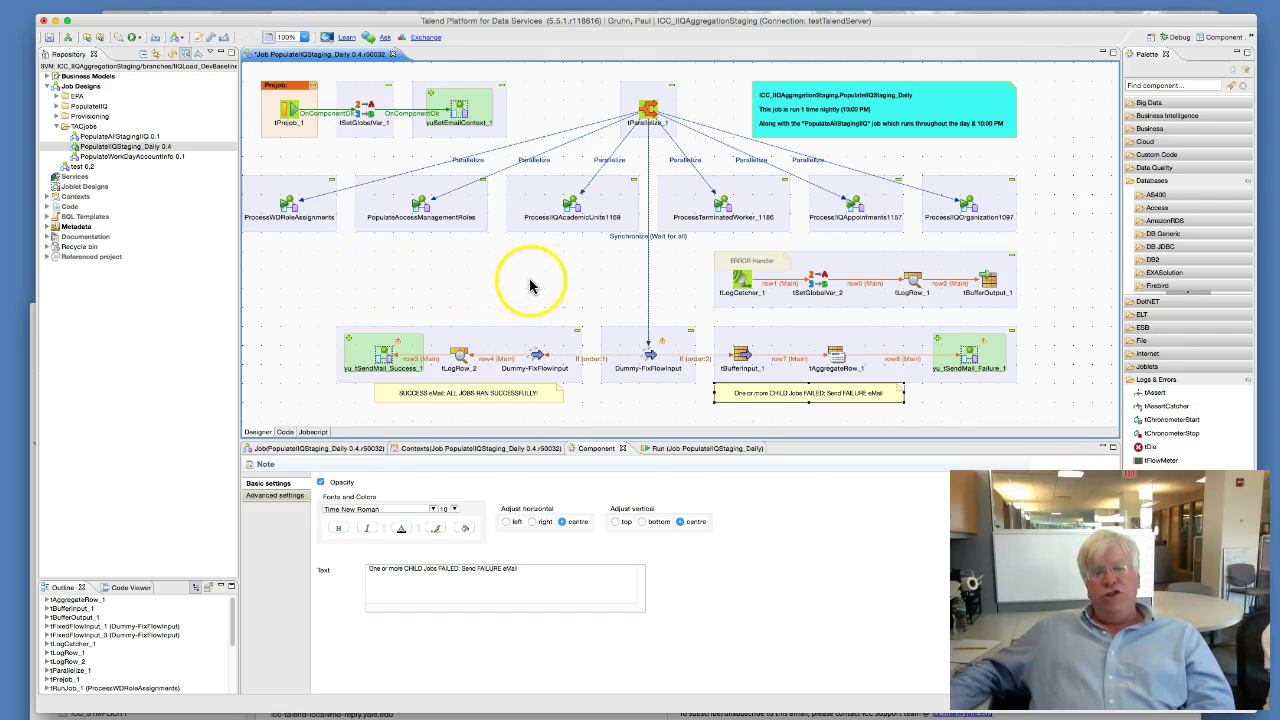
Locate ProcessTerminatedWorker_1186 in the repository under PopulateIIQ, Workday, worker, and open that child job from the daily job design
{"action": "left_click", "coordinate": [721, 206]}
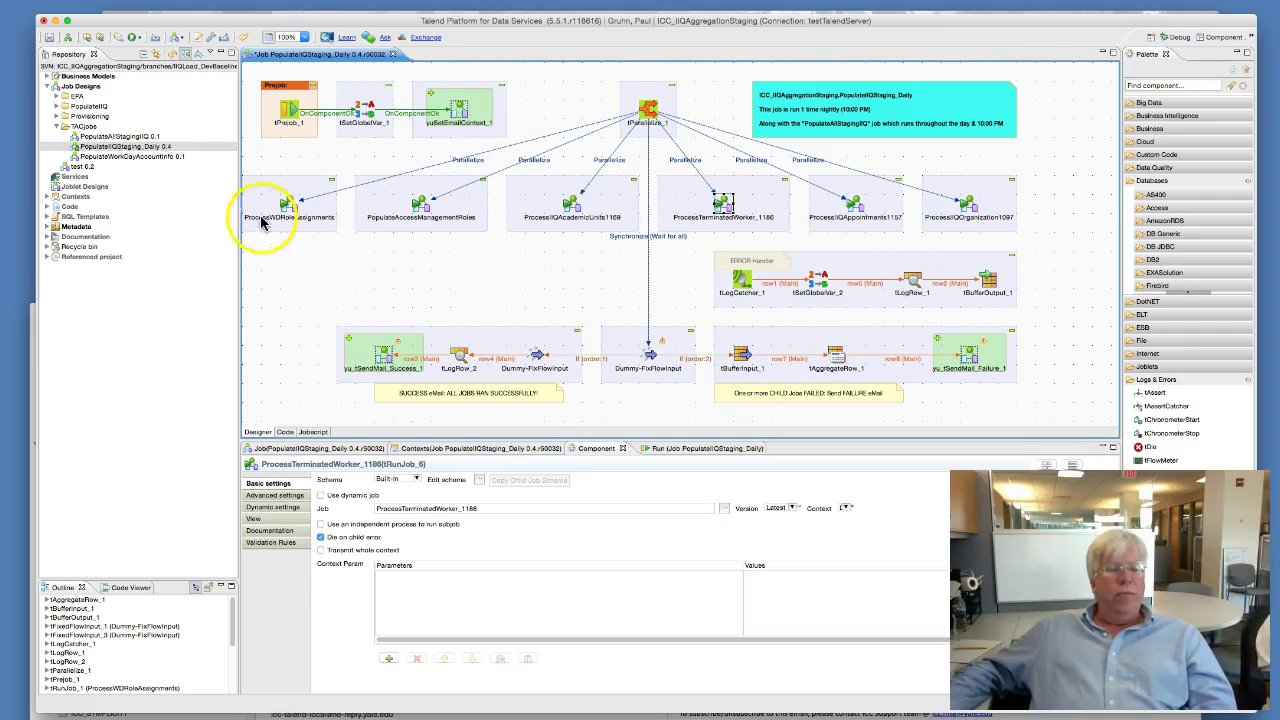
{"action": "left_click", "coordinate": [56, 106]}
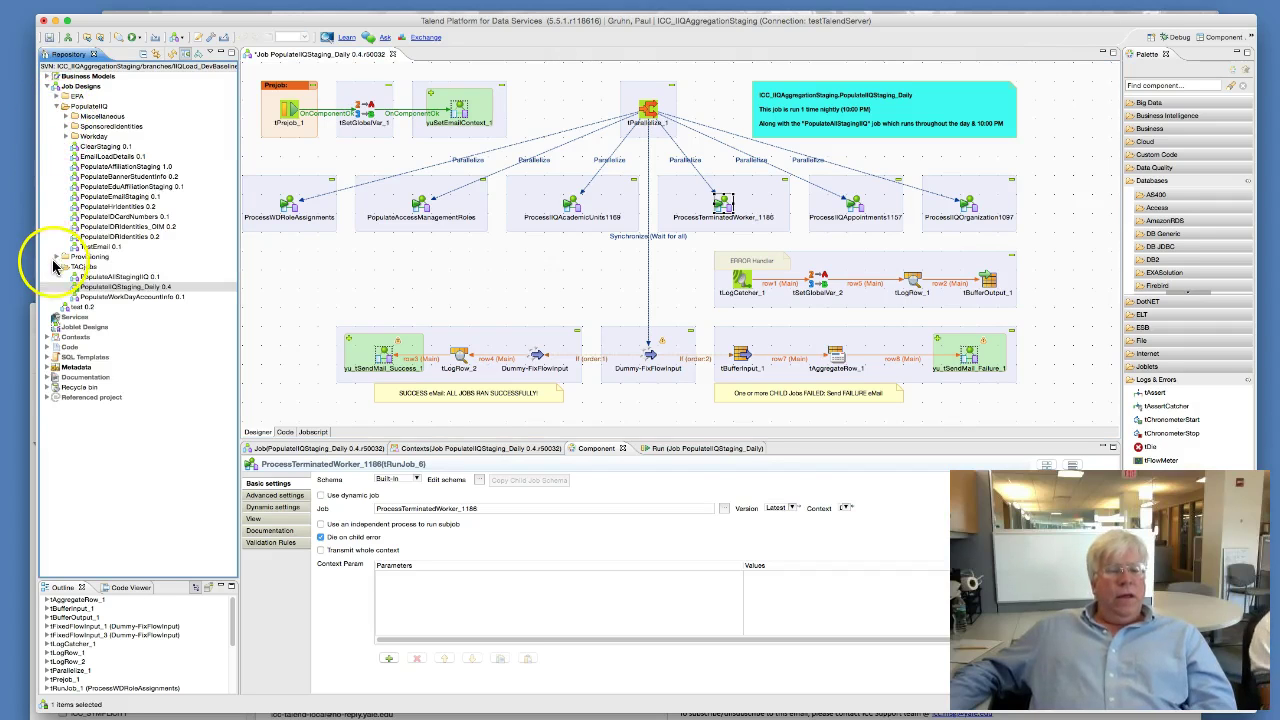
{"action": "left_click", "coordinate": [65, 137]}
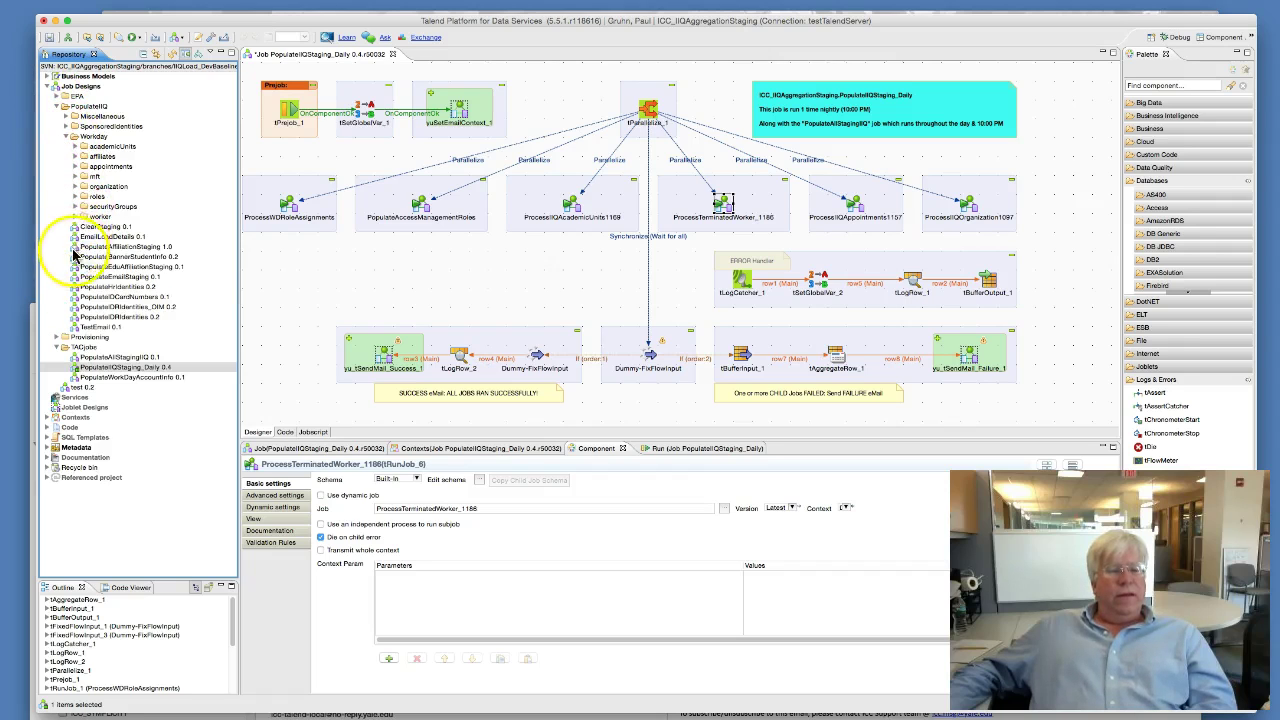
{"action": "left_click", "coordinate": [76, 217]}
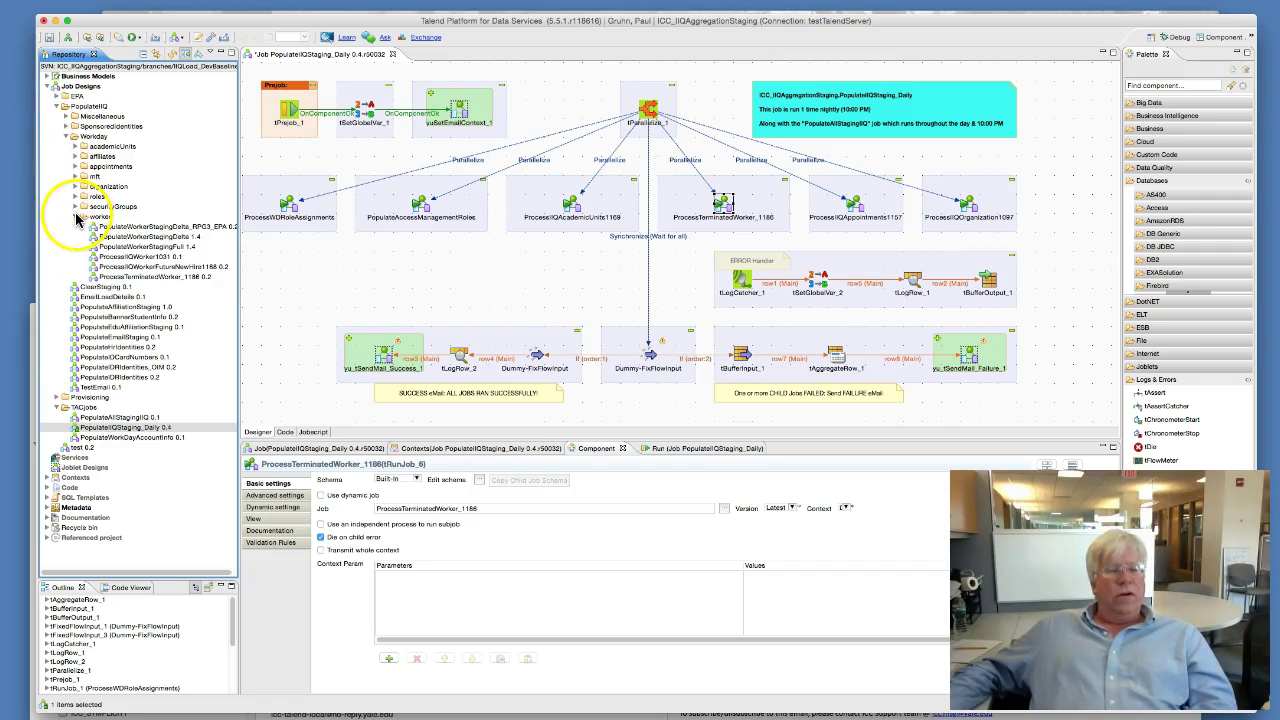
{"action": "left_click", "coordinate": [138, 277]}
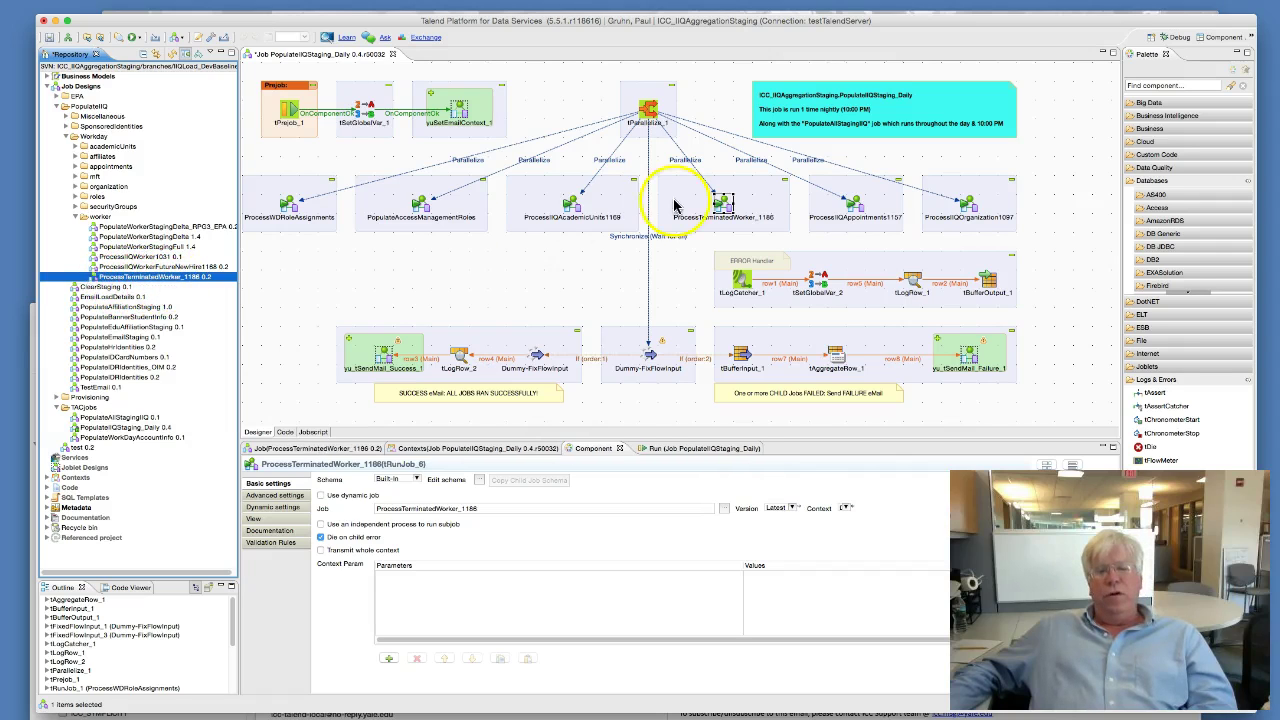
{"action": "left_click", "coordinate": [723, 204]}
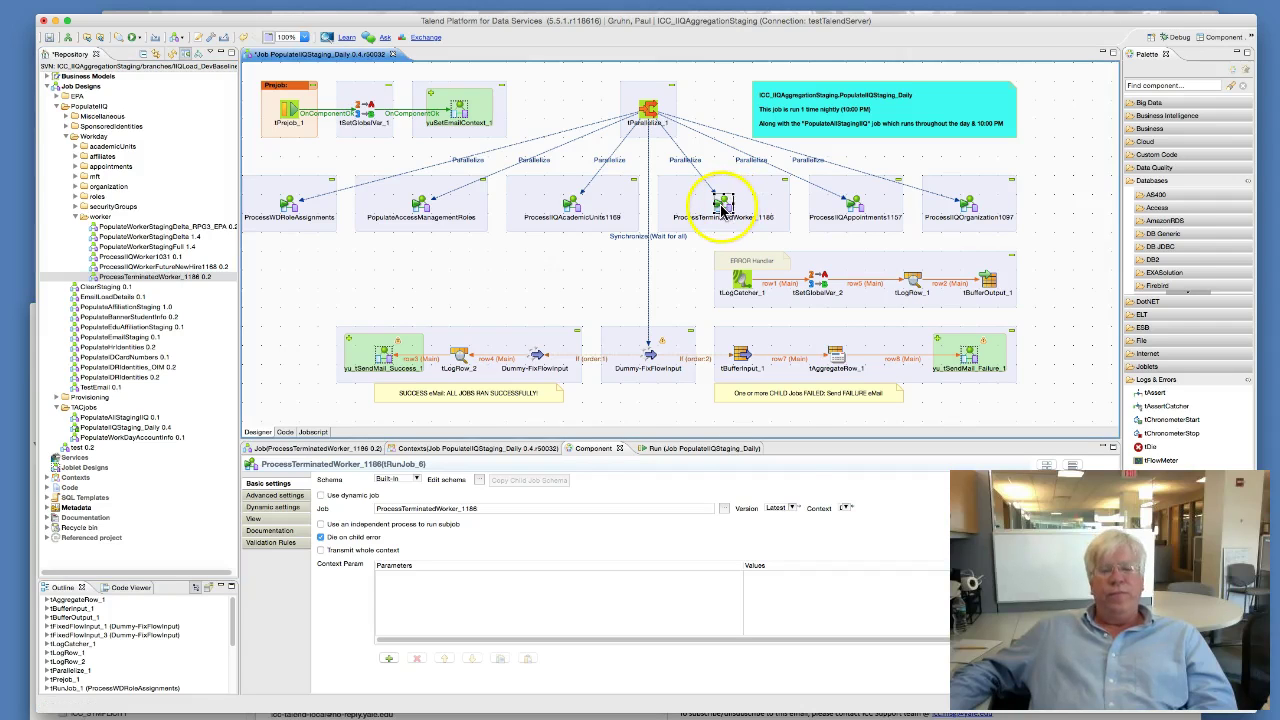
{"action": "double_click", "coordinate": [723, 204]}
{"action": "left_click", "coordinate": [845, 163]}
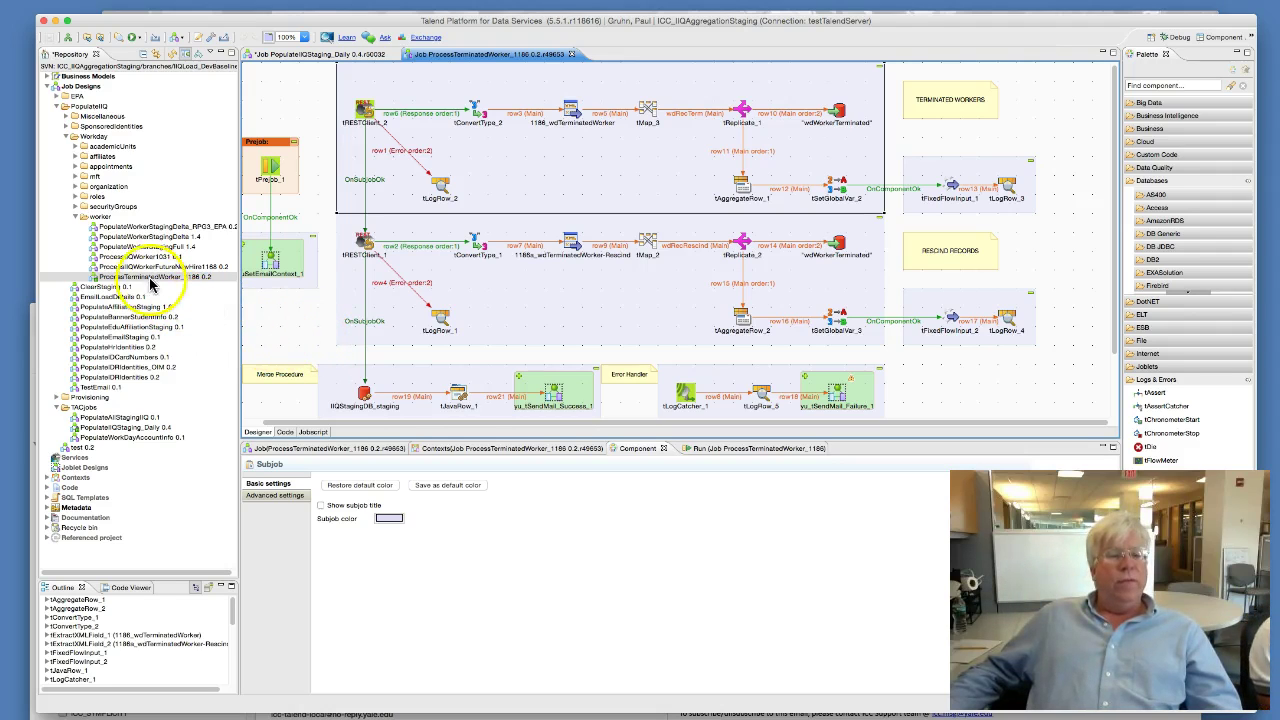
Expand the Workday roles folder in the repository and open the ProcessWDRoleAssignments child job from the PopulateIIQStaging_Daily design
{"action": "left_click", "coordinate": [77, 197]}
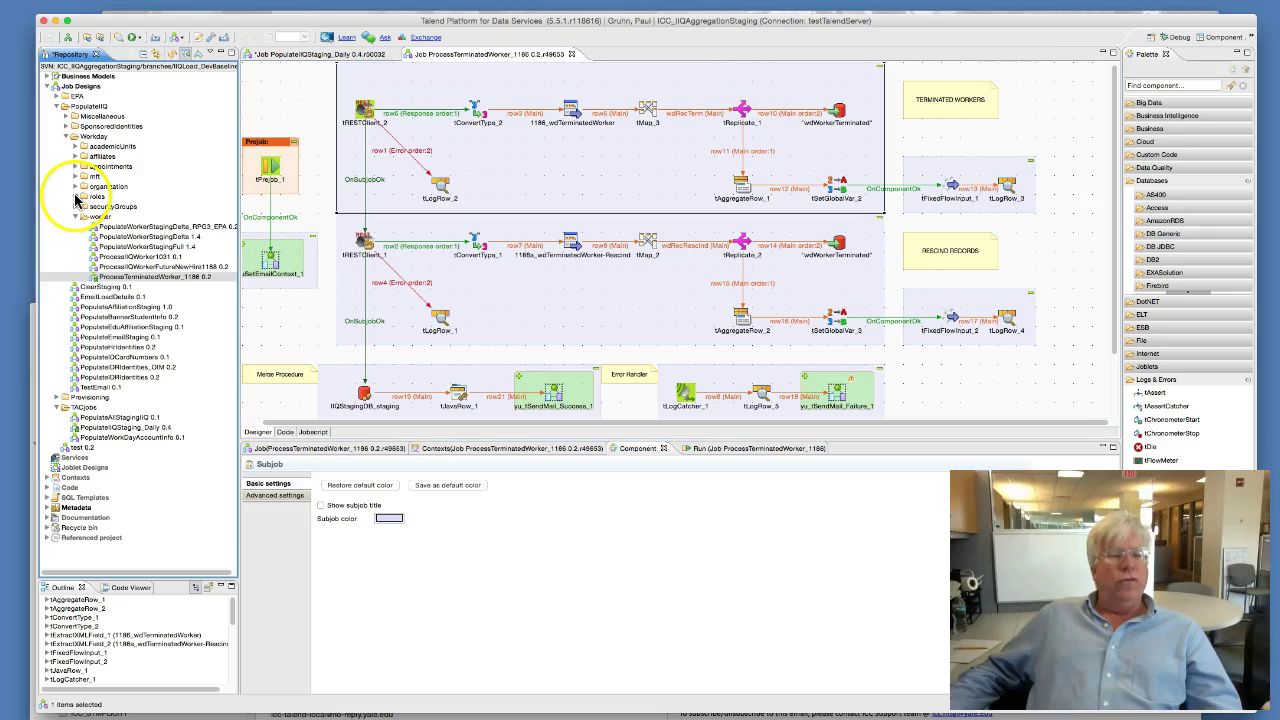
{"action": "left_click", "coordinate": [318, 55]}
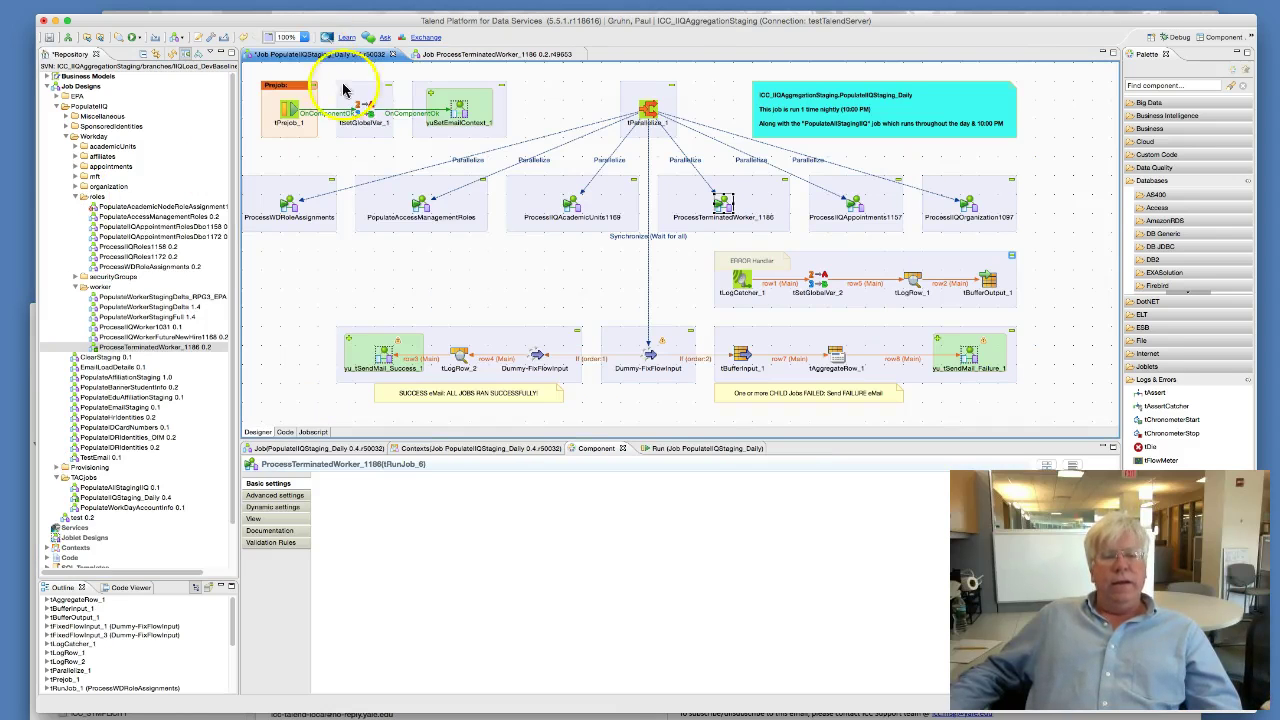
{"action": "left_click", "coordinate": [287, 206]}
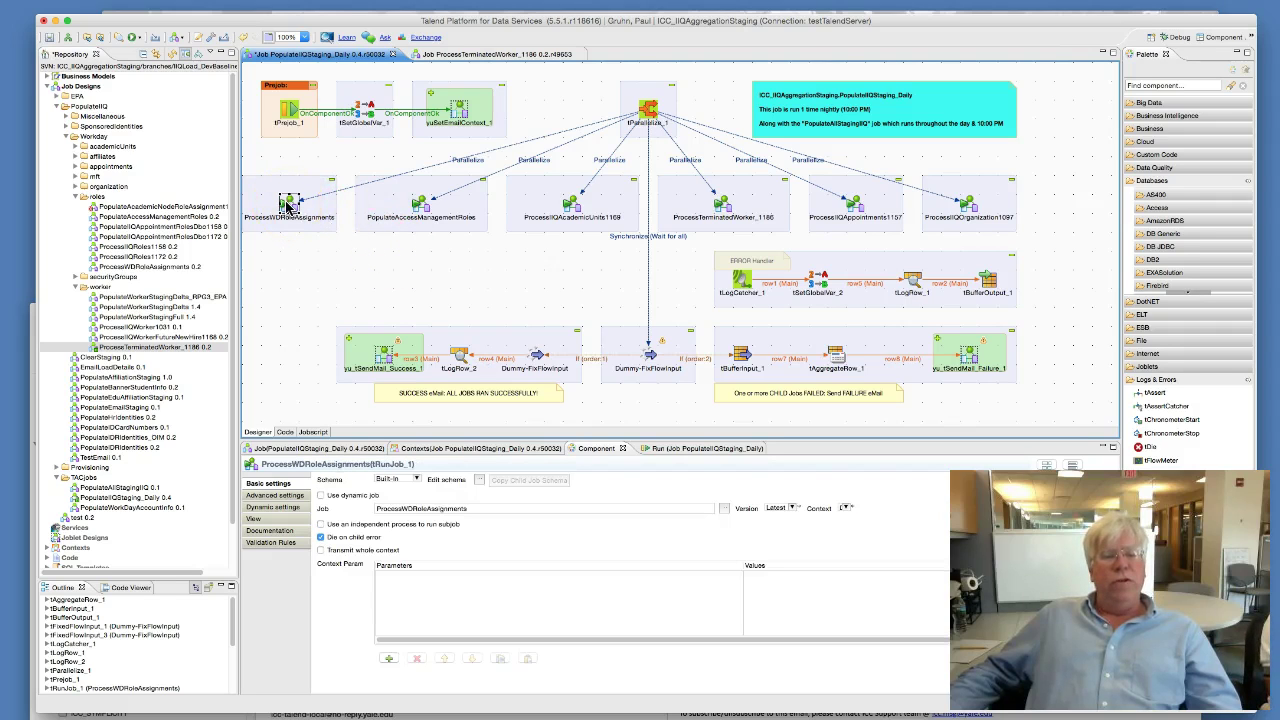
{"action": "double_click", "coordinate": [287, 206]}
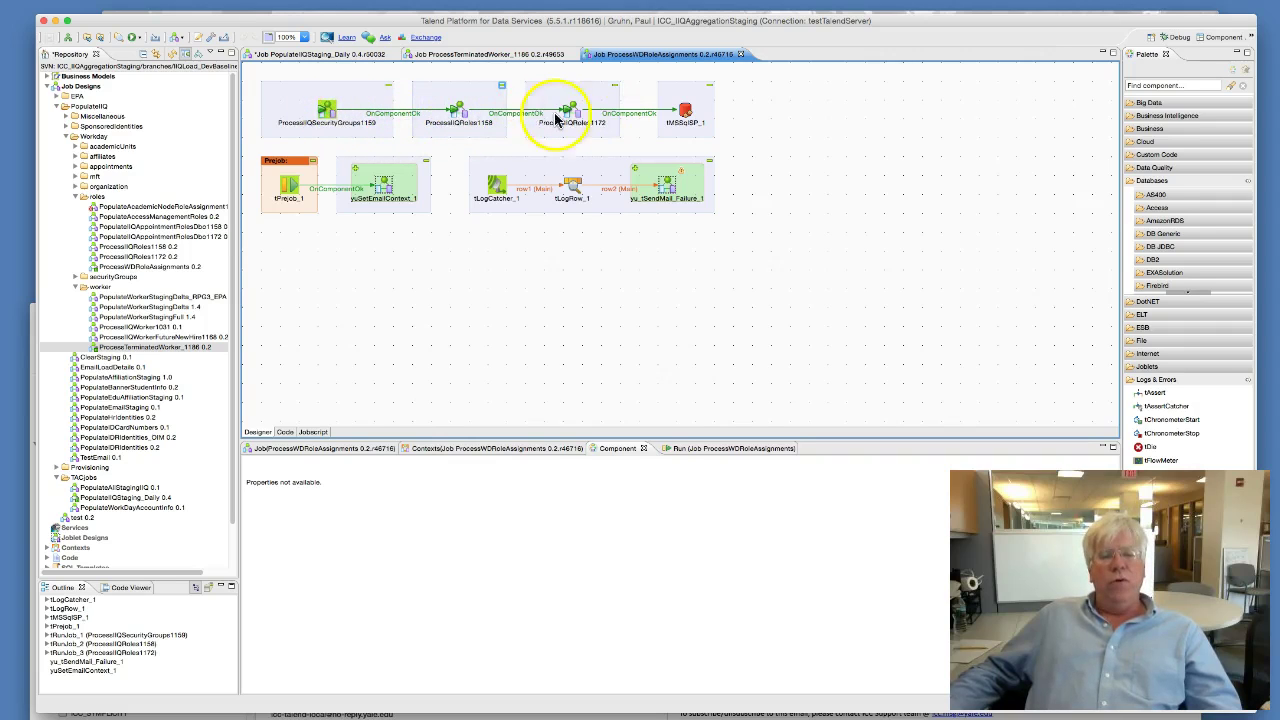
Open the nested ProcessIIQSecurityGroups1159 job and inspect its getMFTfiles component's settings
{"action": "left_click", "coordinate": [326, 112]}
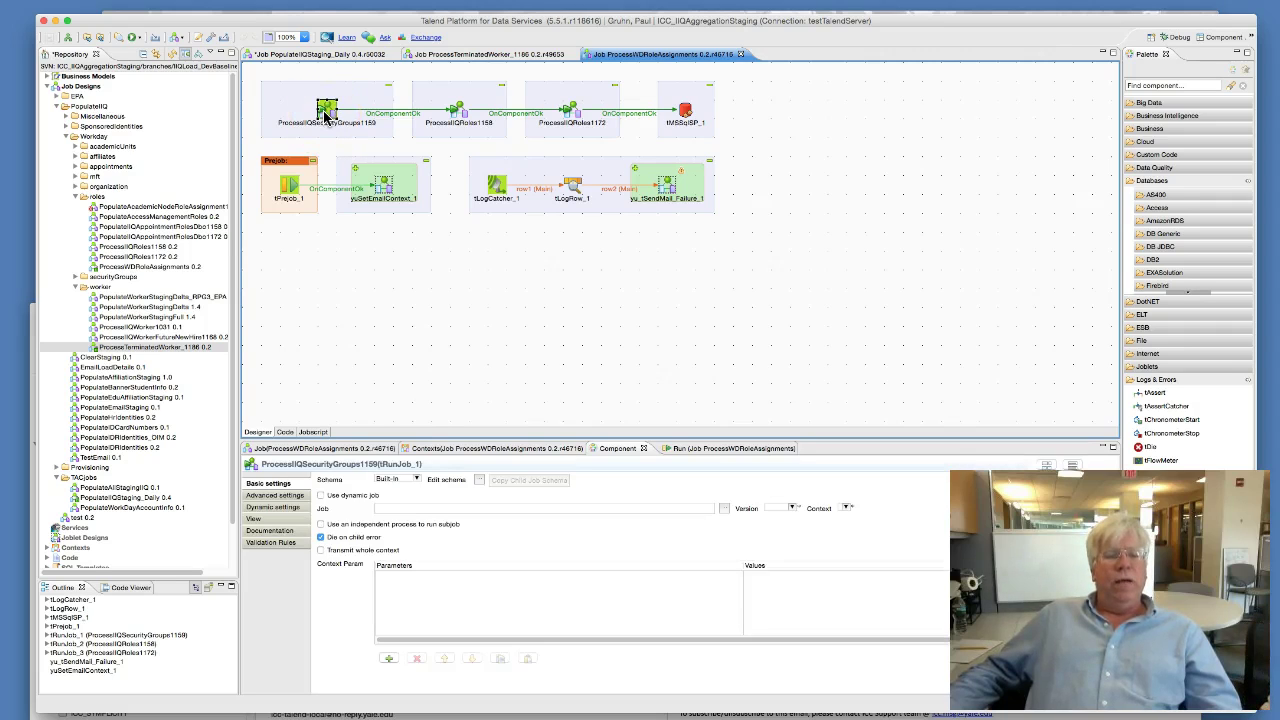
{"action": "double_click", "coordinate": [326, 114]}
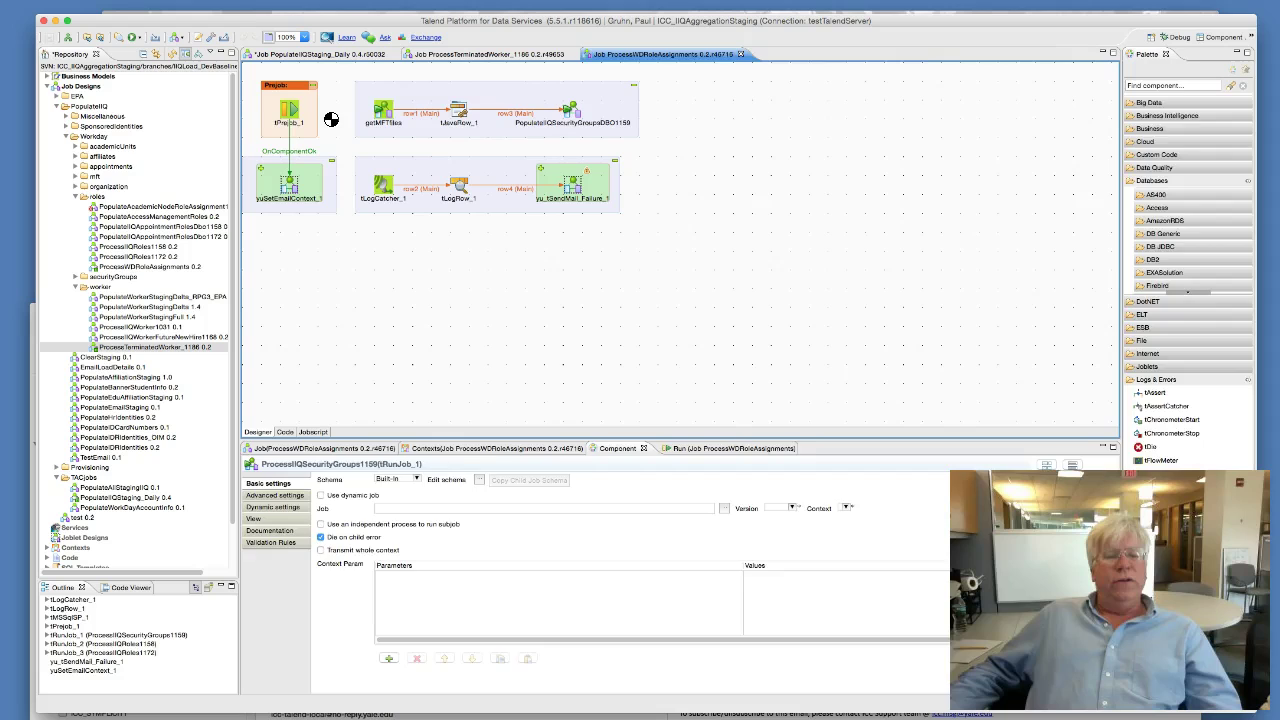
{"action": "left_click", "coordinate": [384, 118]}
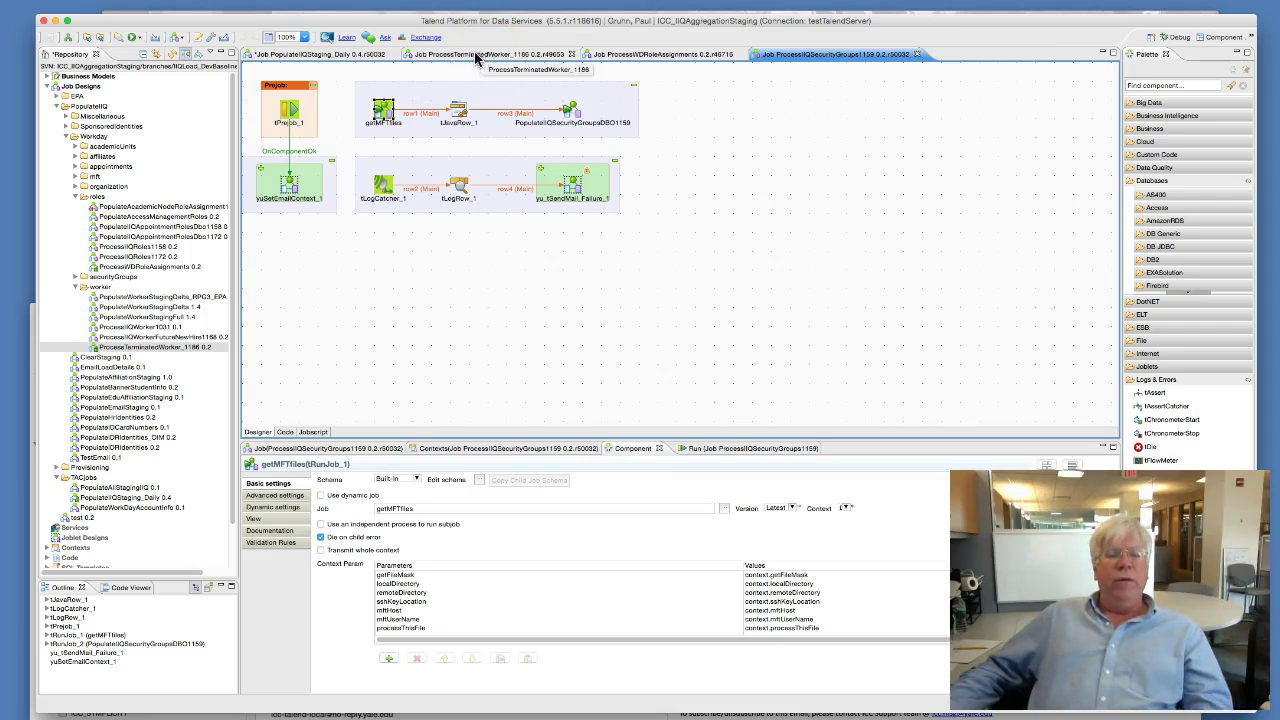
Return to PopulateIIQStaging_Daily, reopen ProcessWDRoleAssignments, and trace its chain from ProcessIIQSecurityGroups1159 to ProcessIIQRoles1158
{"action": "left_click", "coordinate": [358, 56]}
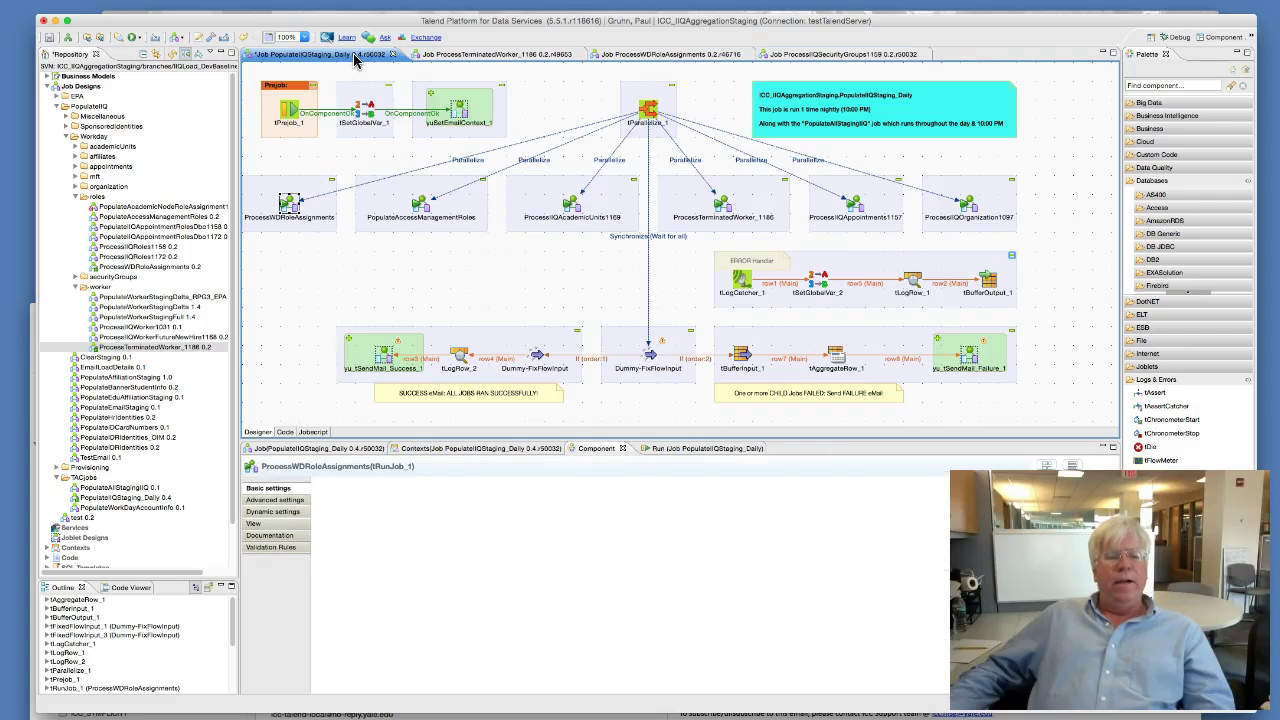
{"action": "left_click", "coordinate": [308, 205]}
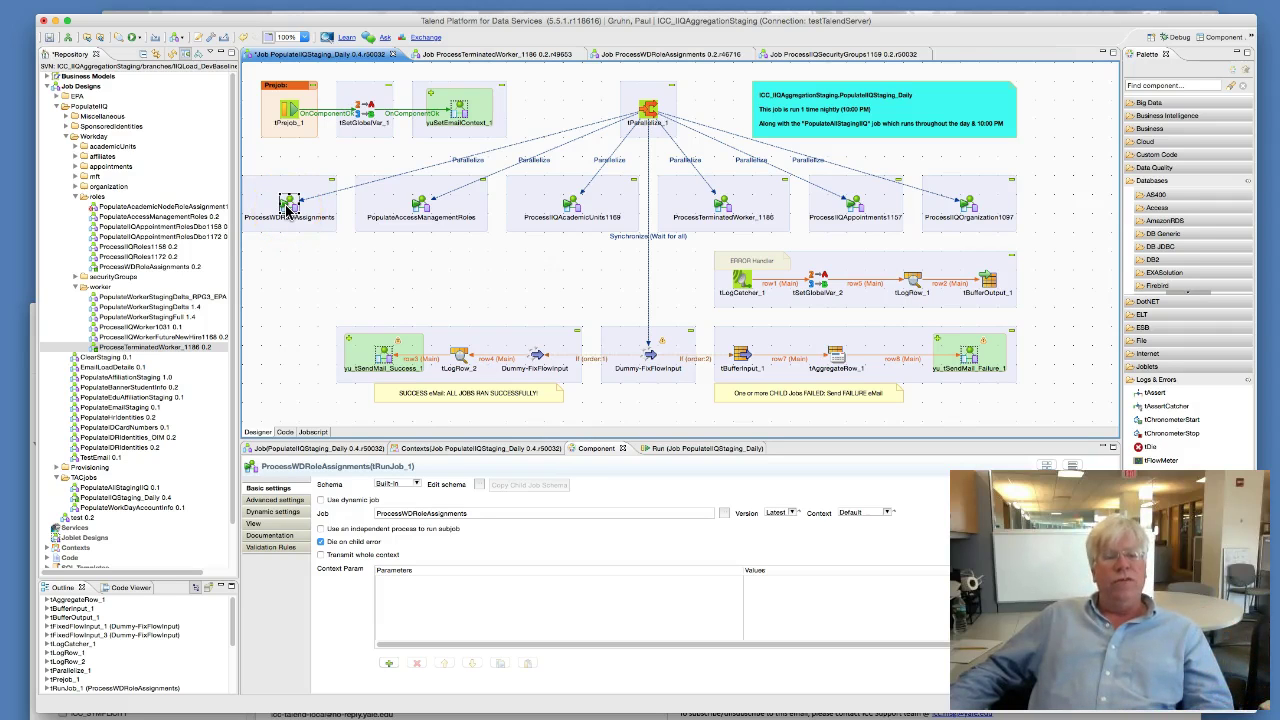
{"action": "double_click", "coordinate": [287, 207]}
{"action": "left_click", "coordinate": [318, 118]}
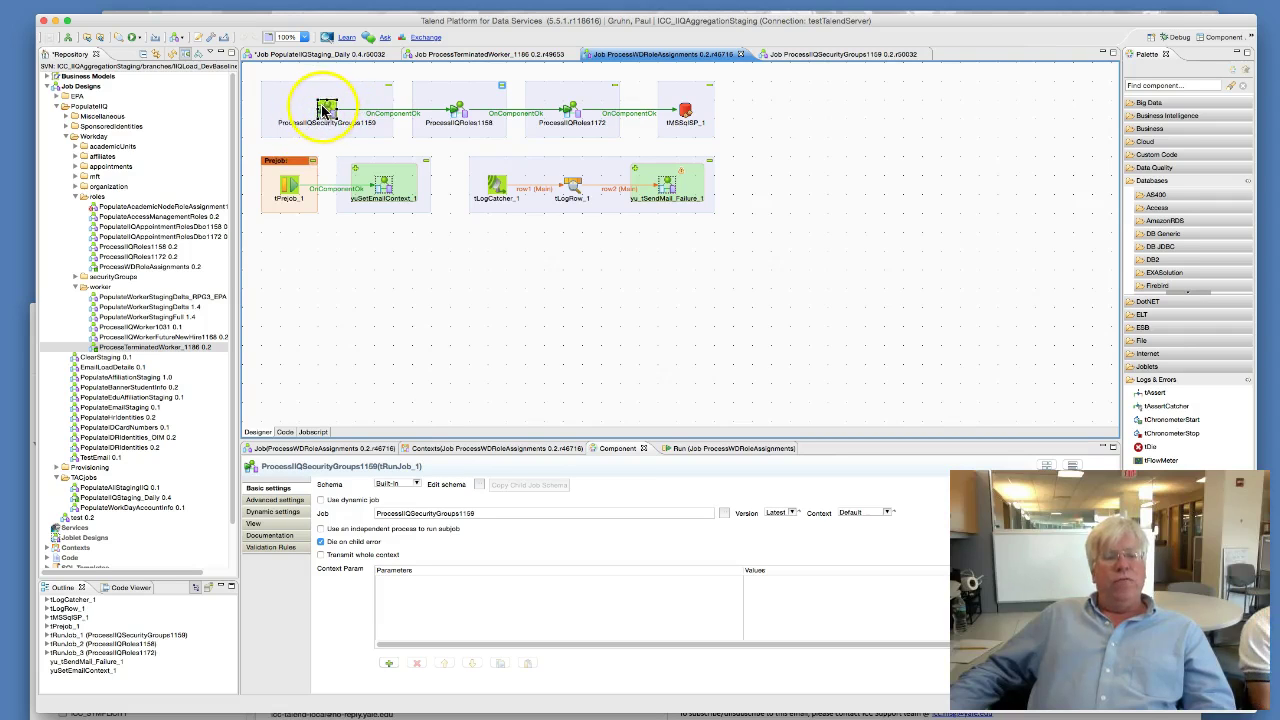
{"action": "left_click", "coordinate": [457, 109]}
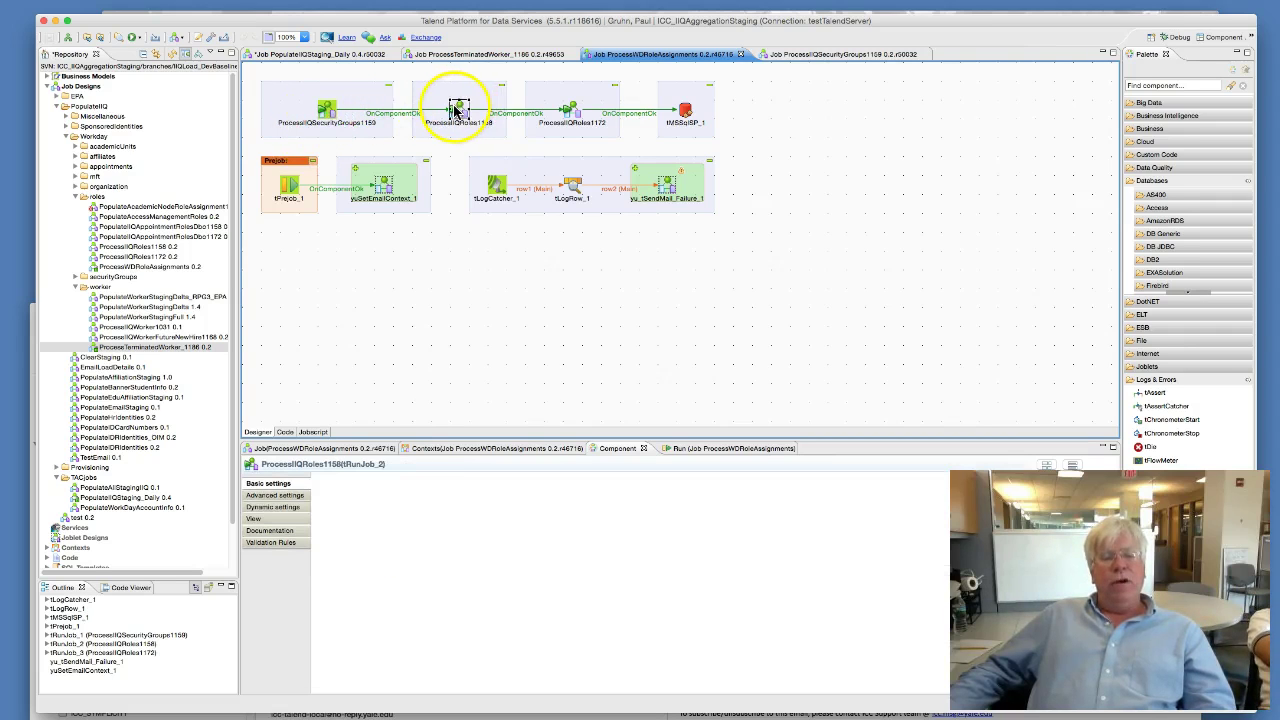
Inspect the settings of the ProcessIIQRoles1172 and tMSSqlSP_1 components that end the ProcessWDRoleAssignments chain
{"action": "left_click", "coordinate": [573, 108]}
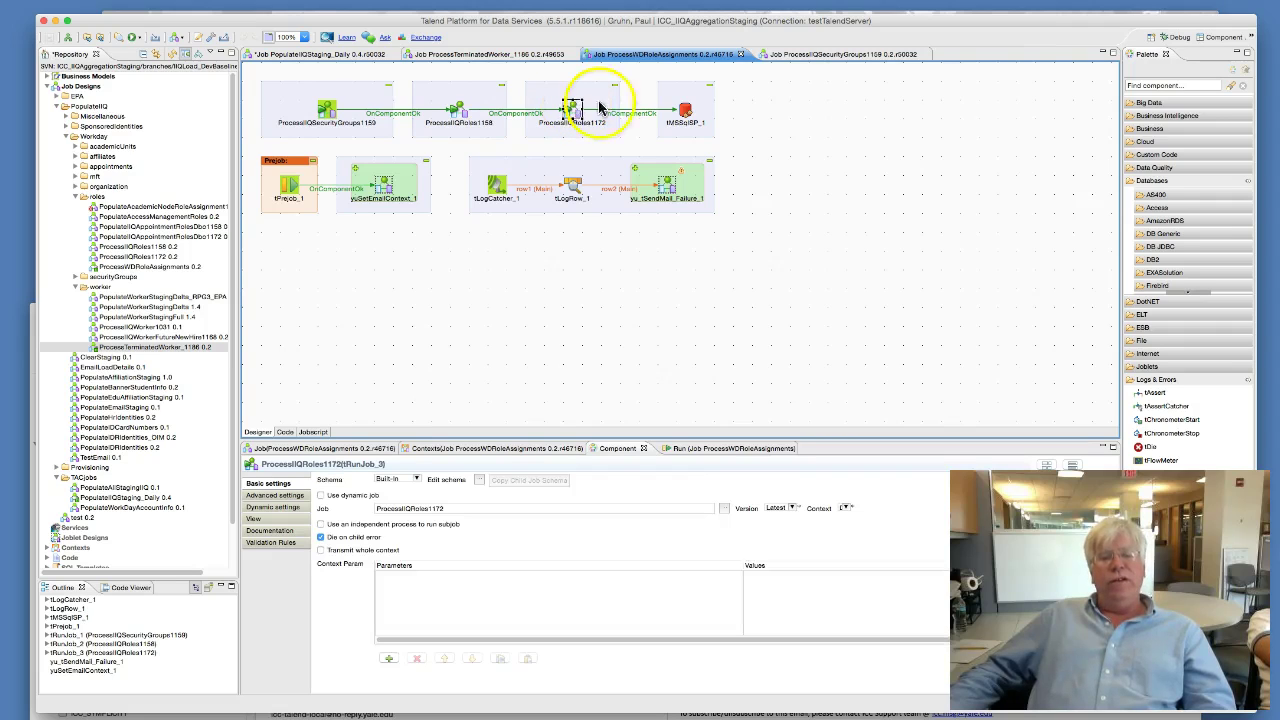
{"action": "left_click", "coordinate": [685, 112]}
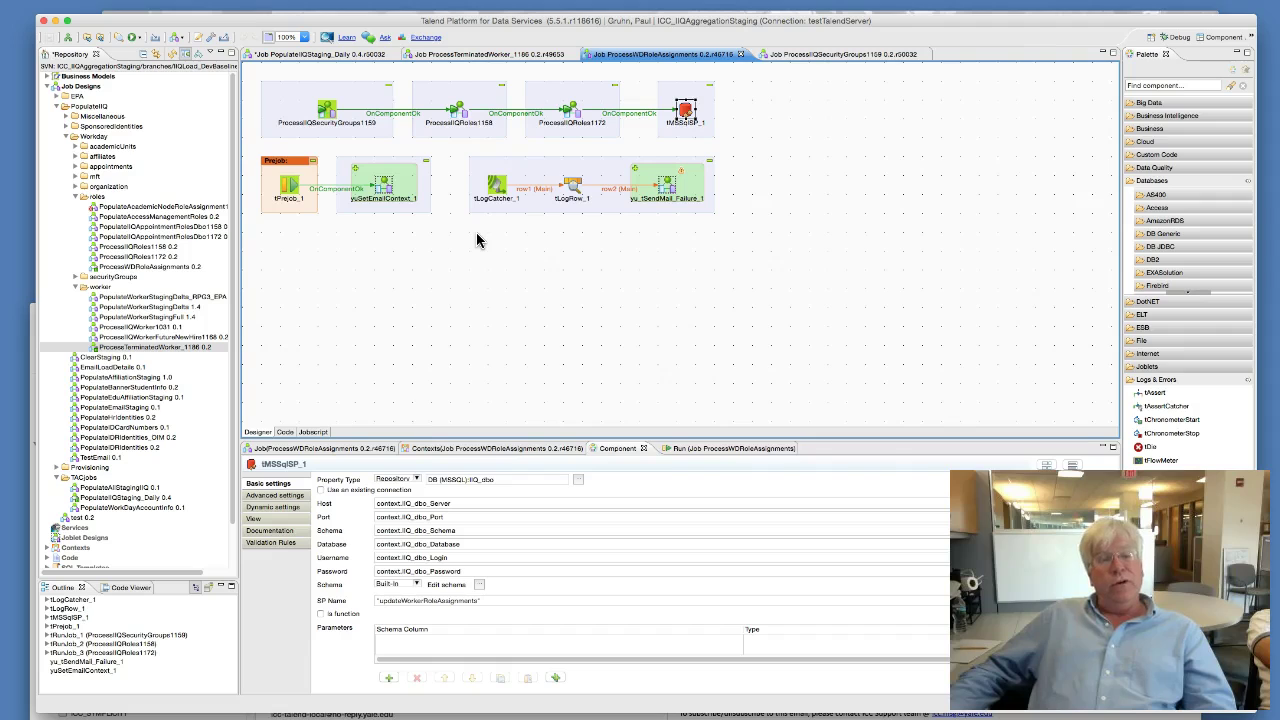
Return to PopulateIIQStaging_Daily and highlight its prejob, success email and ERROR Handler flows
{"action": "left_click", "coordinate": [310, 55]}
{"action": "left_click_drag", "start_coordinate": [290, 138], "coordinate": [529, 168]}
{"action": "left_click_drag", "start_coordinate": [290, 316], "coordinate": [437, 392]}
{"action": "left_click", "coordinate": [666, 420]}
{"action": "left_click_drag", "start_coordinate": [703, 269], "coordinate": [1046, 316]}
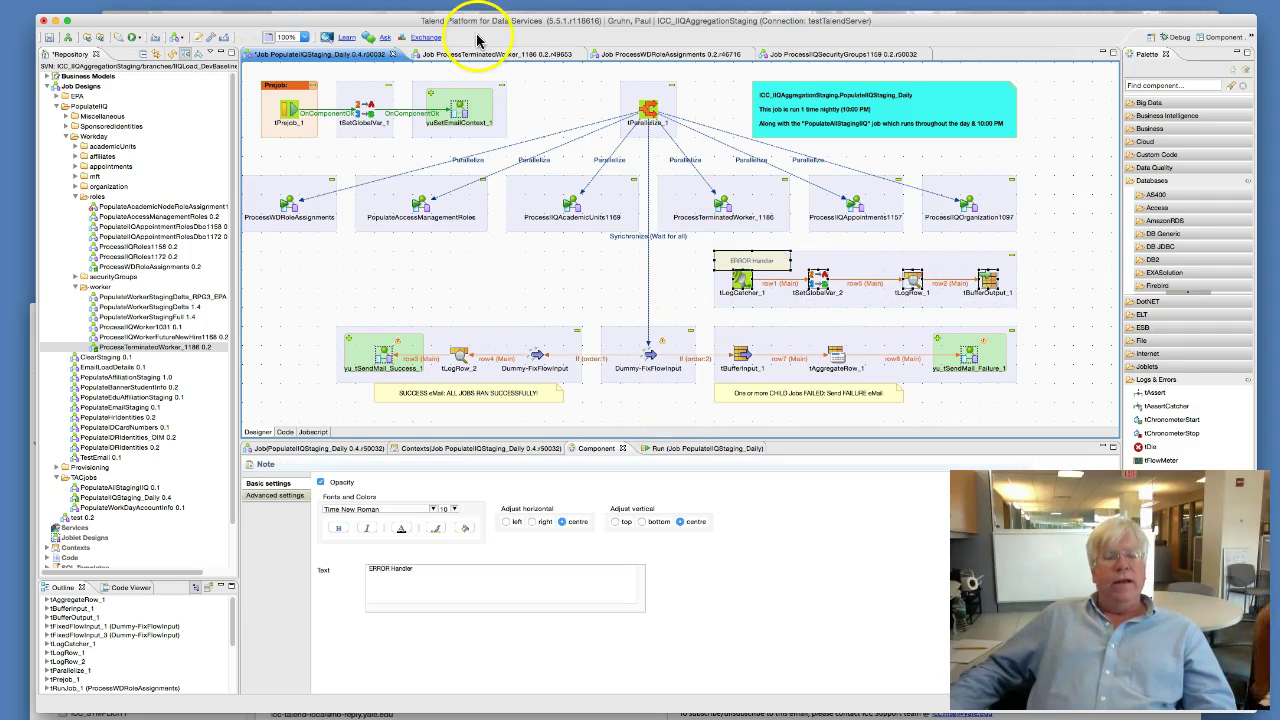
Switch to ProcessWDRoleAssignments and highlight its prejob email-context flow and its tLogCatcher failure-email flow
{"action": "left_click", "coordinate": [646, 57]}
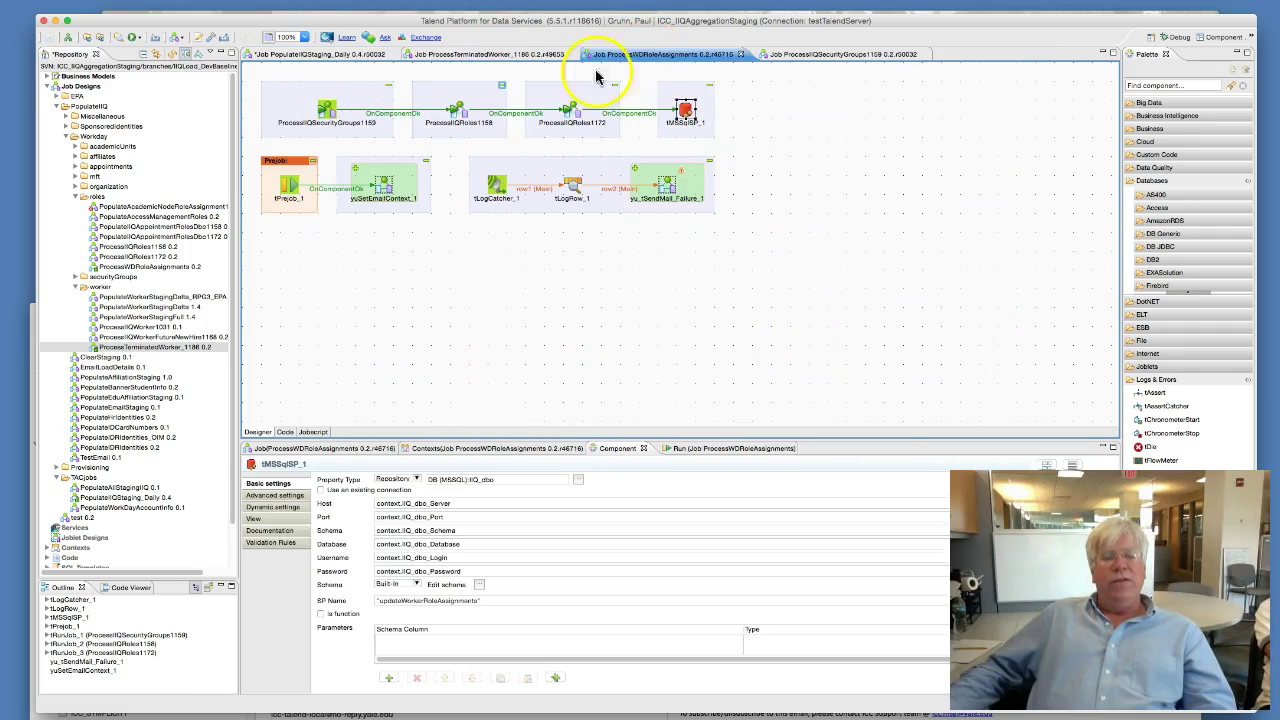
{"action": "left_click", "coordinate": [366, 268]}
{"action": "left_click_drag", "start_coordinate": [438, 222], "coordinate": [253, 148]}
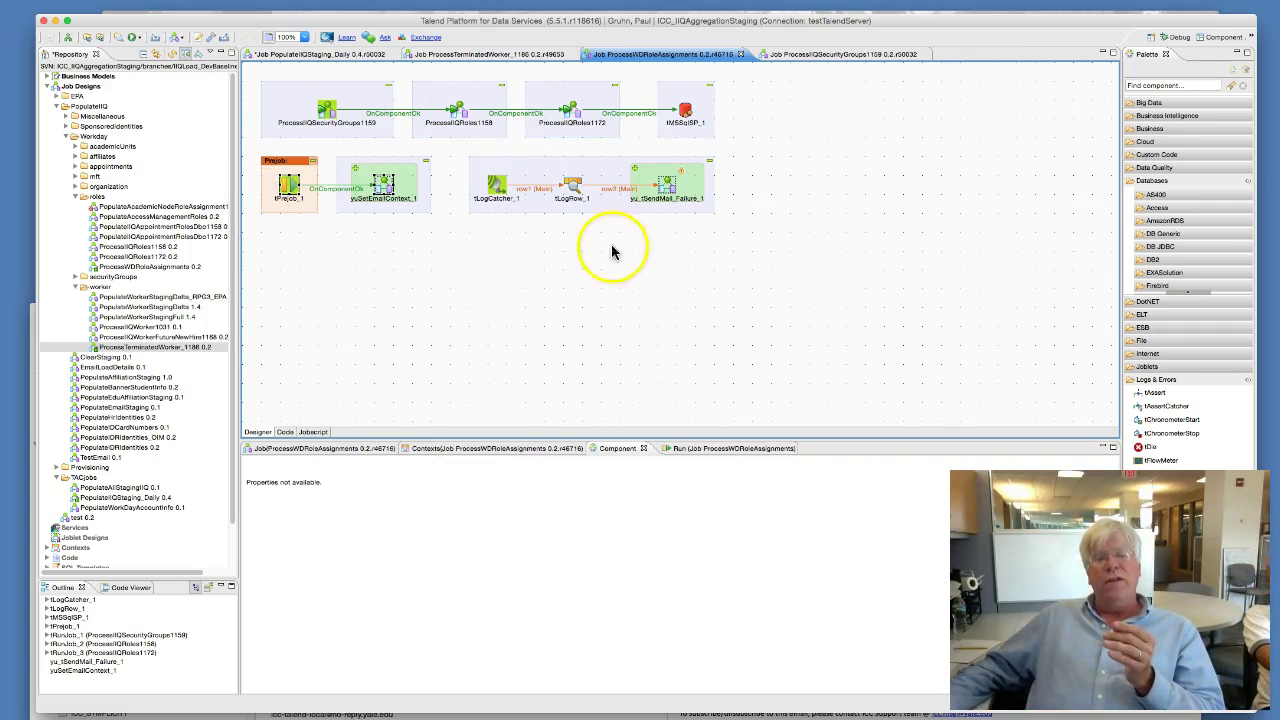
{"action": "left_click_drag", "start_coordinate": [462, 157], "coordinate": [763, 223]}
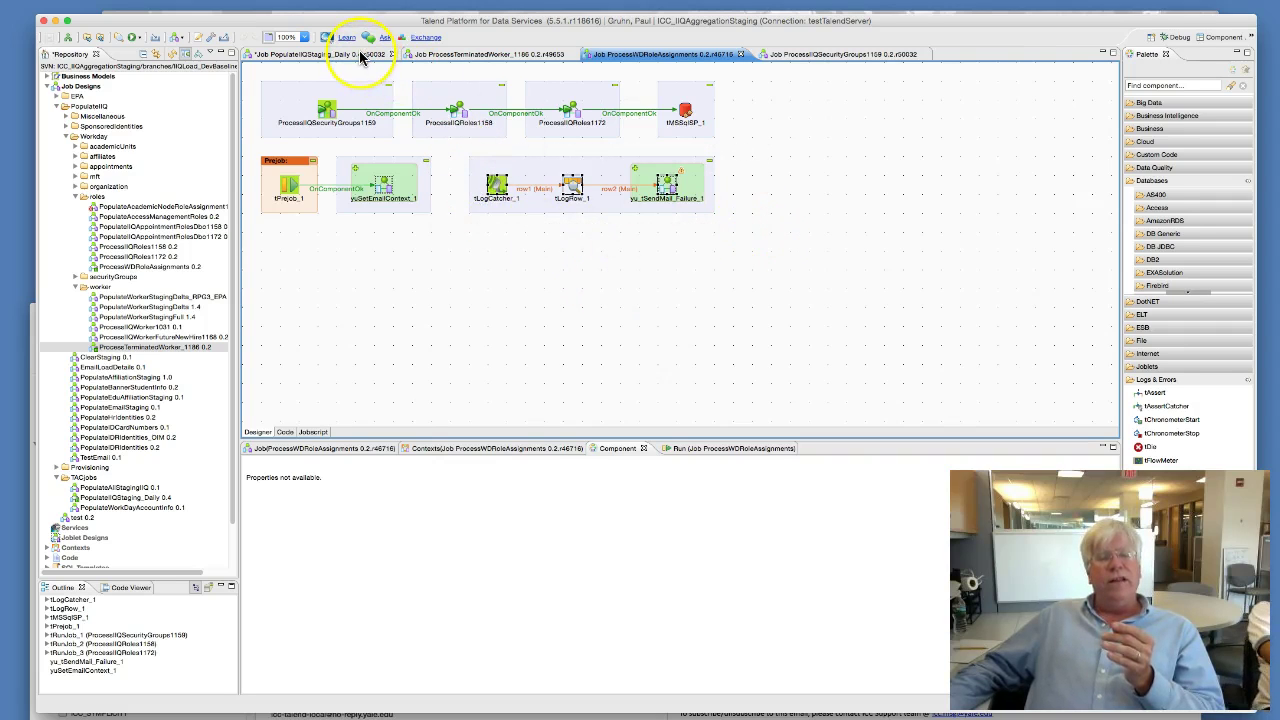
Compare PopulateIIQStaging_Daily with ProcessWDRoleAssignments, highlighting the child job's own prejob and failure-email flows once more
{"action": "left_click", "coordinate": [362, 56]}
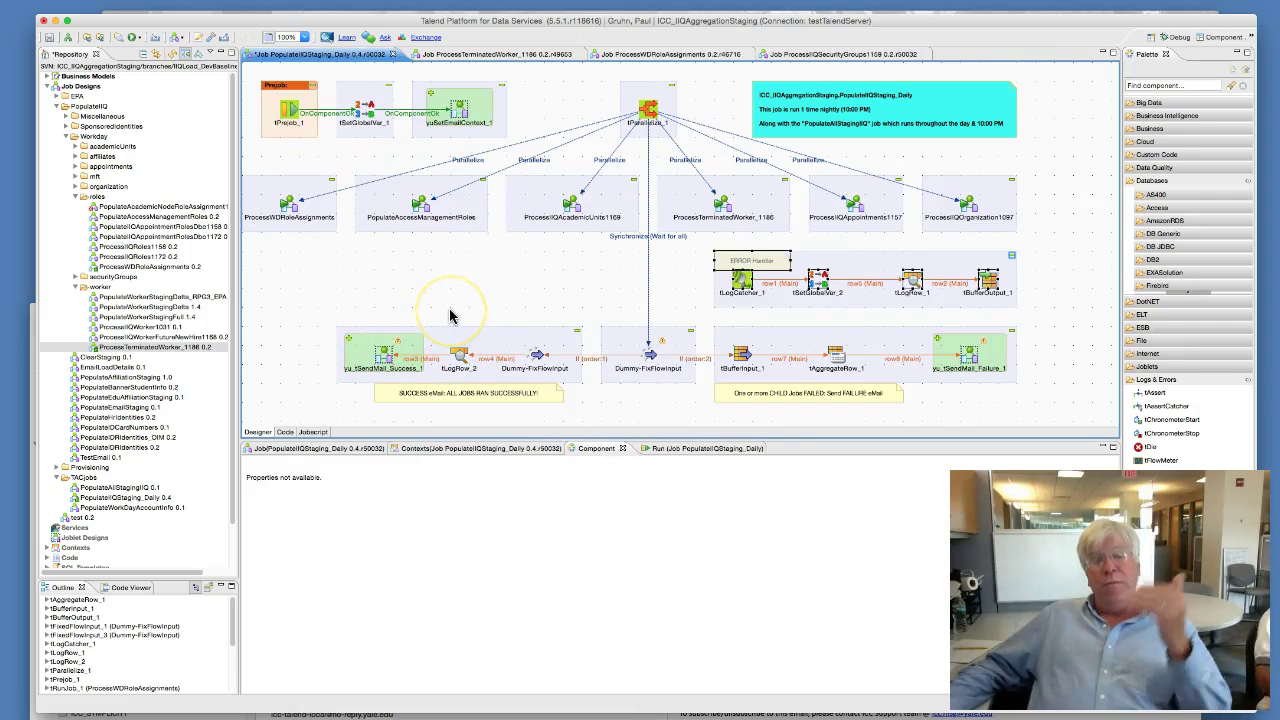
{"action": "left_click", "coordinate": [640, 56]}
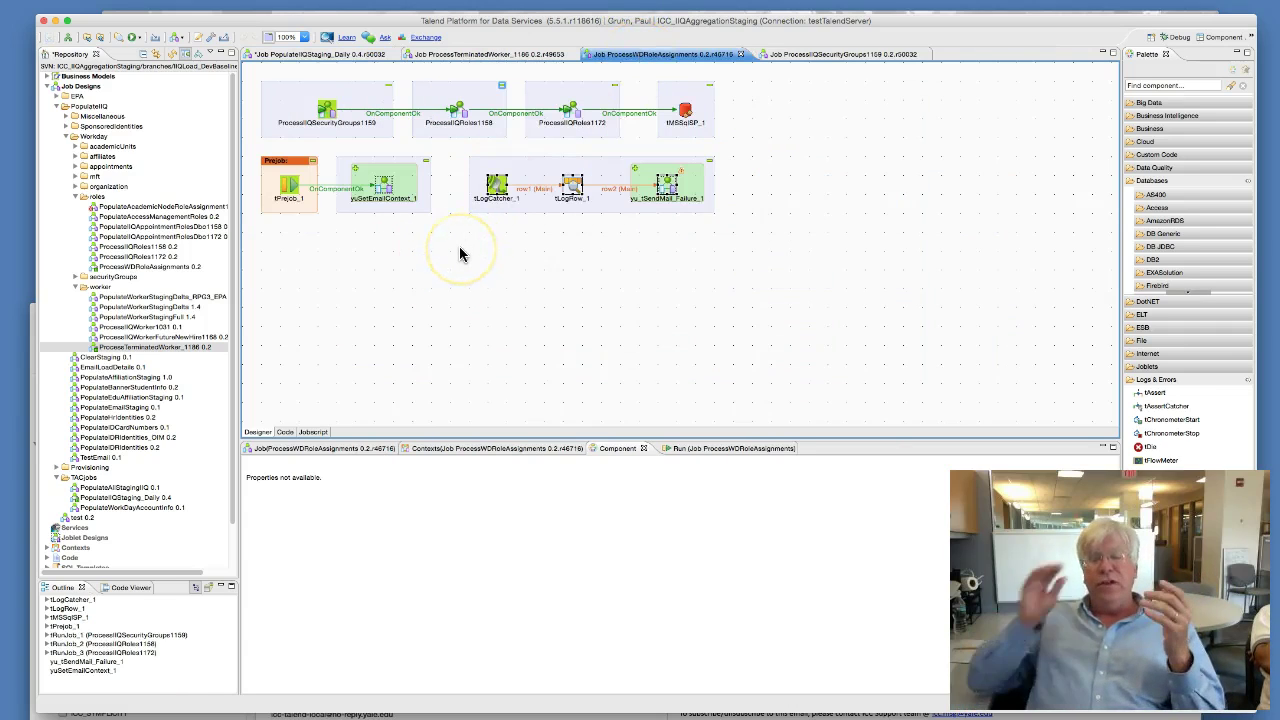
{"action": "left_click_drag", "start_coordinate": [472, 258], "coordinate": [434, 240]}
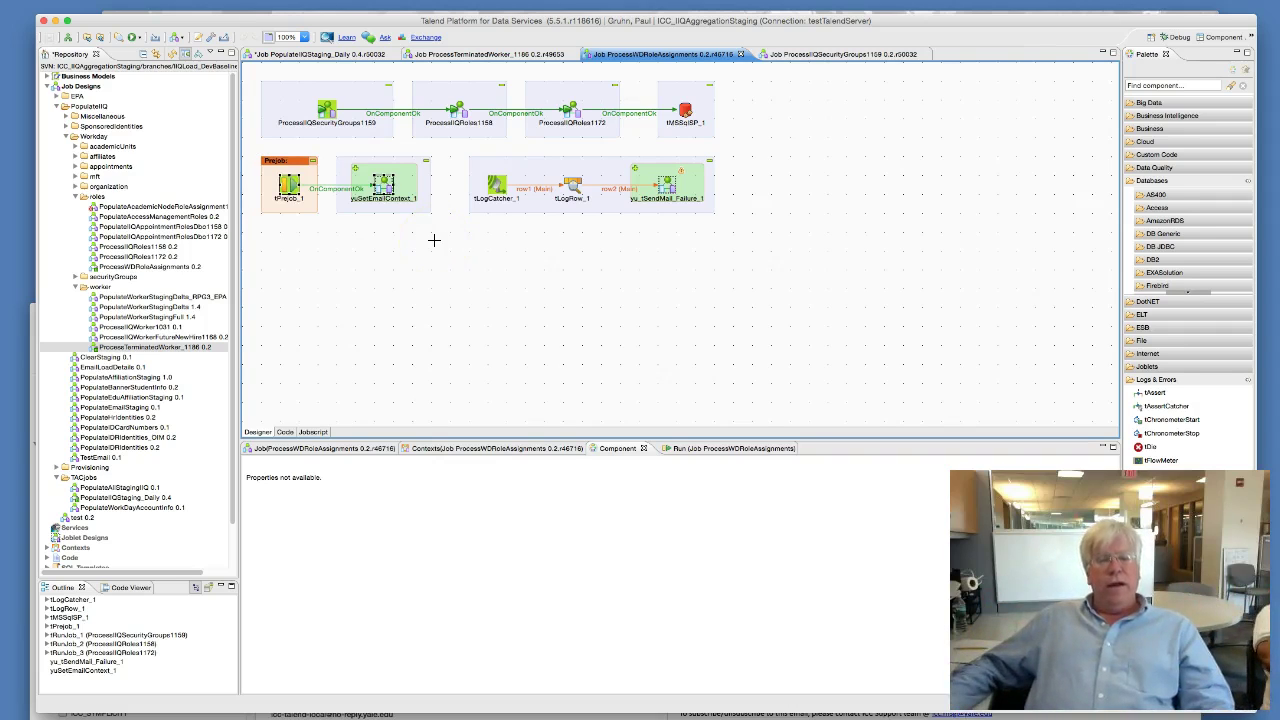
{"action": "left_click_drag", "start_coordinate": [450, 156], "coordinate": [686, 224]}
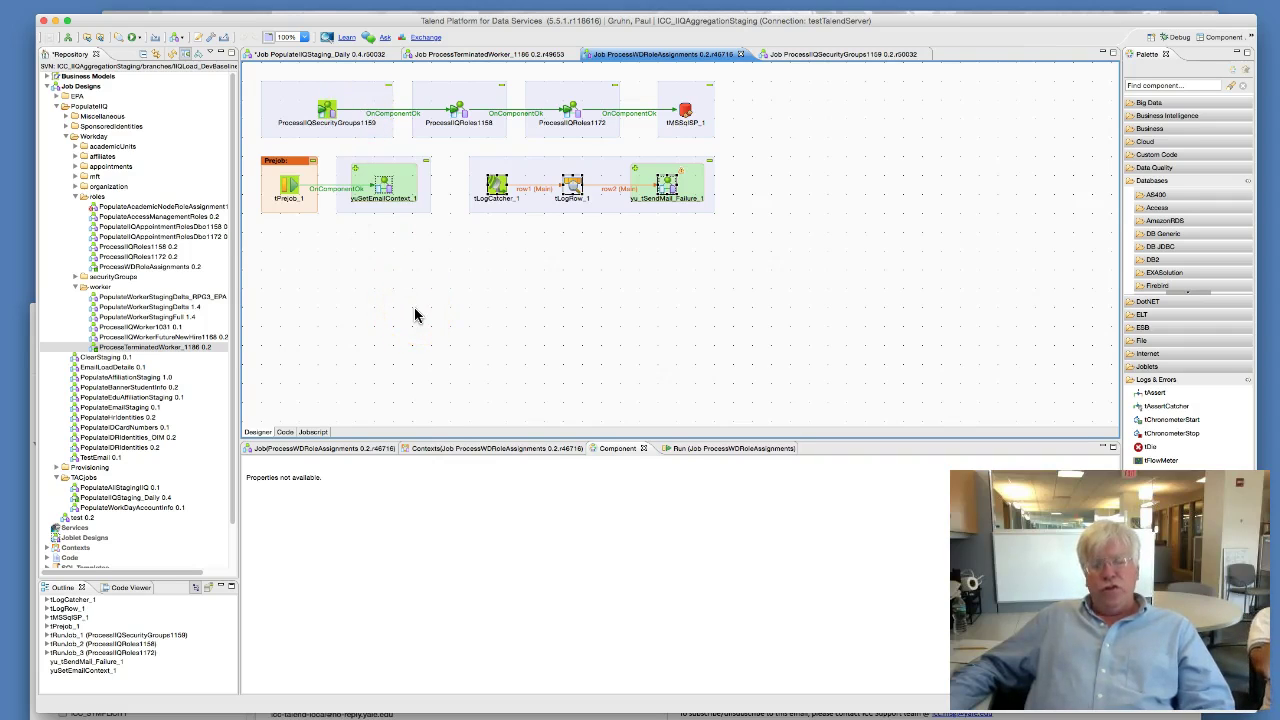
Trace the child-job sequence in ProcessWDRoleAssignments from ProcessIIQSecurityGroups1159 through ProcessIIQRoles1158 to ProcessIIQRoles1172
{"action": "left_click", "coordinate": [328, 108]}
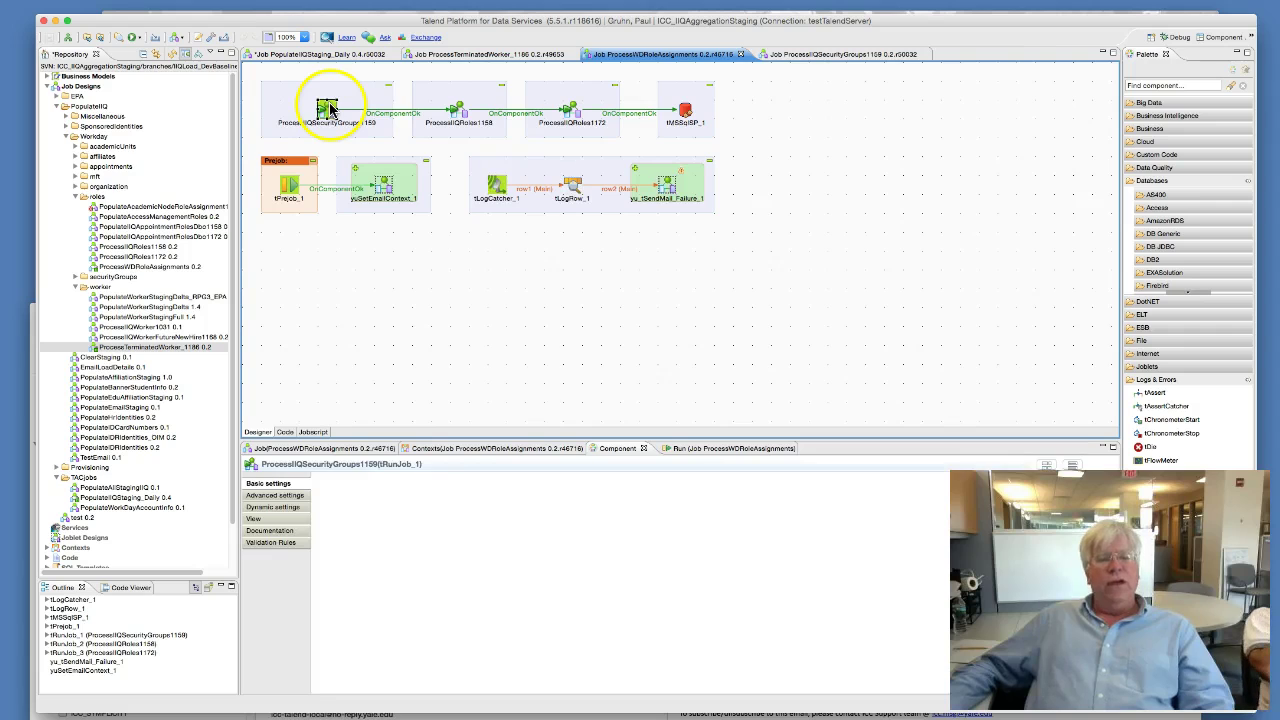
{"action": "left_click", "coordinate": [457, 107]}
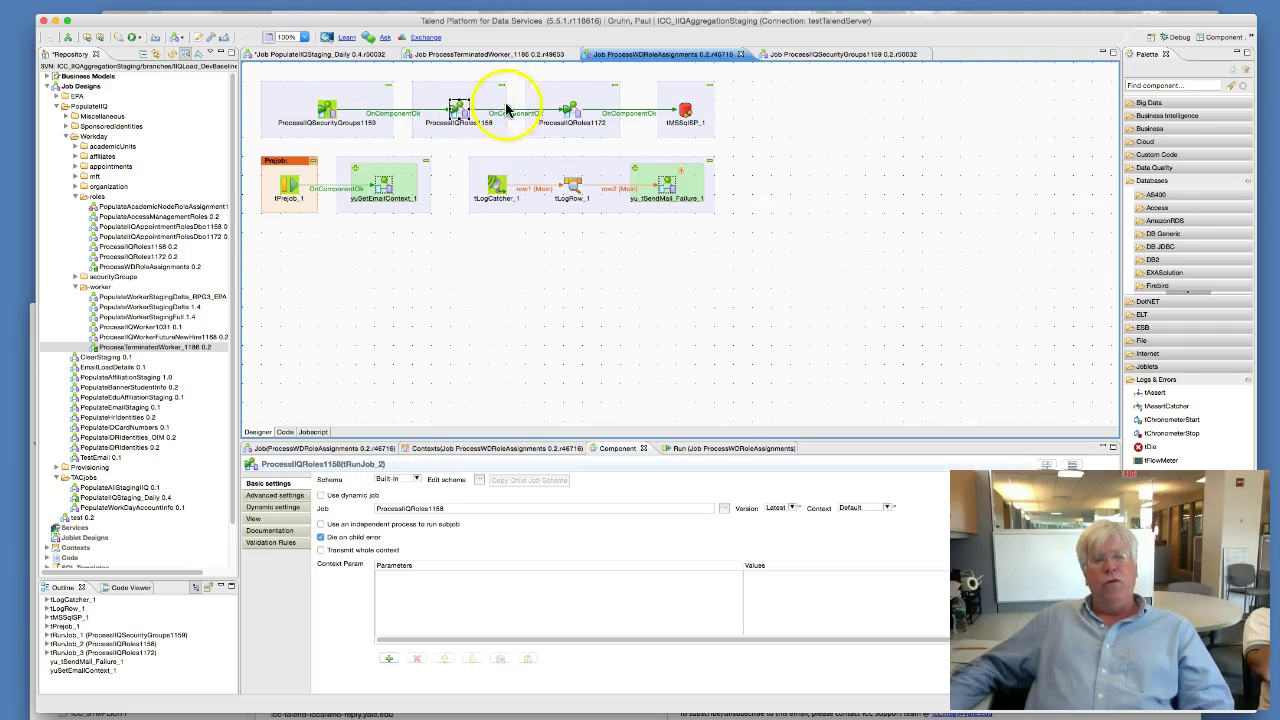
{"action": "left_click", "coordinate": [571, 107]}
{"action": "left_click", "coordinate": [458, 108]}
{"action": "left_click", "coordinate": [567, 110]}
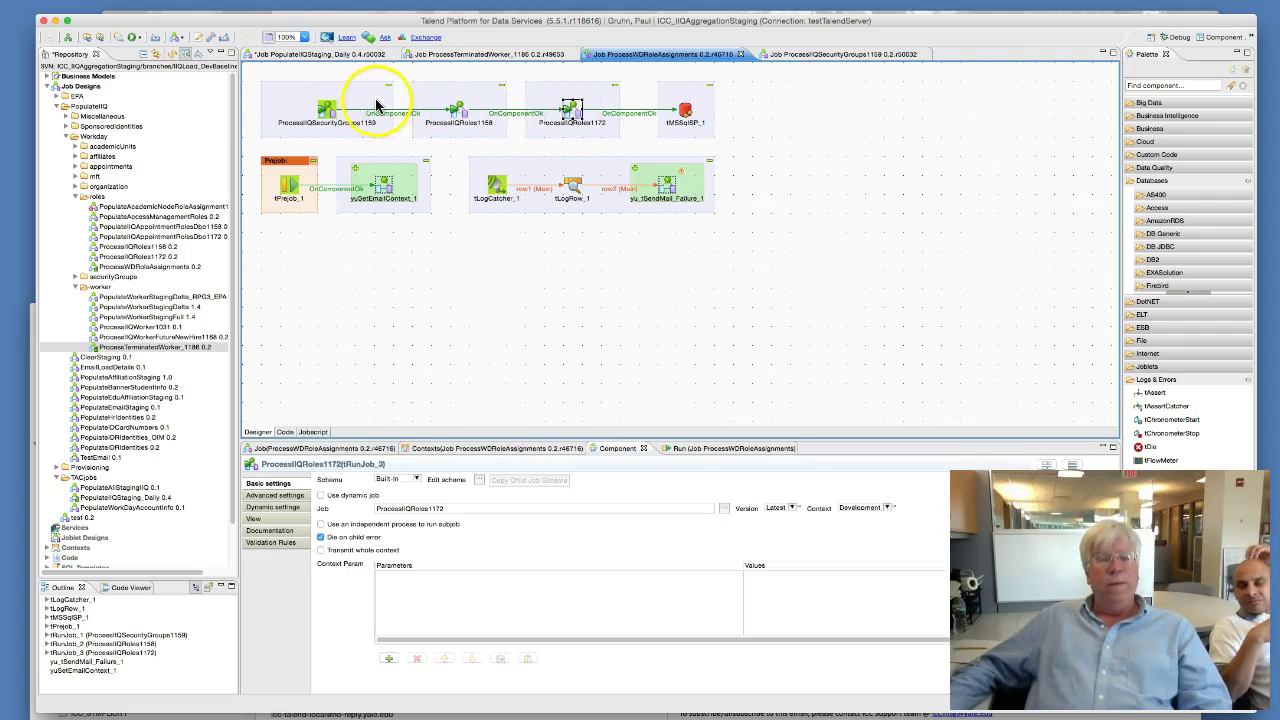
Open the nested ProcessIIQSecurityGroups1159 job and highlight its prejob components and its error-handling flow
{"action": "double_click", "coordinate": [326, 112]}
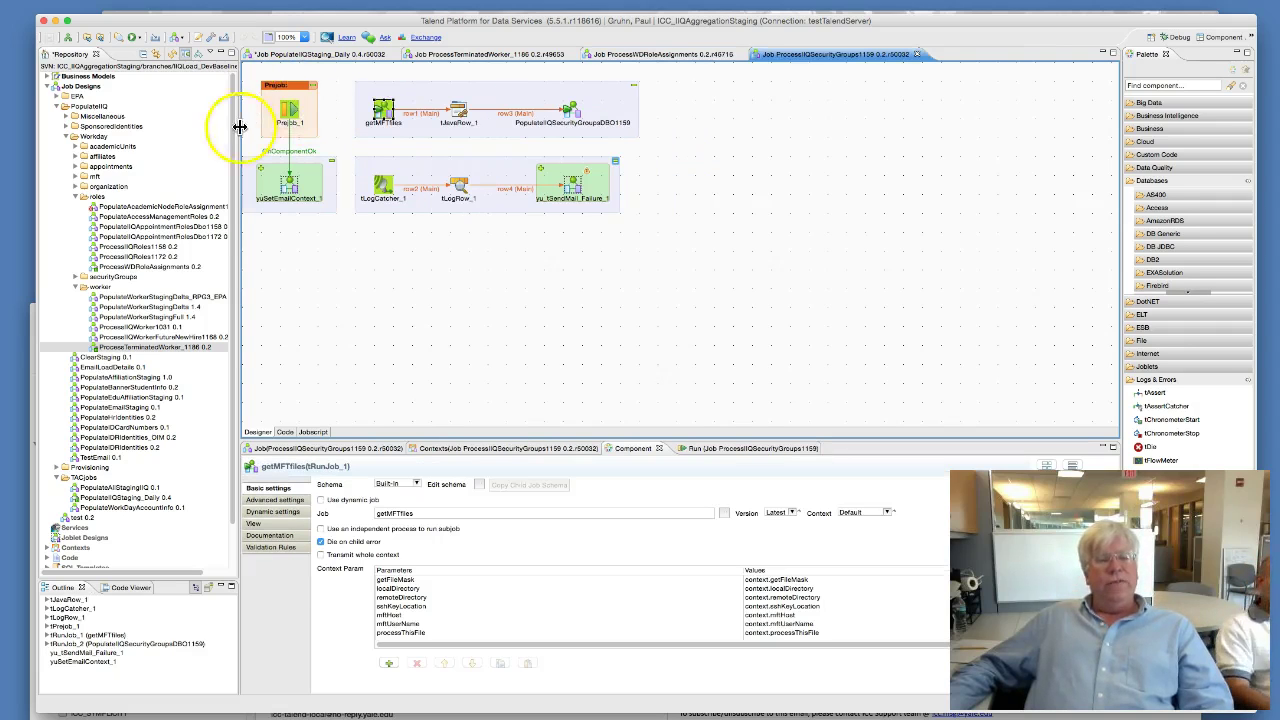
{"action": "left_click", "coordinate": [287, 108]}
{"action": "left_click", "coordinate": [291, 188]}
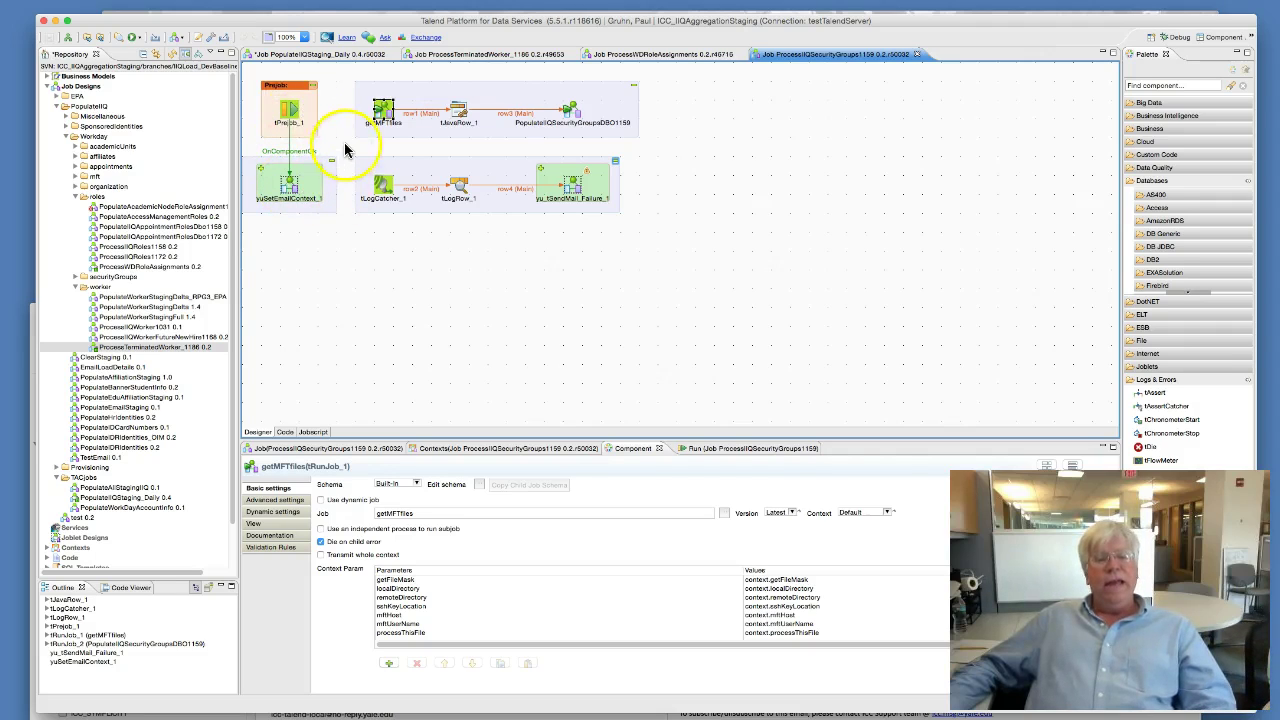
{"action": "left_click_drag", "start_coordinate": [352, 140], "coordinate": [684, 259]}
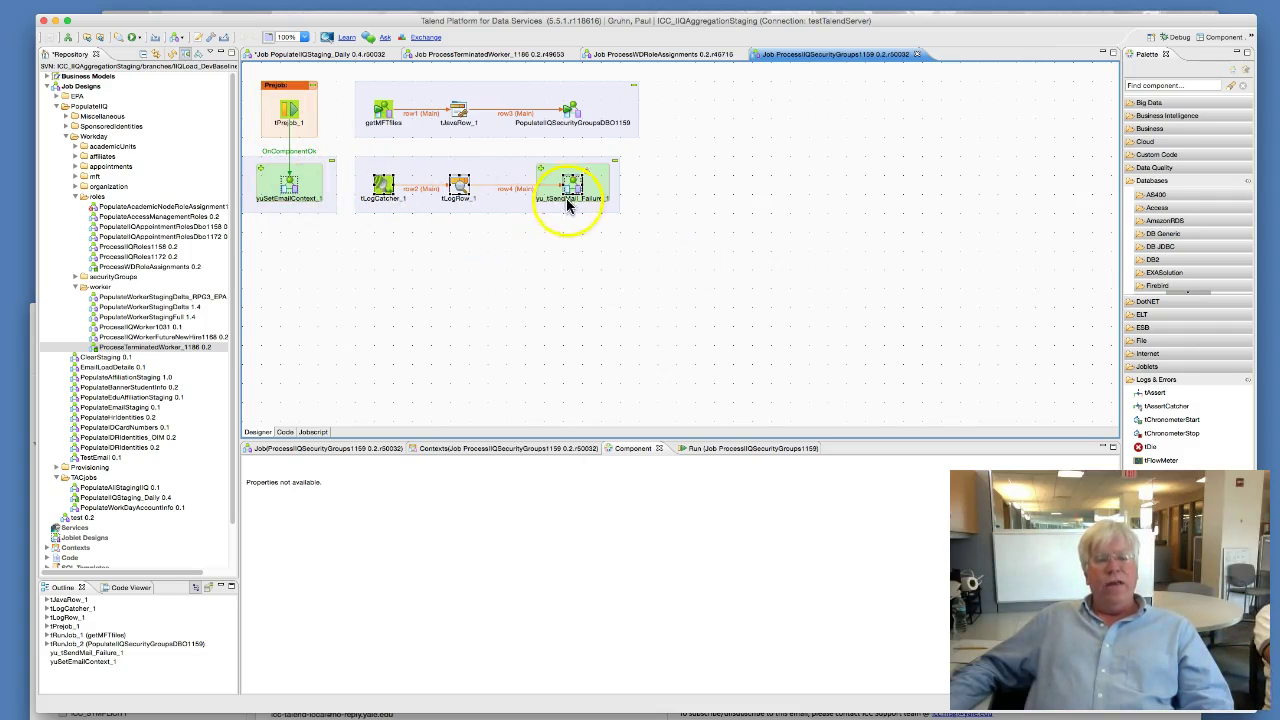
Inspect tPrejob_1, yuSetEmailContext_1, tLogCatcher_1, tLogRow_1 and yu_tSendMail_Failure_1 one by one in ProcessIIQSecurityGroups1159
{"action": "left_click", "coordinate": [288, 110]}
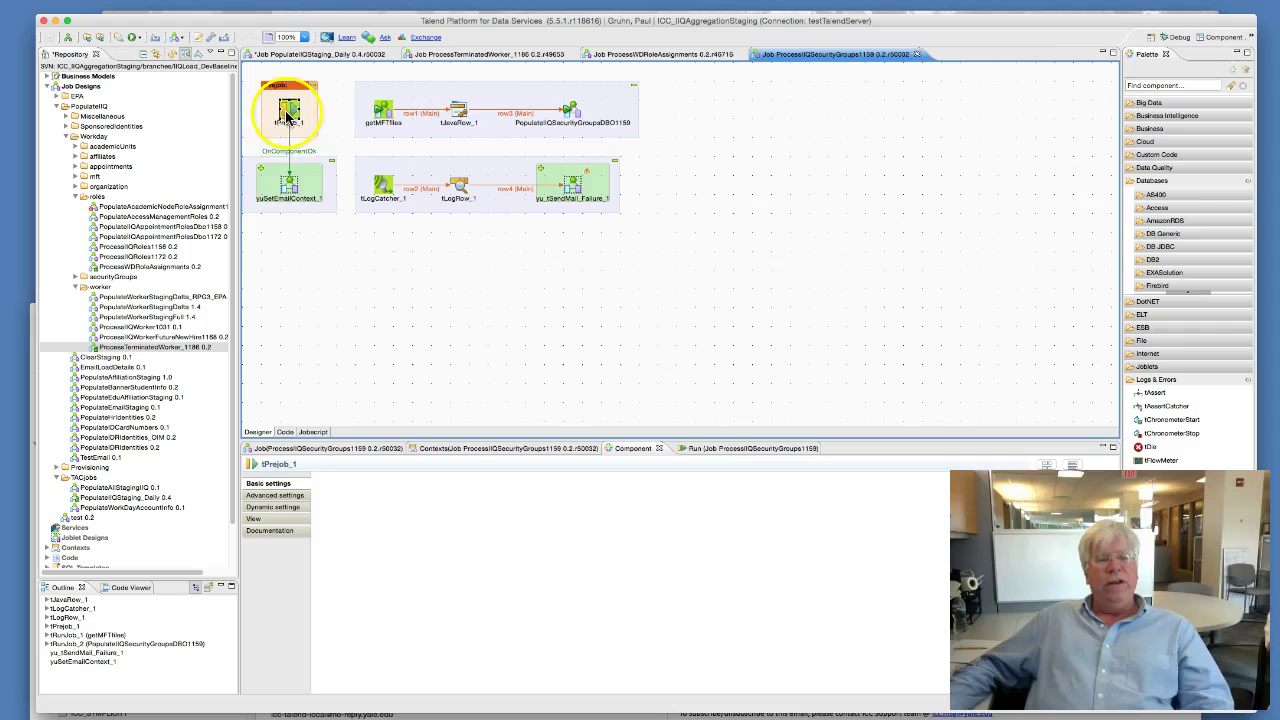
{"action": "left_click", "coordinate": [291, 184]}
{"action": "left_click", "coordinate": [382, 187]}
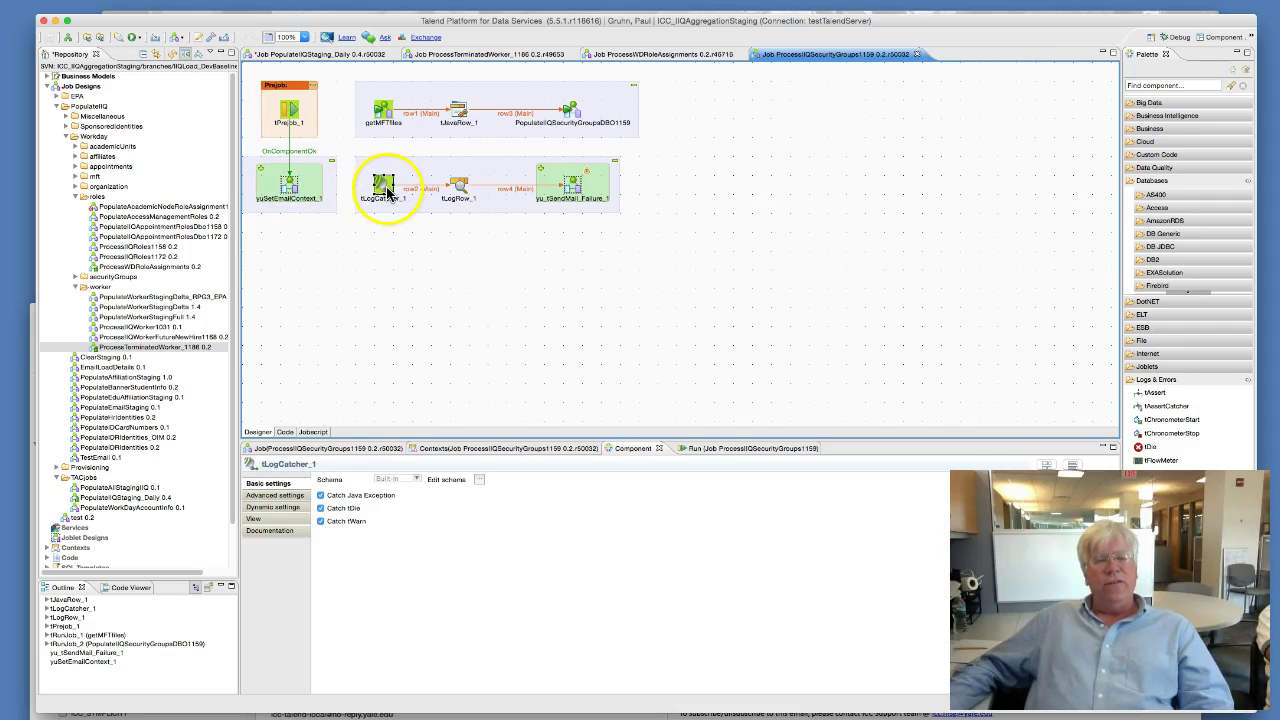
{"action": "left_click", "coordinate": [459, 190]}
{"action": "left_click", "coordinate": [577, 185]}
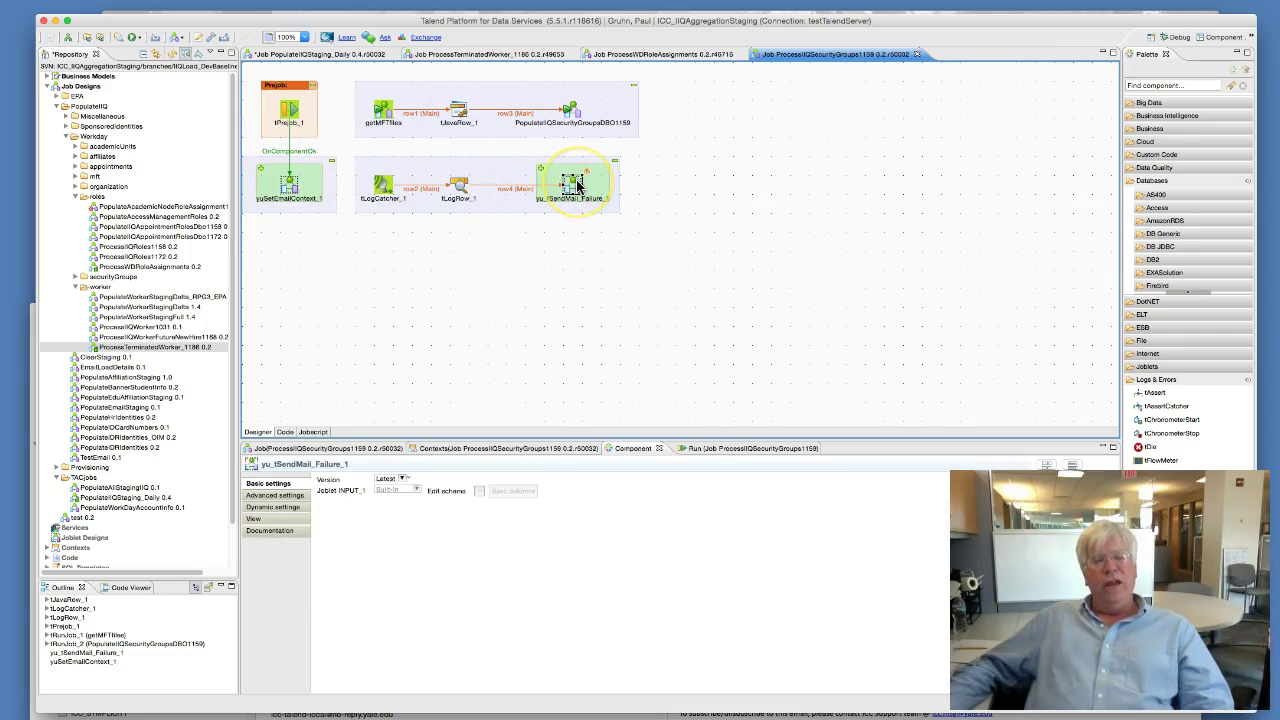
{"action": "left_click", "coordinate": [549, 257]}
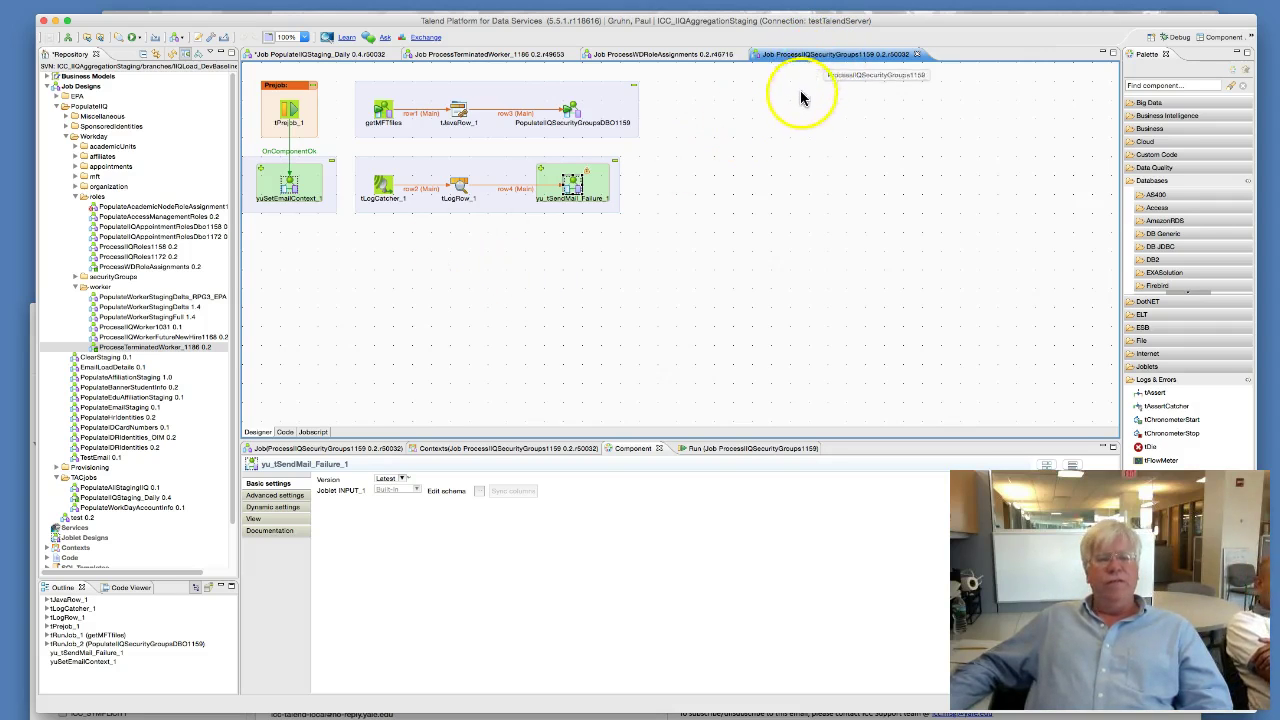
Review the getMFTfiles settings and highlight the tJavaRow_1 code that builds the processThisFile path
{"action": "left_click", "coordinate": [385, 115]}
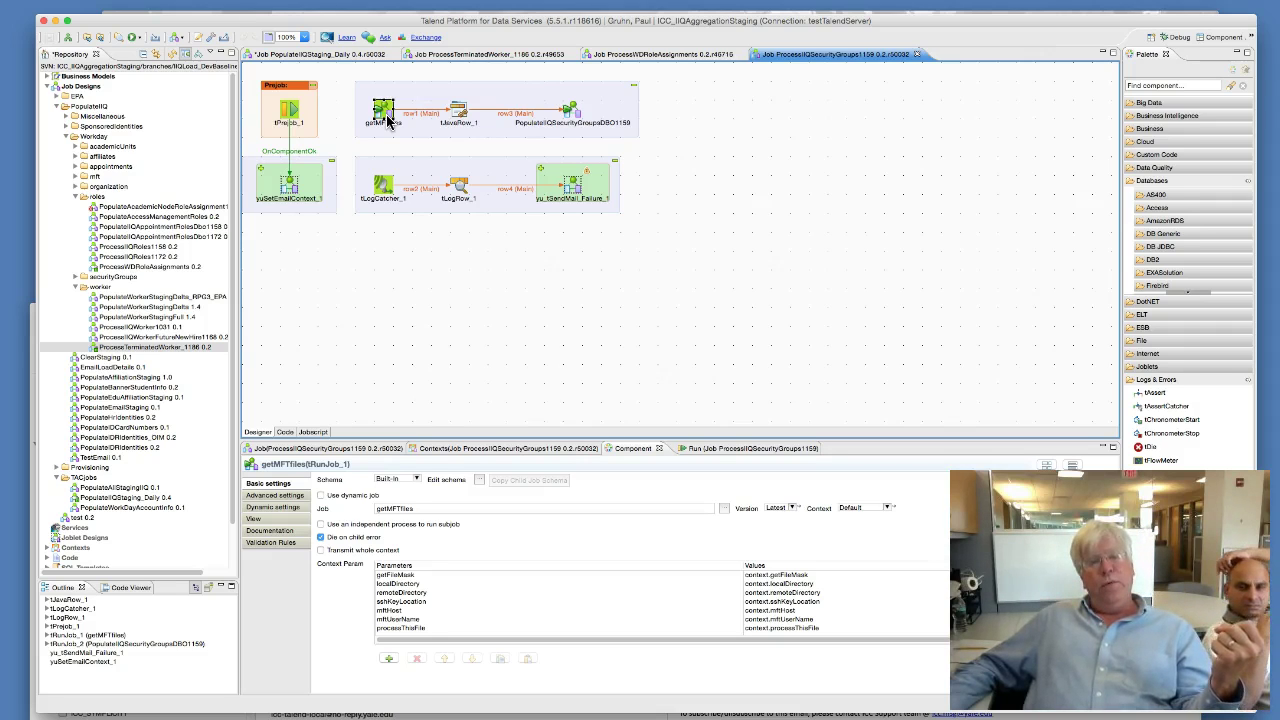
{"action": "left_click", "coordinate": [458, 108]}
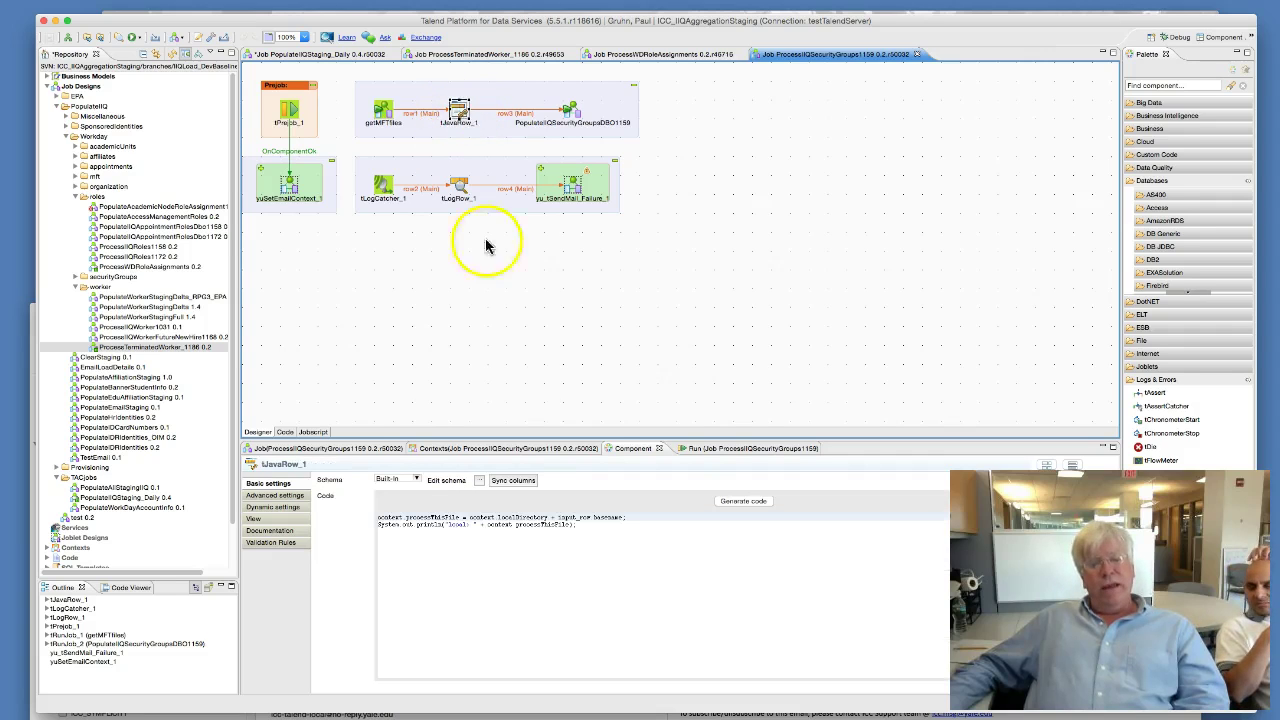
{"action": "left_click", "coordinate": [580, 523]}
{"action": "key", "text": "super+a"}
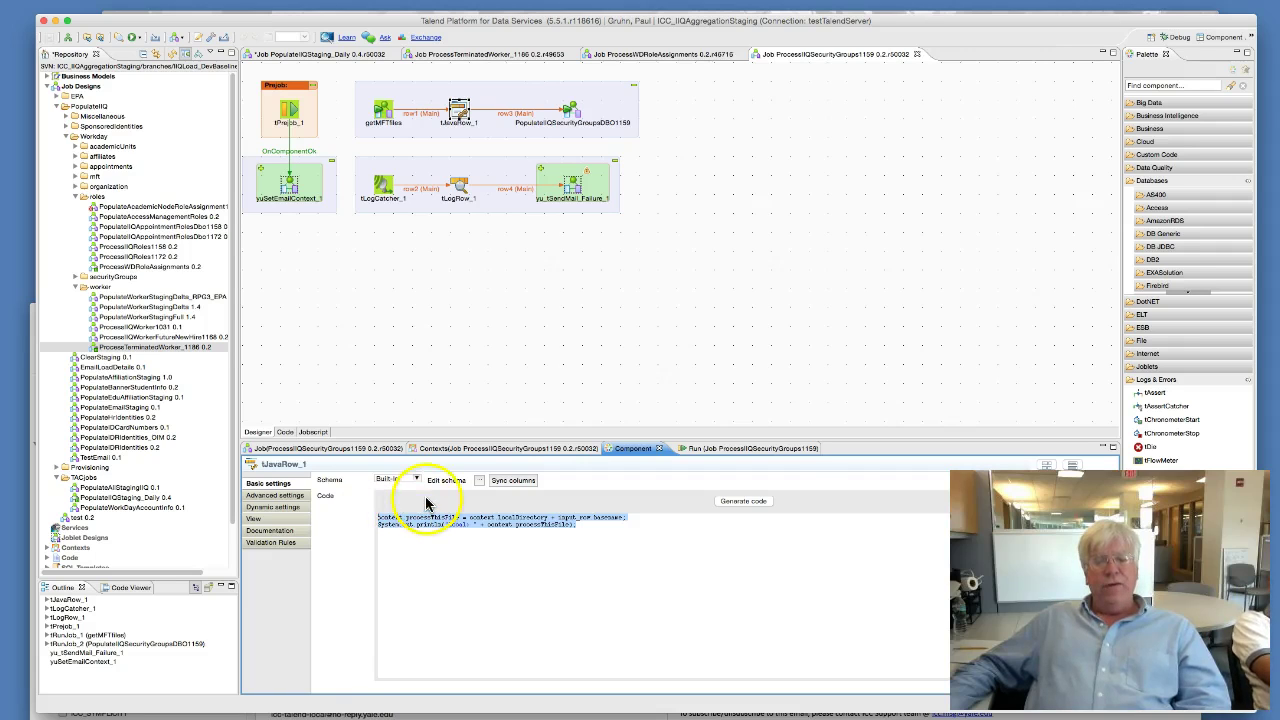
{"action": "left_click", "coordinate": [491, 352]}
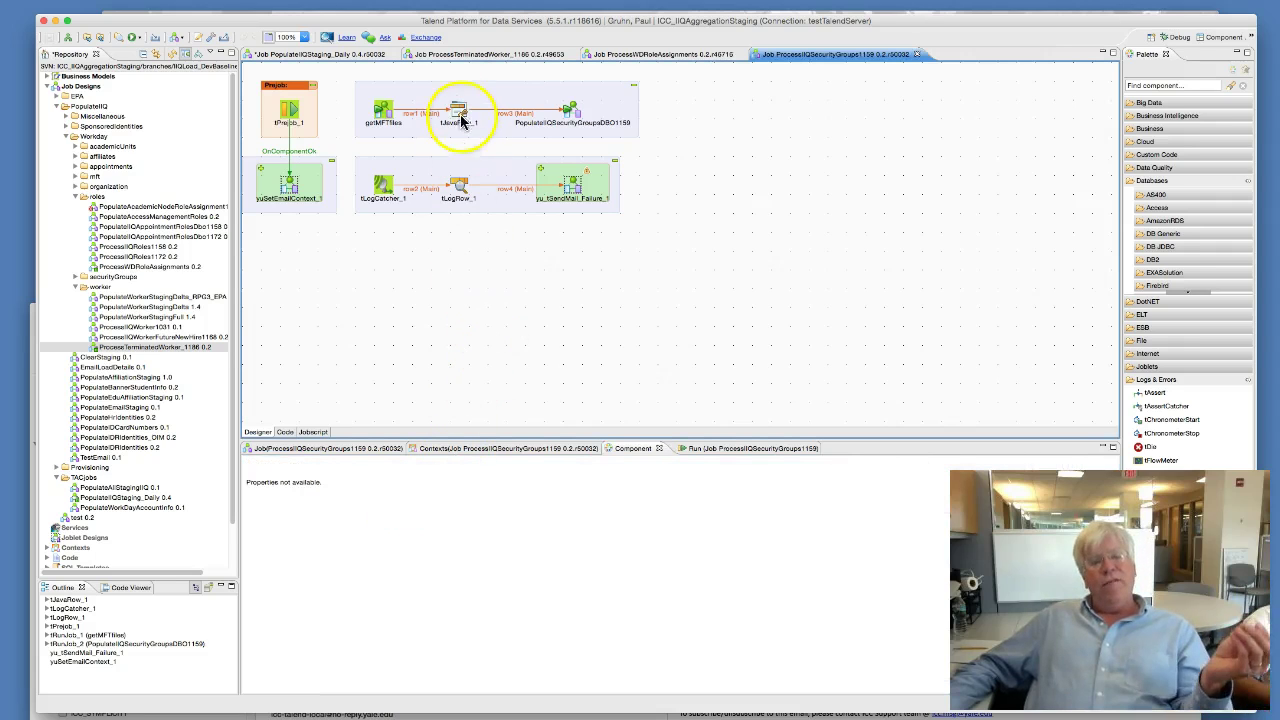
Open PopulateIIQSecurityGroupsDBO1159 and examine its wdSecurityGroups to dbo.SecurityGroupMembers flow, along with its prejob and failure-email flows
{"action": "left_click", "coordinate": [571, 110]}
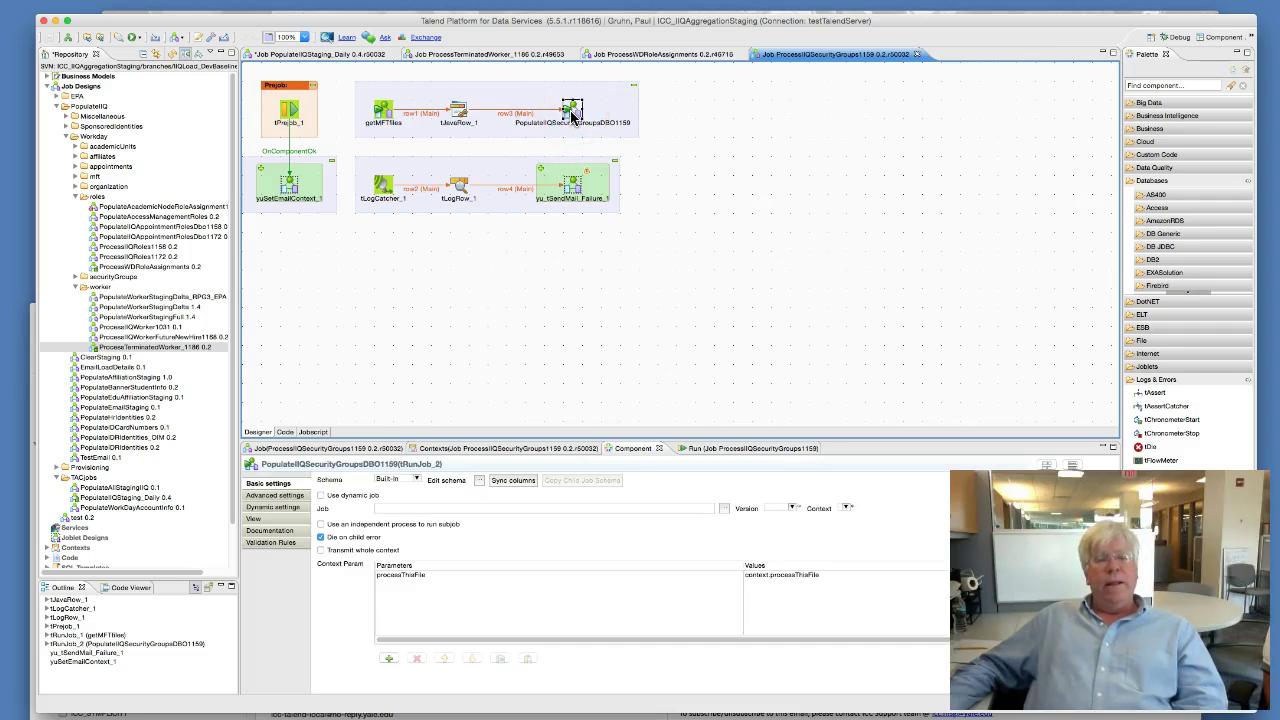
{"action": "double_click", "coordinate": [571, 110]}
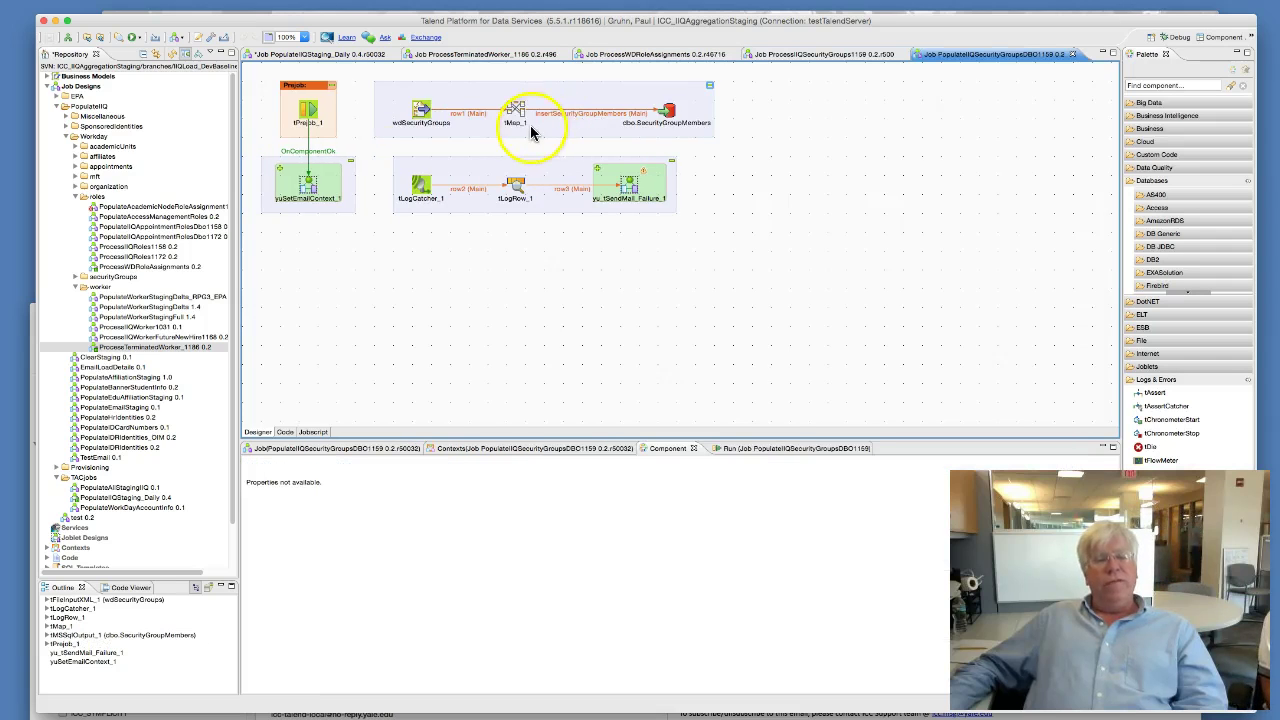
{"action": "left_click", "coordinate": [419, 114]}
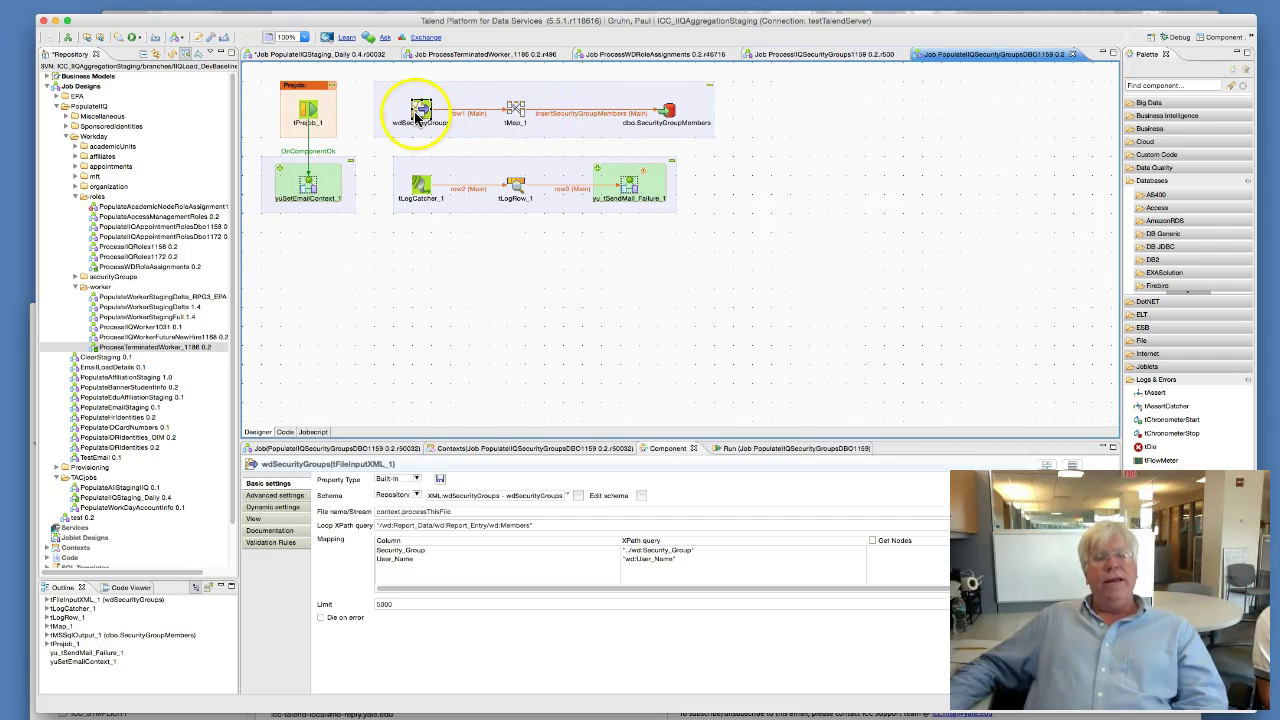
{"action": "left_click", "coordinate": [515, 110]}
{"action": "left_click", "coordinate": [667, 110]}
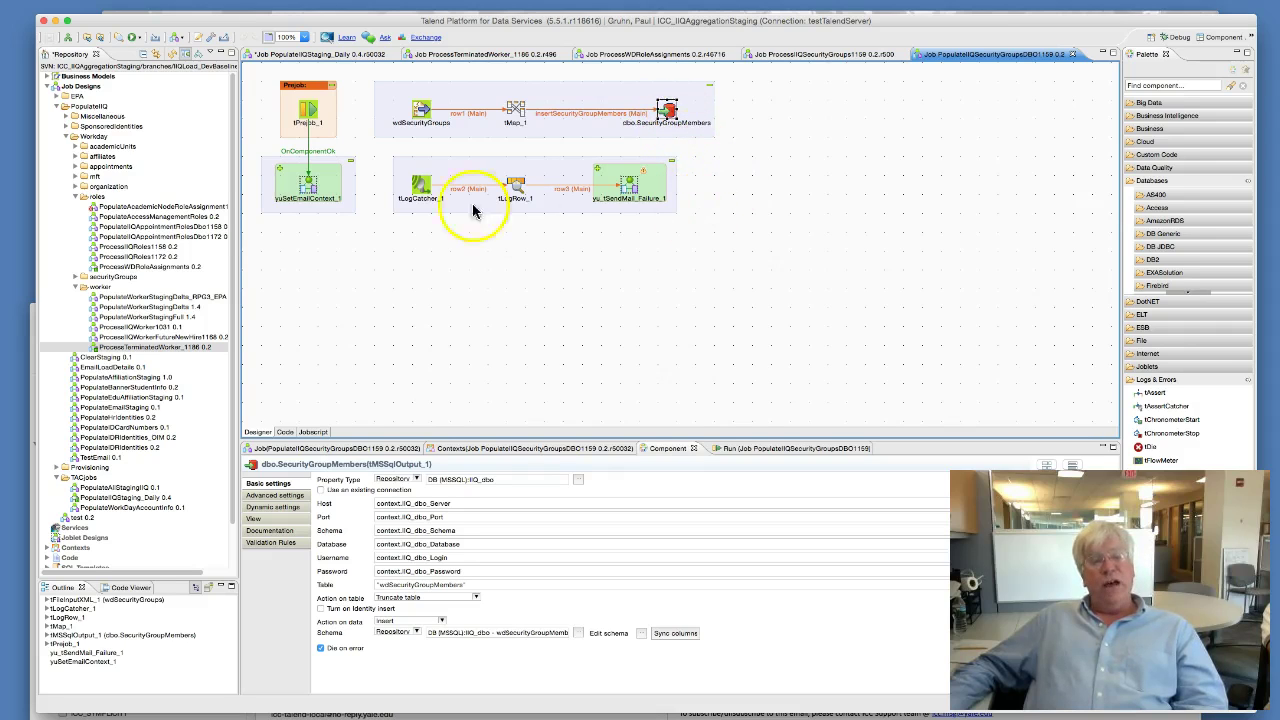
{"action": "left_click_drag", "start_coordinate": [263, 86], "coordinate": [406, 266]}
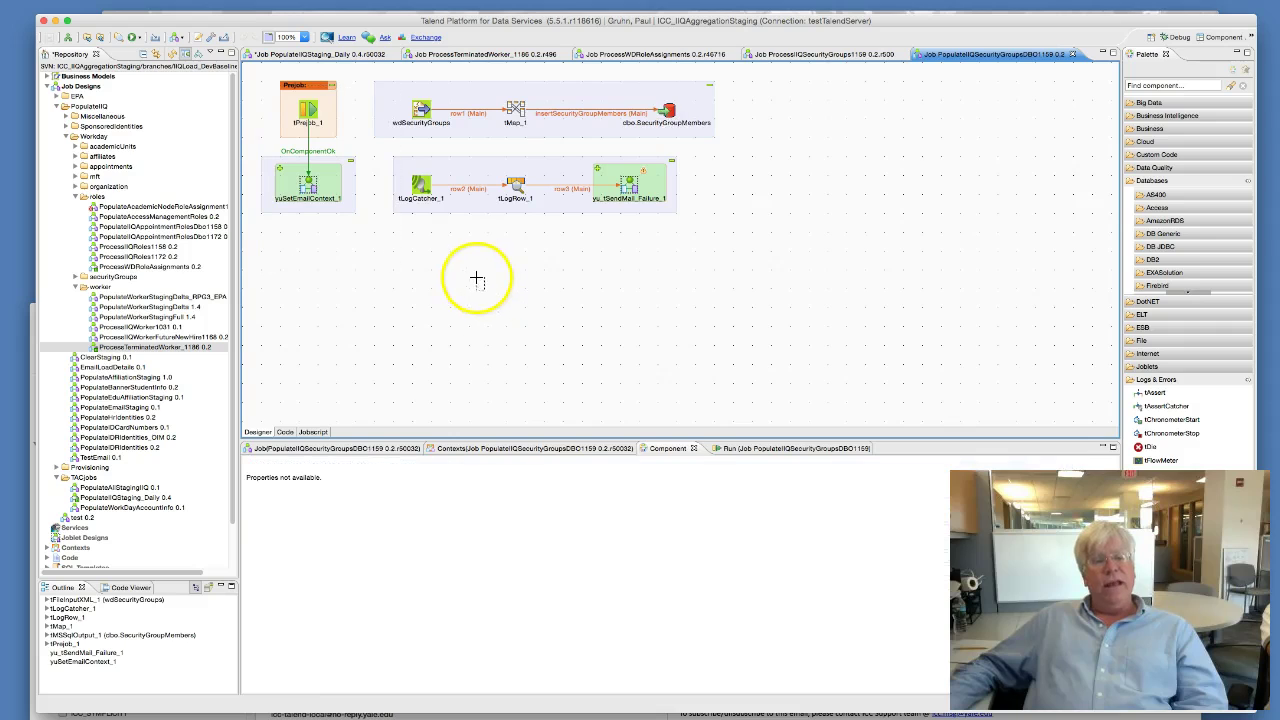
{"action": "left_click_drag", "start_coordinate": [376, 148], "coordinate": [697, 190]}
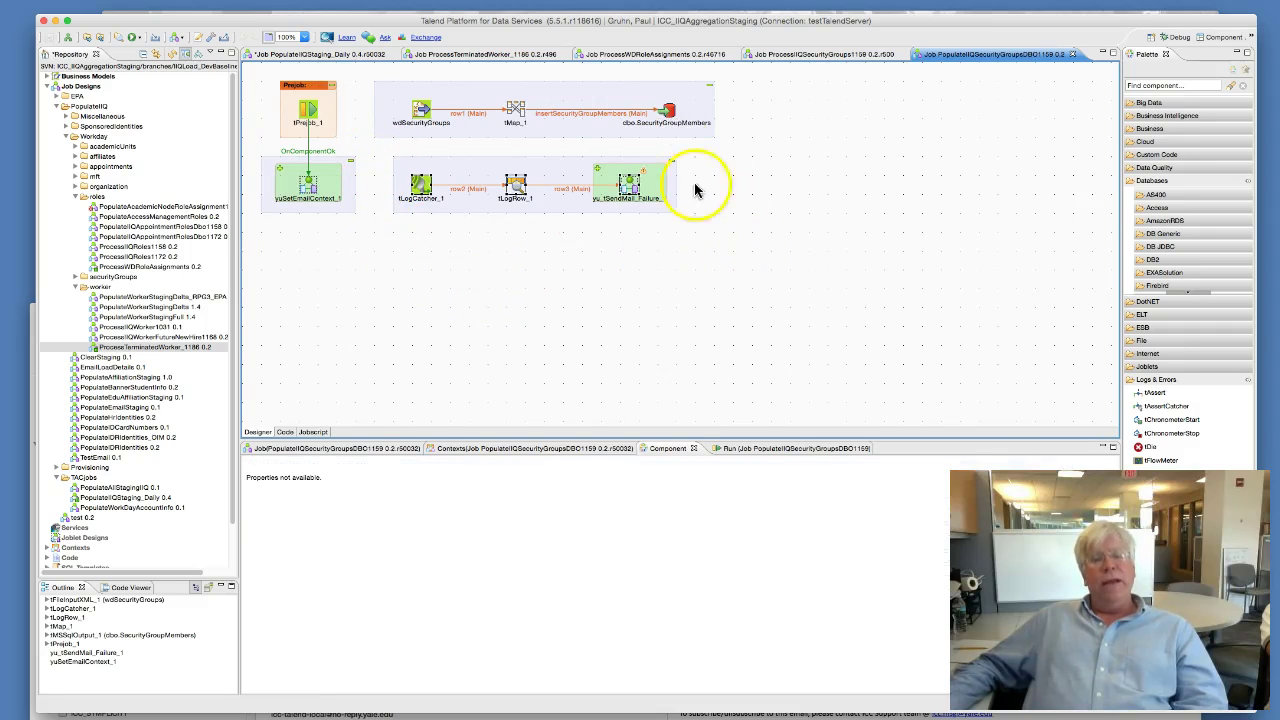
Return to ProcessIIQSecurityGroups1159 and review the settings of getMFTfiles and PopulateIIQSecurityGroupsDBO1159
{"action": "left_click", "coordinate": [800, 56]}
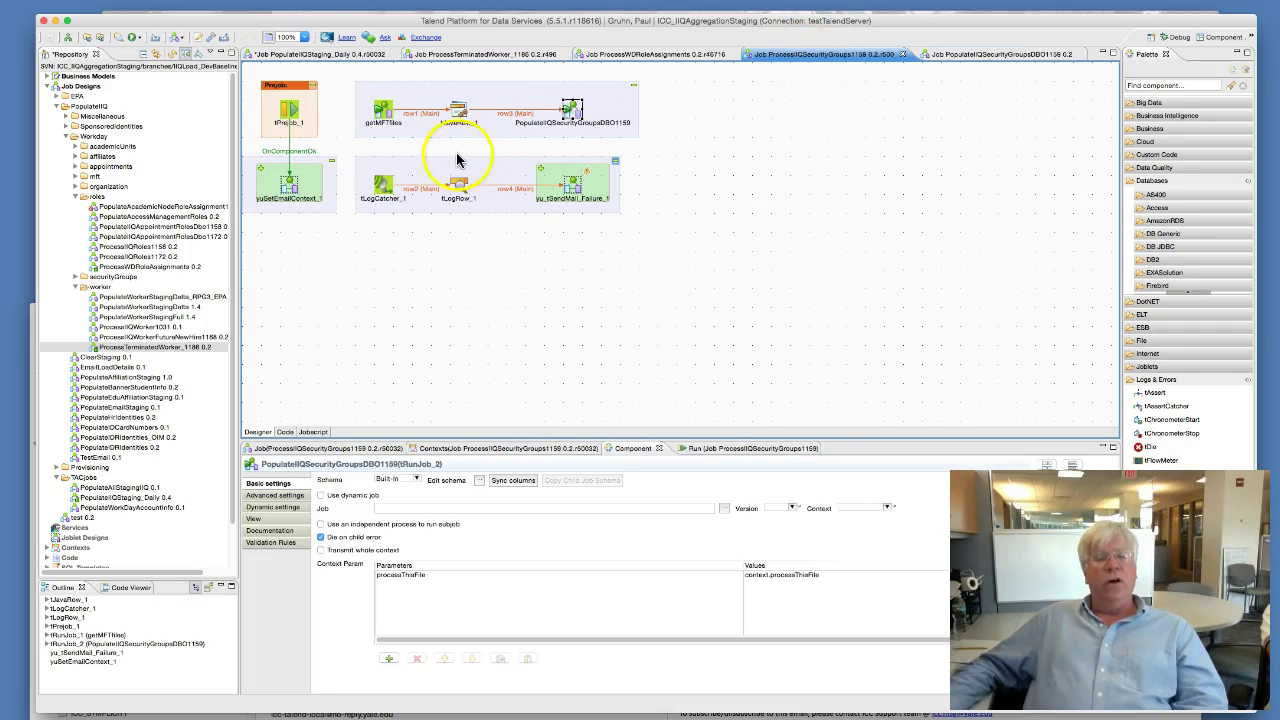
{"action": "left_click", "coordinate": [383, 118]}
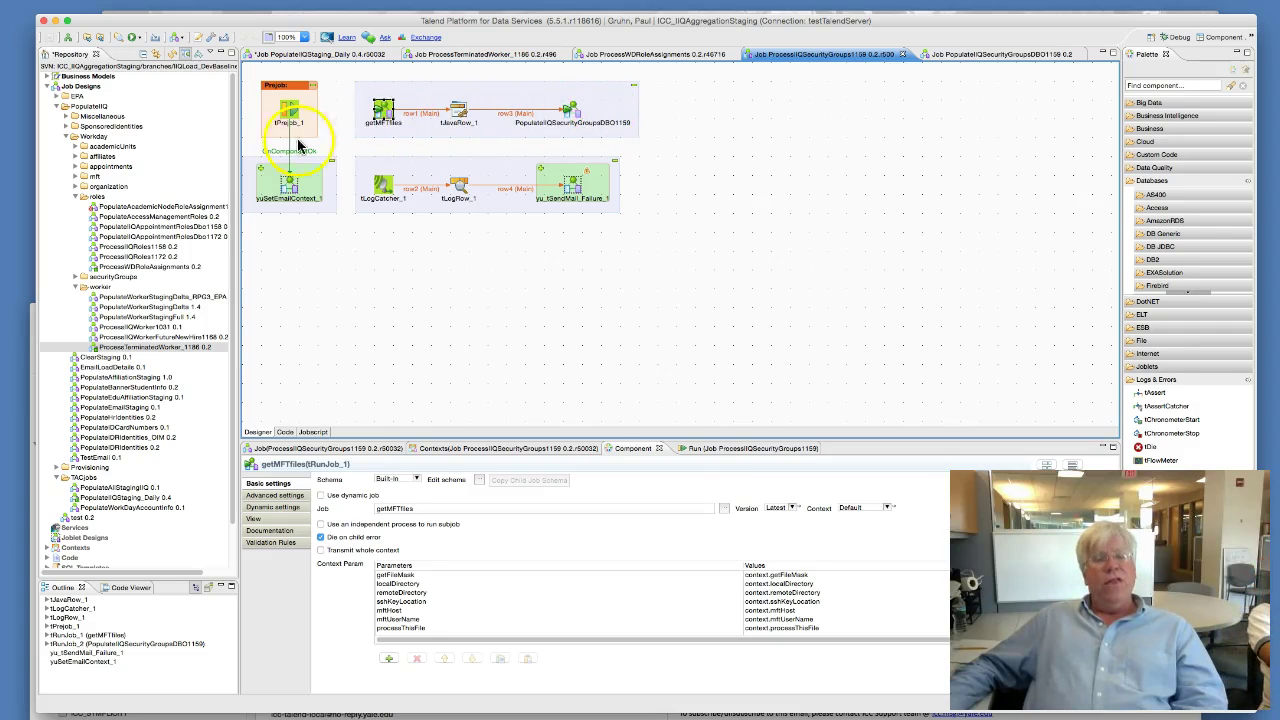
{"action": "left_click", "coordinate": [577, 112]}
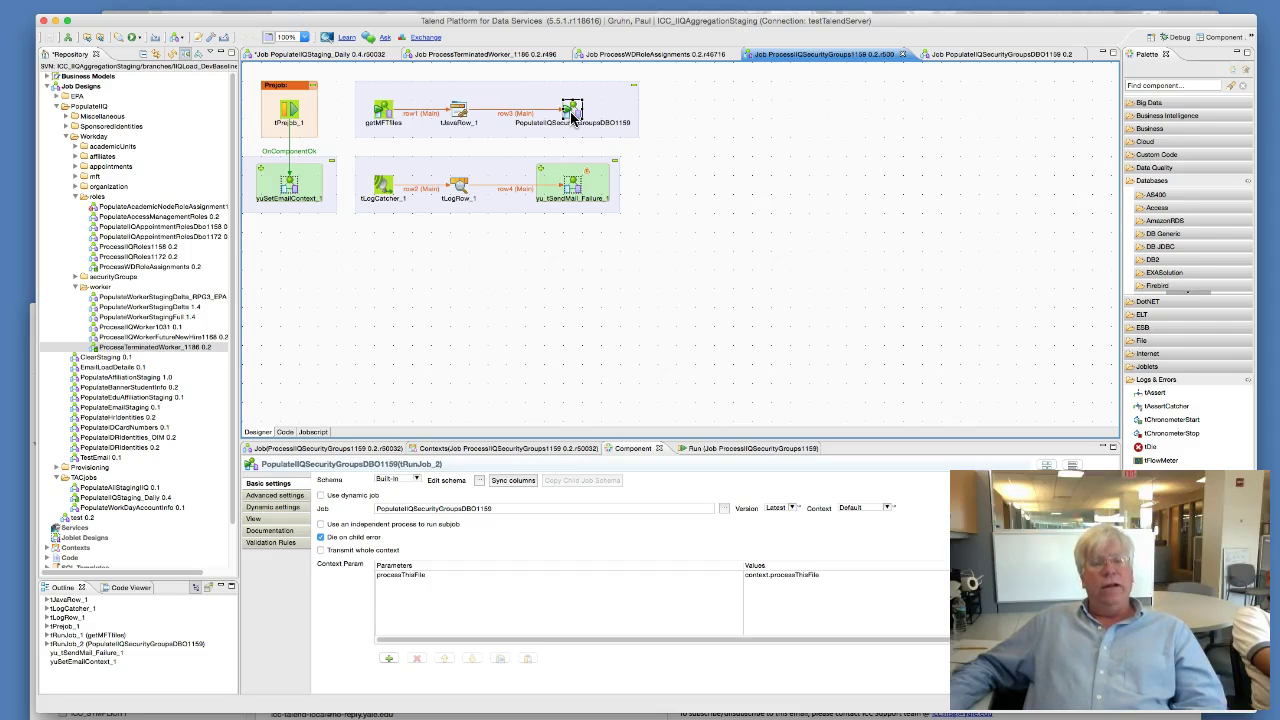
Switch to the ProcessTerminatedWorker_1186 design, maximize its editor, and highlight the prejob email-context flow
{"action": "double_click", "coordinate": [470, 57]}
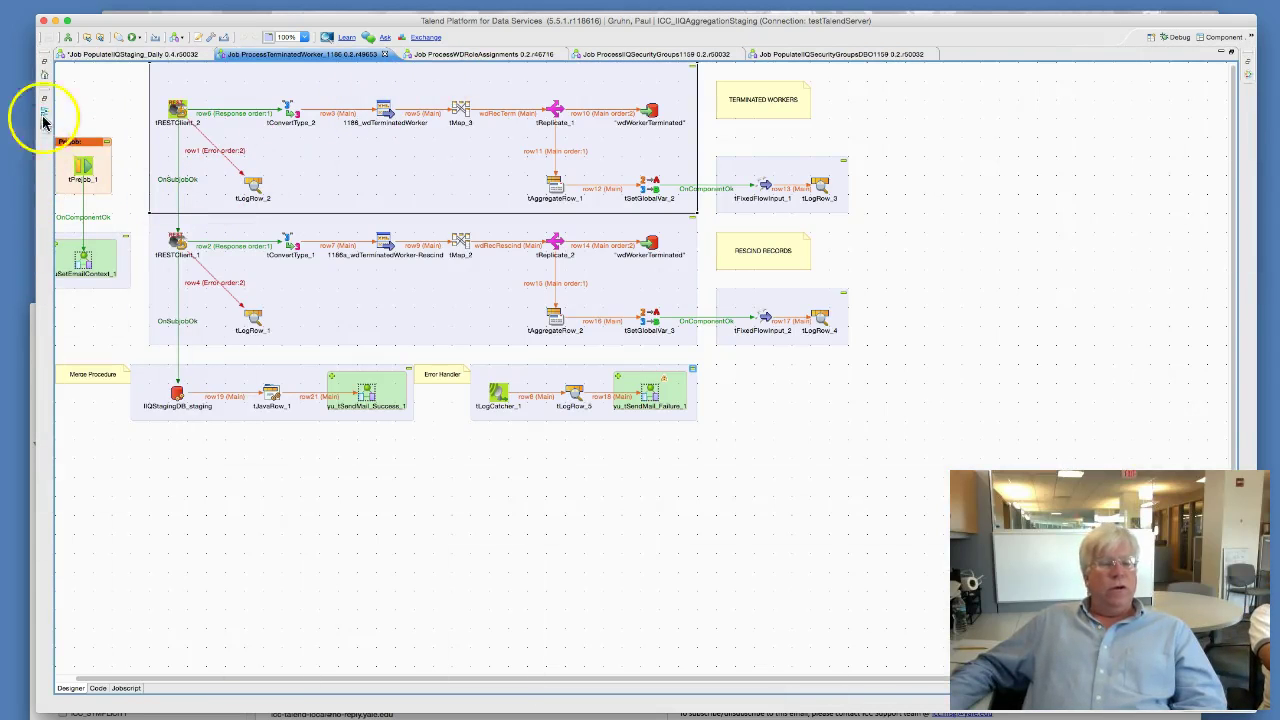
{"action": "left_click_drag", "start_coordinate": [65, 115], "coordinate": [112, 326]}
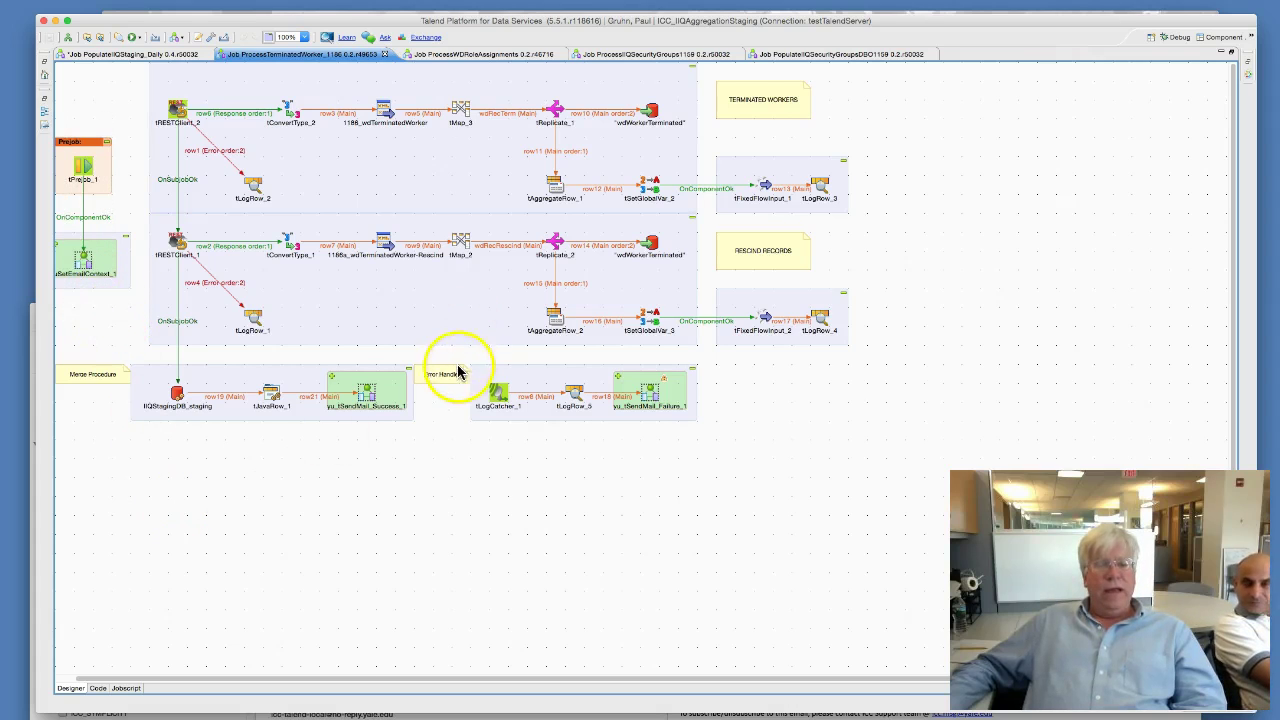
Examine the error-handler and terminated-worker flows in ProcessTerminatedWorker_1186, comparing them with the parent PopulateIIQStaging_Daily job
{"action": "left_click_drag", "start_coordinate": [451, 362], "coordinate": [700, 444]}
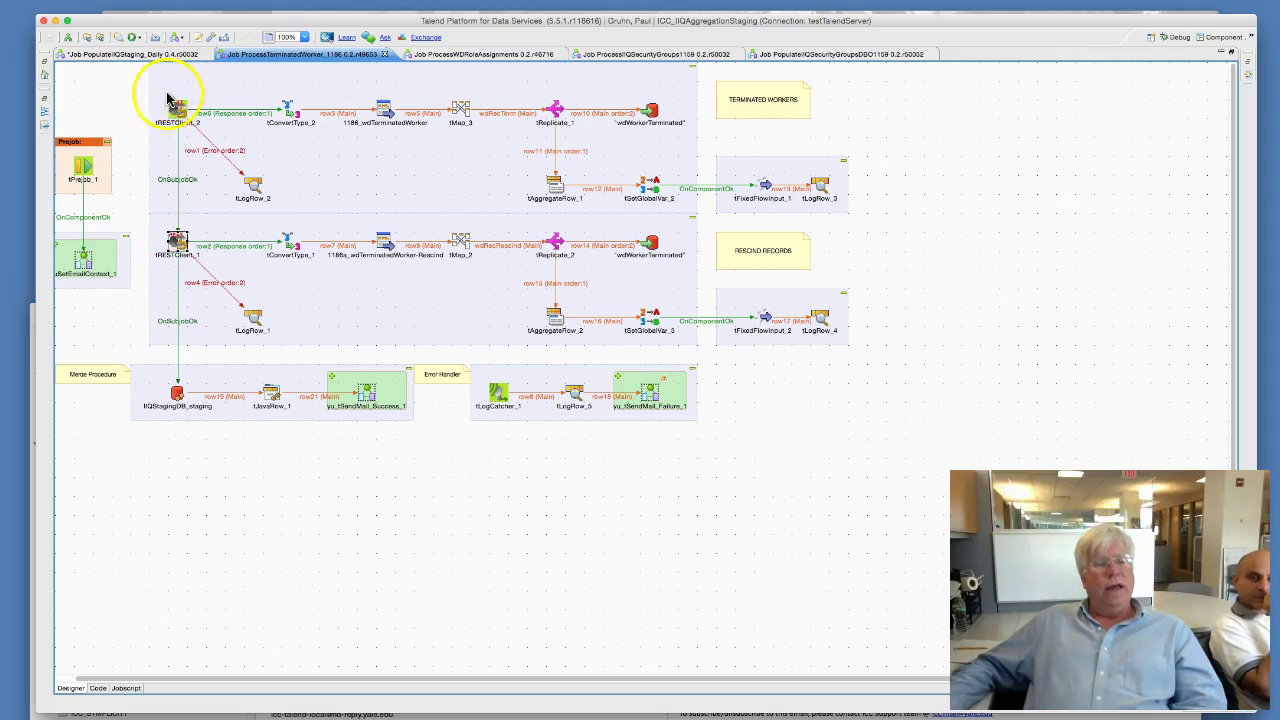
{"action": "left_click", "coordinate": [287, 109]}
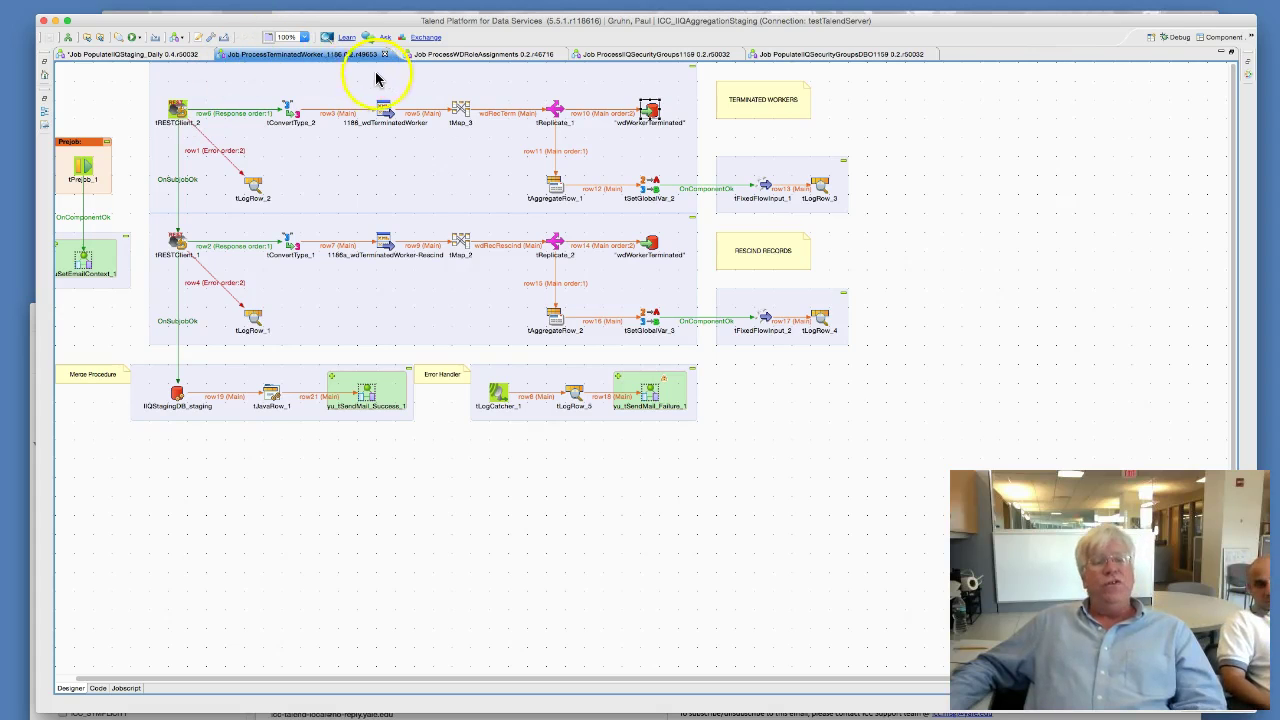
{"action": "left_click", "coordinate": [181, 58]}
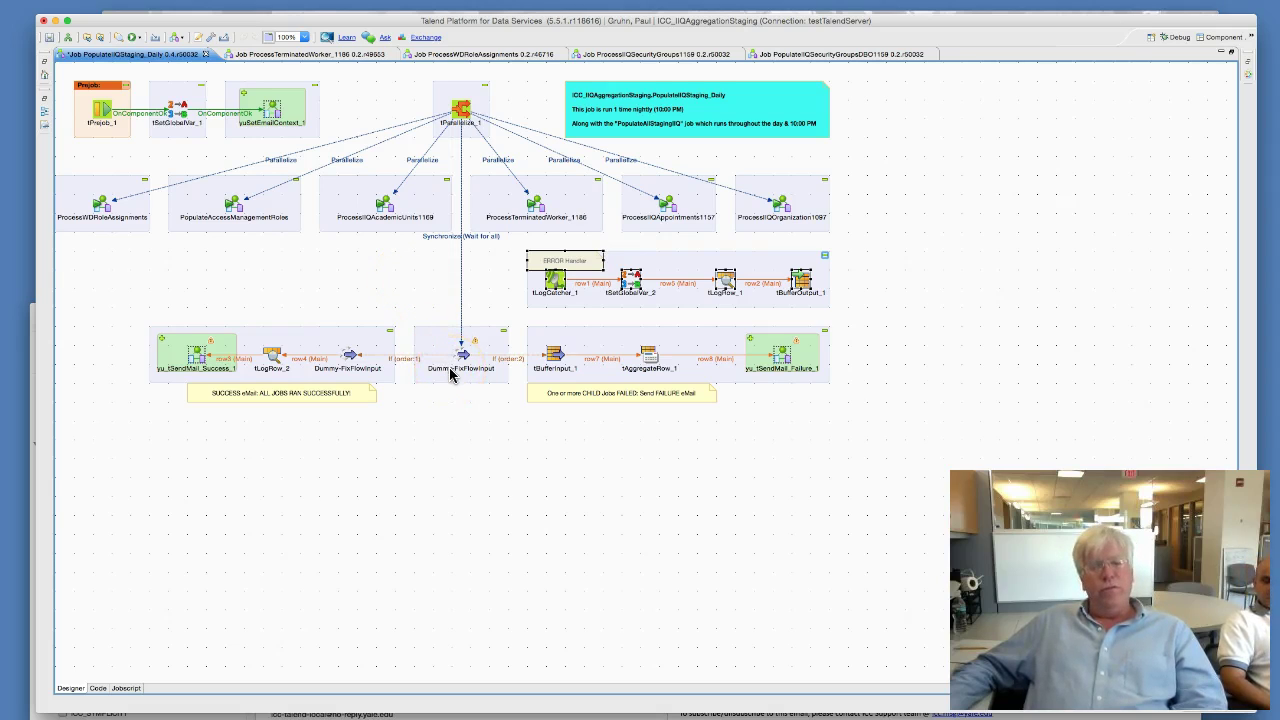
{"action": "left_click", "coordinate": [322, 56]}
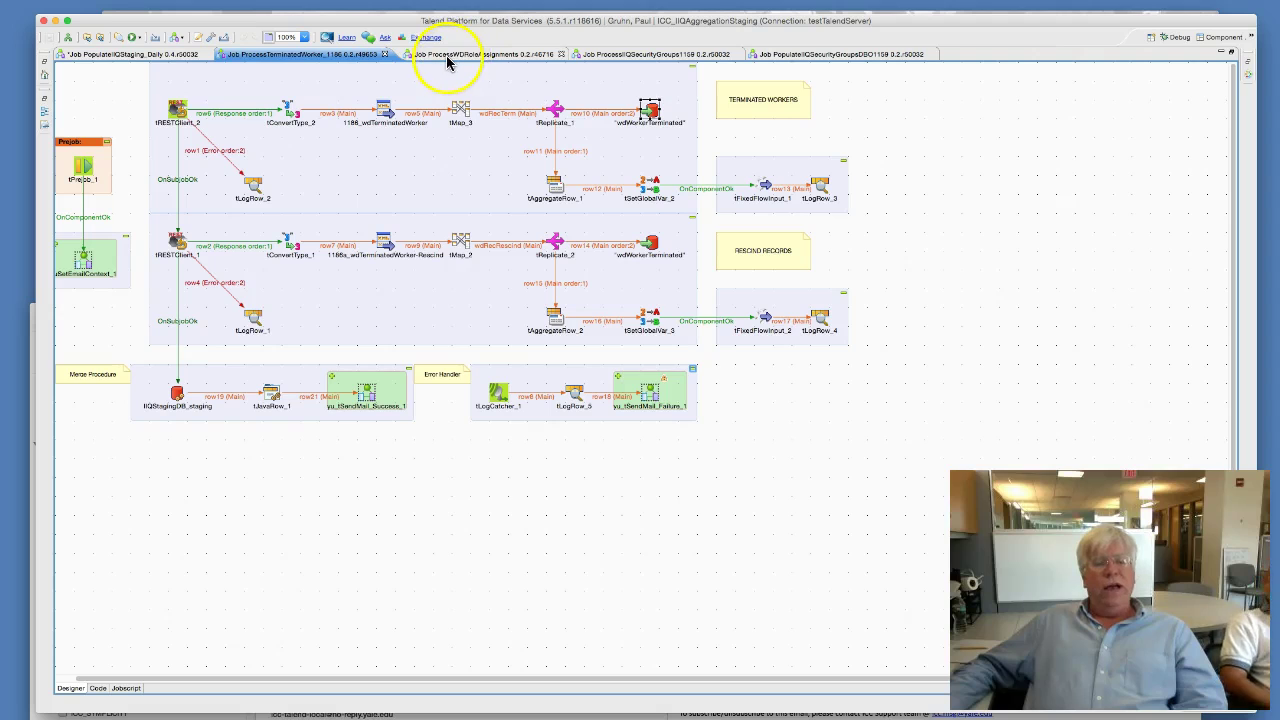
Go through ProcessIIQSecurityGroups1159 into its nested PopulateIIQSecurityGroupsDBO1159 job and select the wdSecurityGroups input component
{"action": "left_click", "coordinate": [625, 55]}
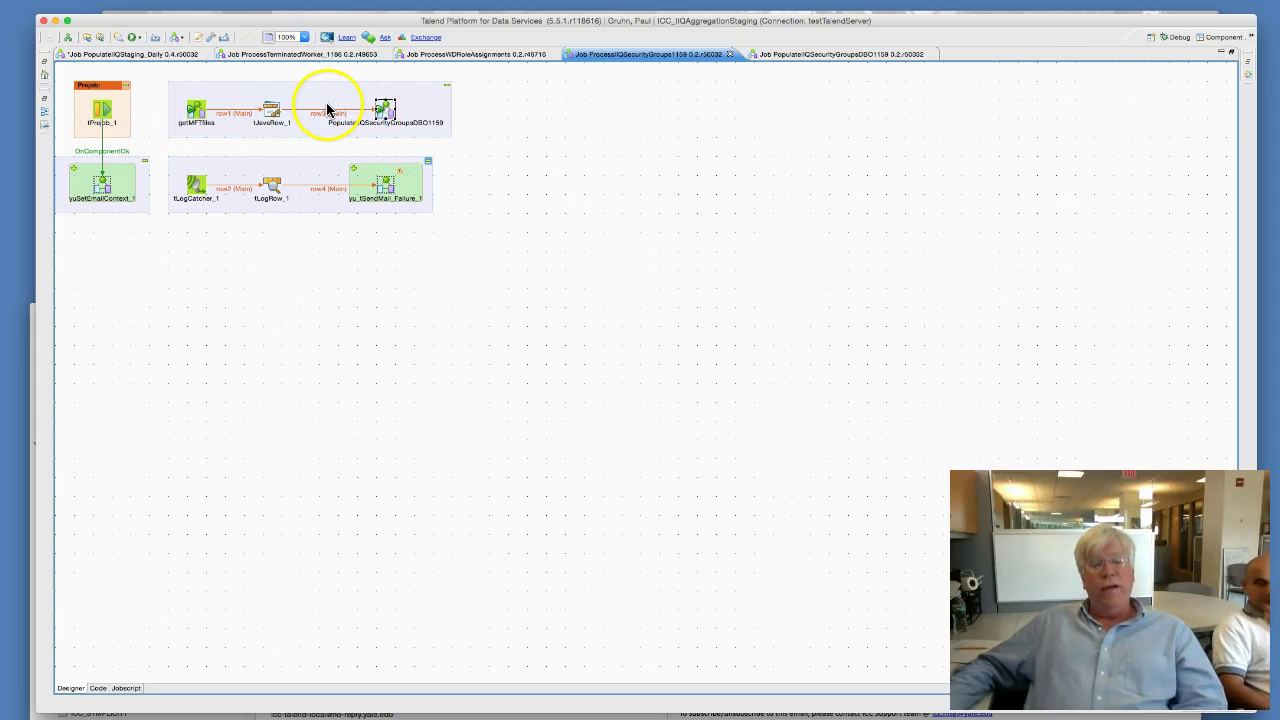
{"action": "double_click", "coordinate": [386, 110]}
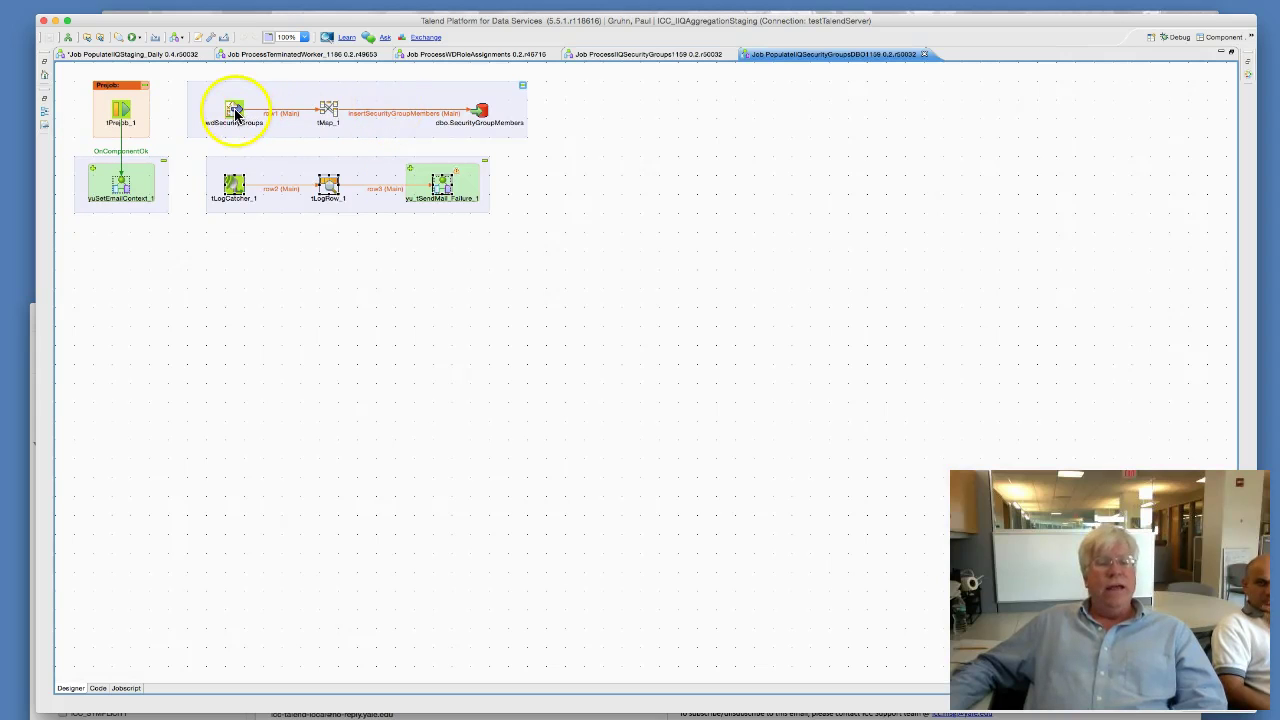
{"action": "left_click", "coordinate": [235, 112]}
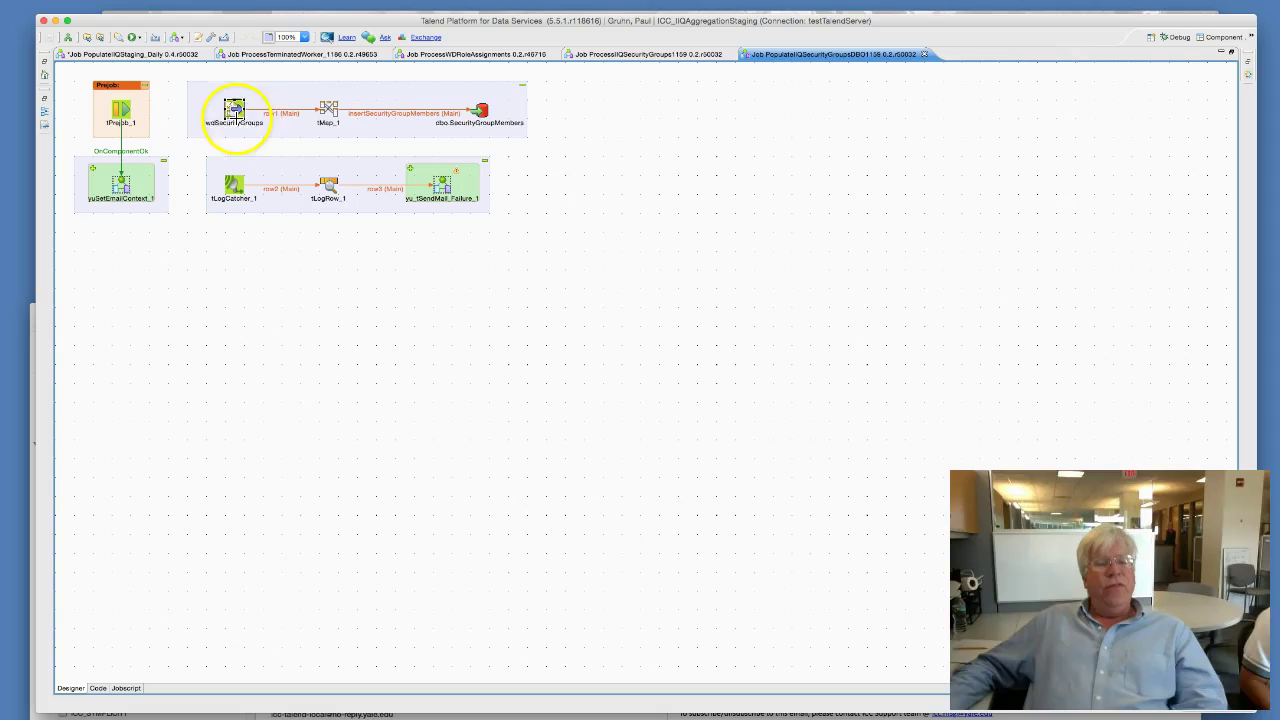
{"action": "left_click", "coordinate": [233, 116]}
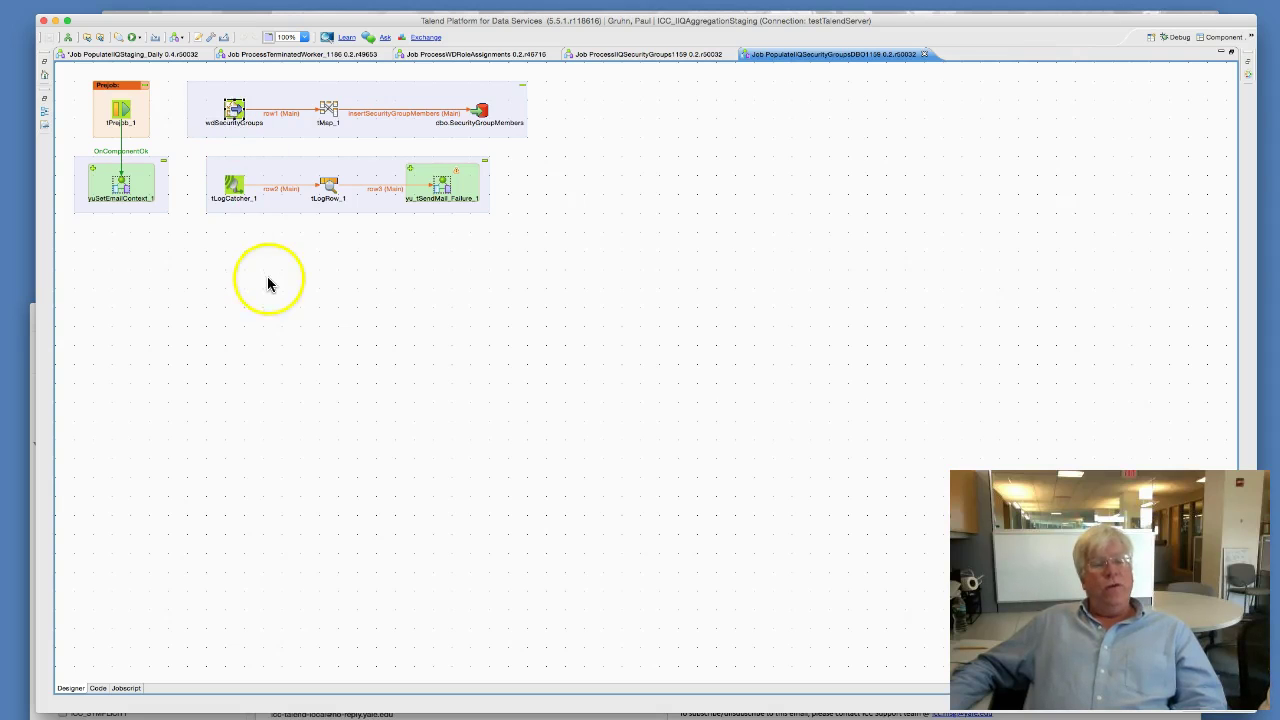